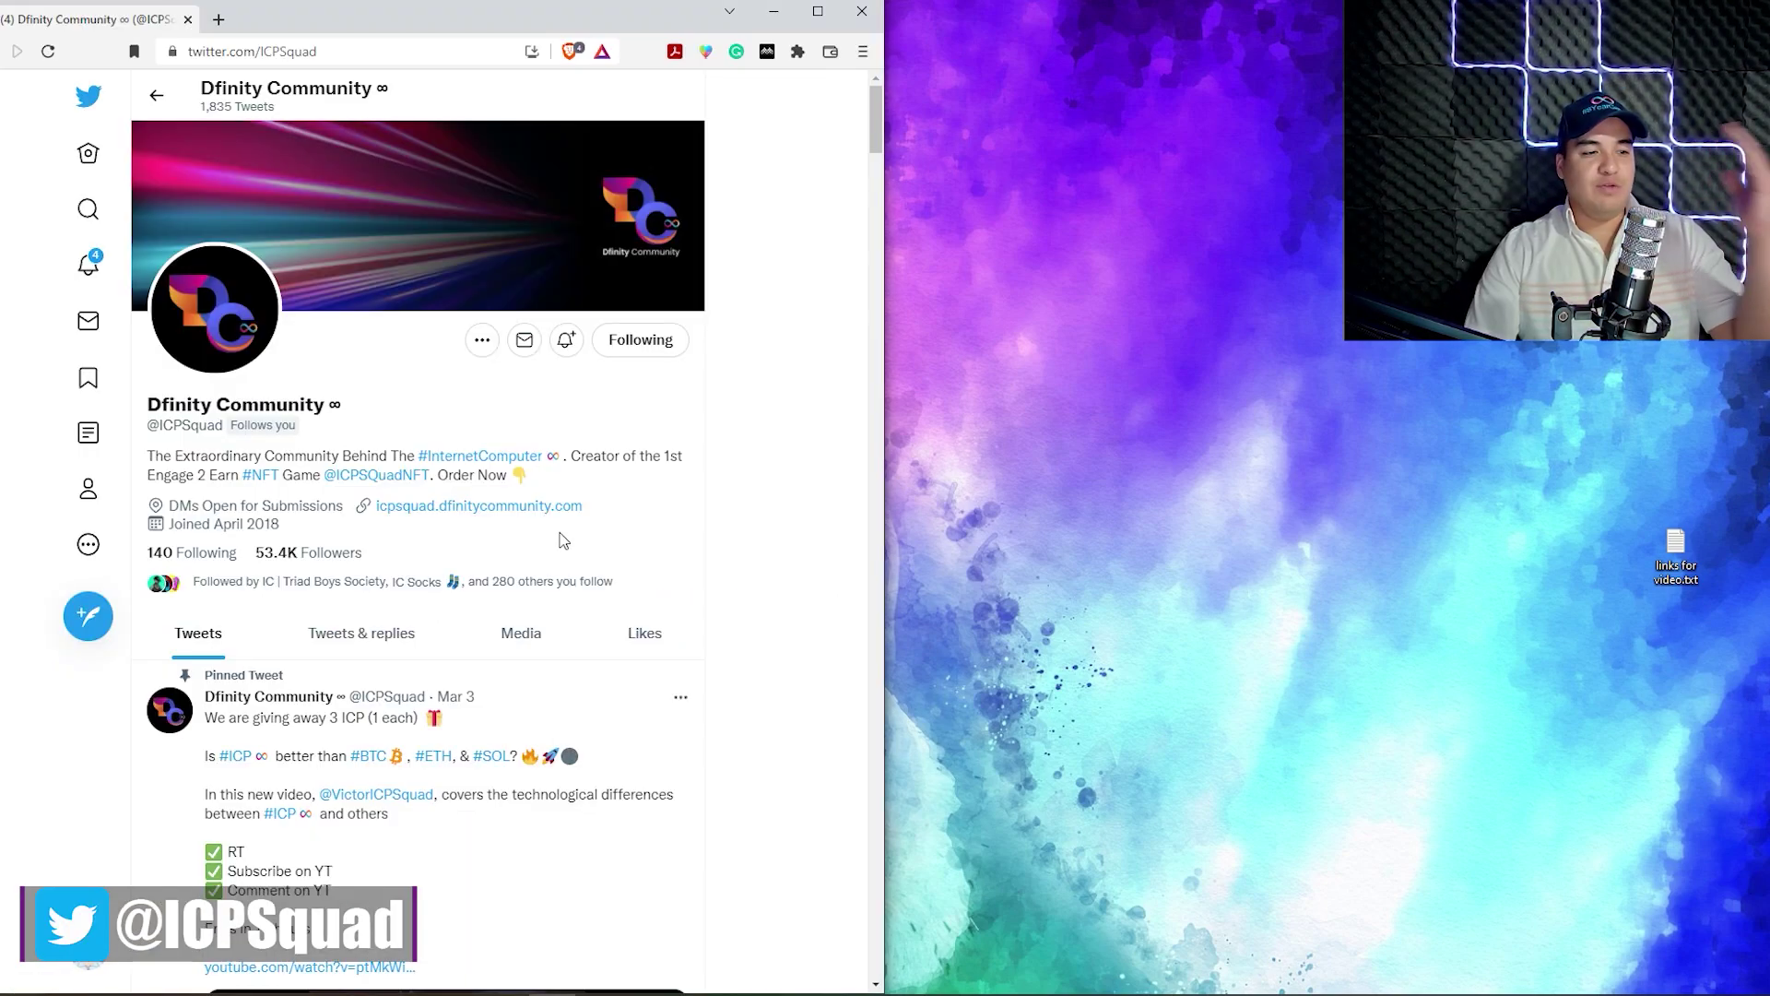
Step: Browse the recent posts and giveaways on the Dfinity Community Twitter profile
scroll(724, 464, down, 5)
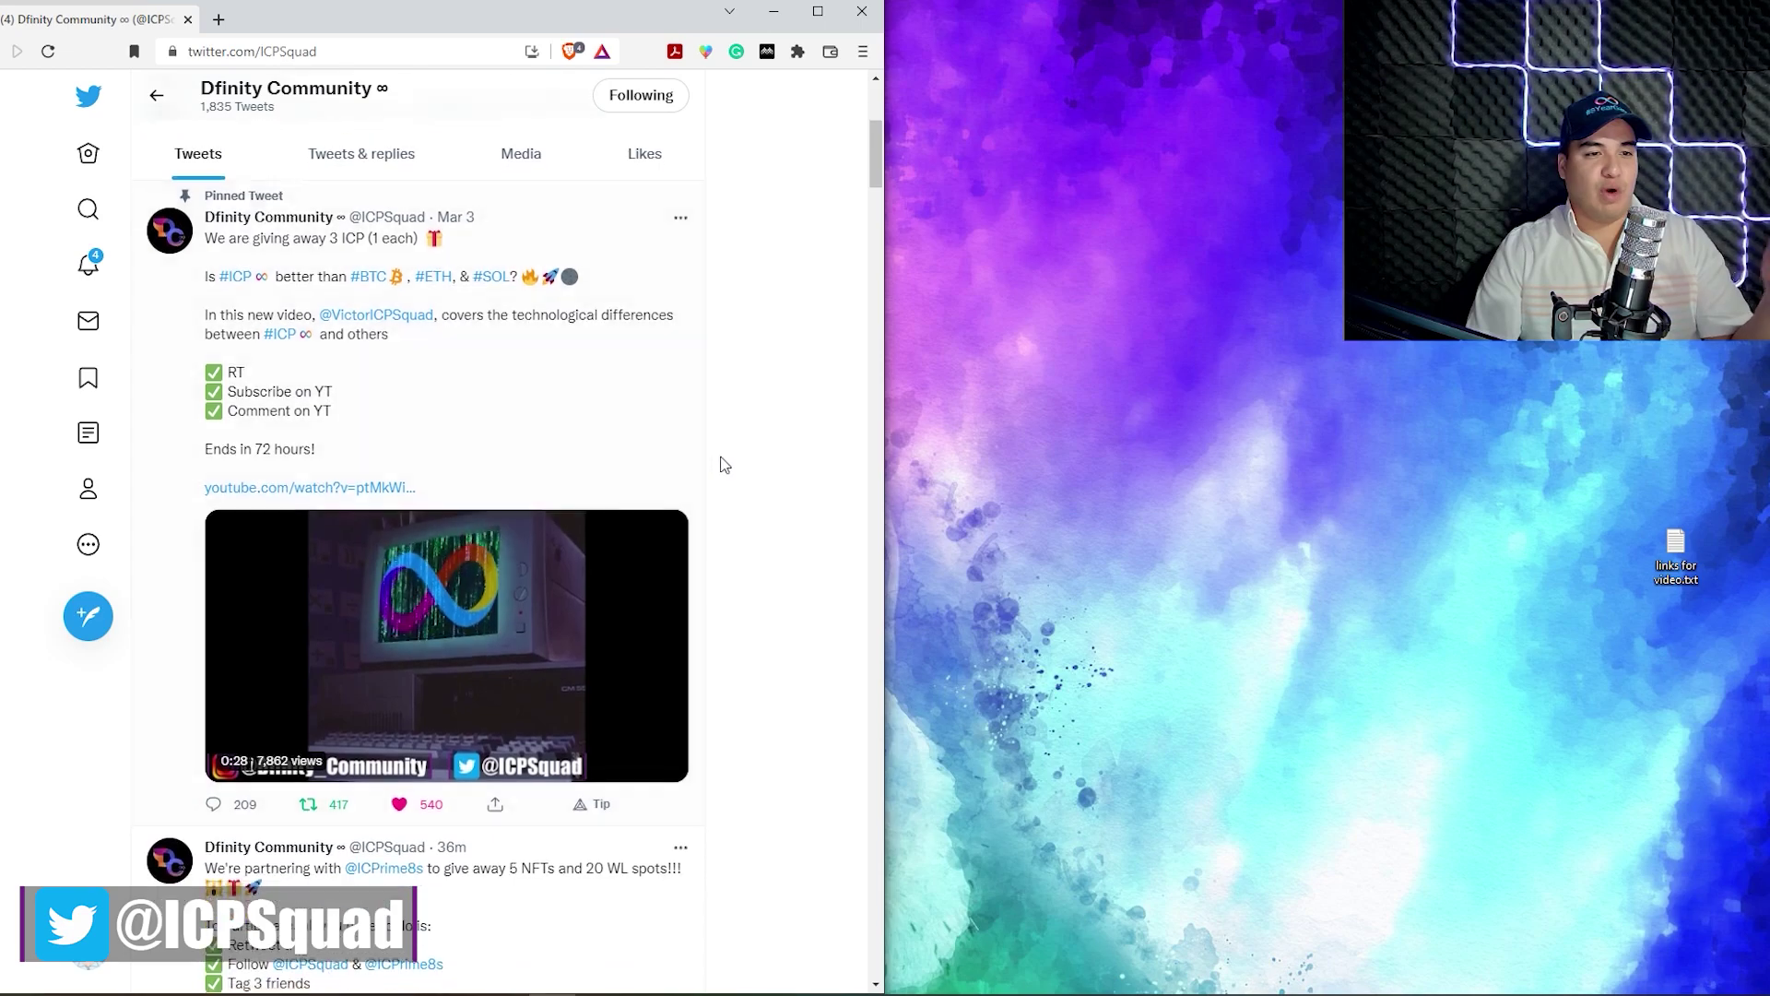
scroll(724, 464, down, 1)
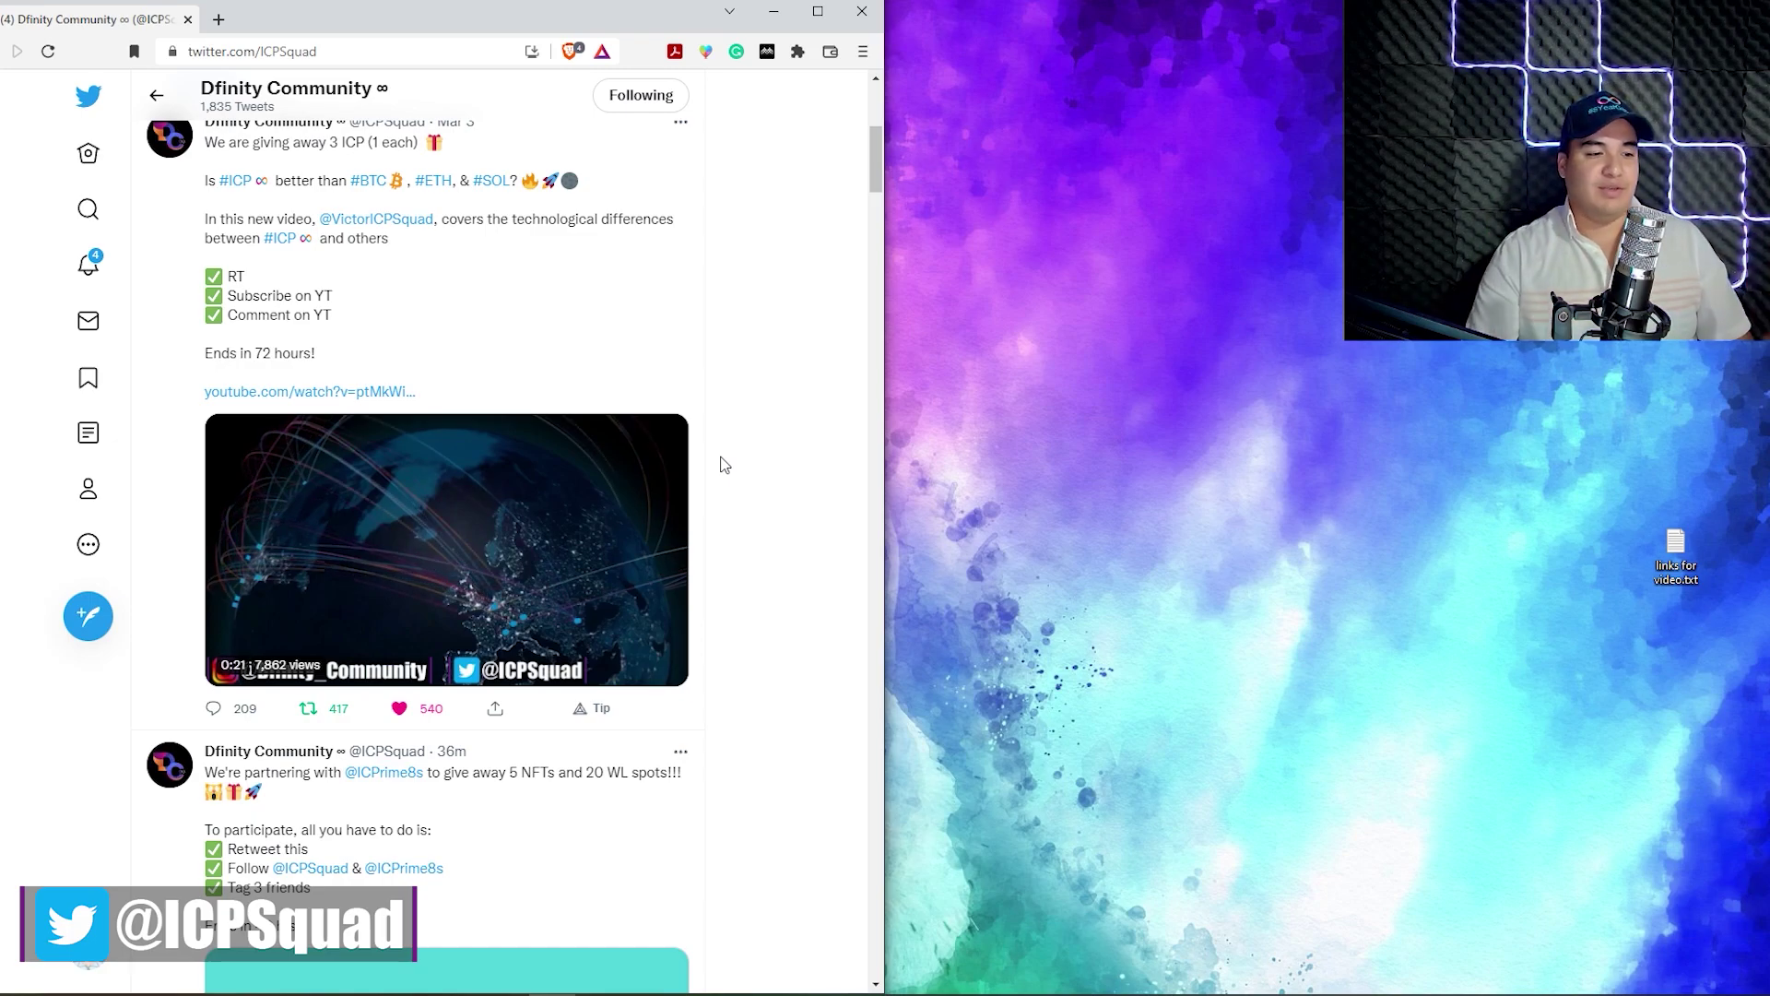
scroll(724, 479, down, 5)
scroll(788, 498, down, 1)
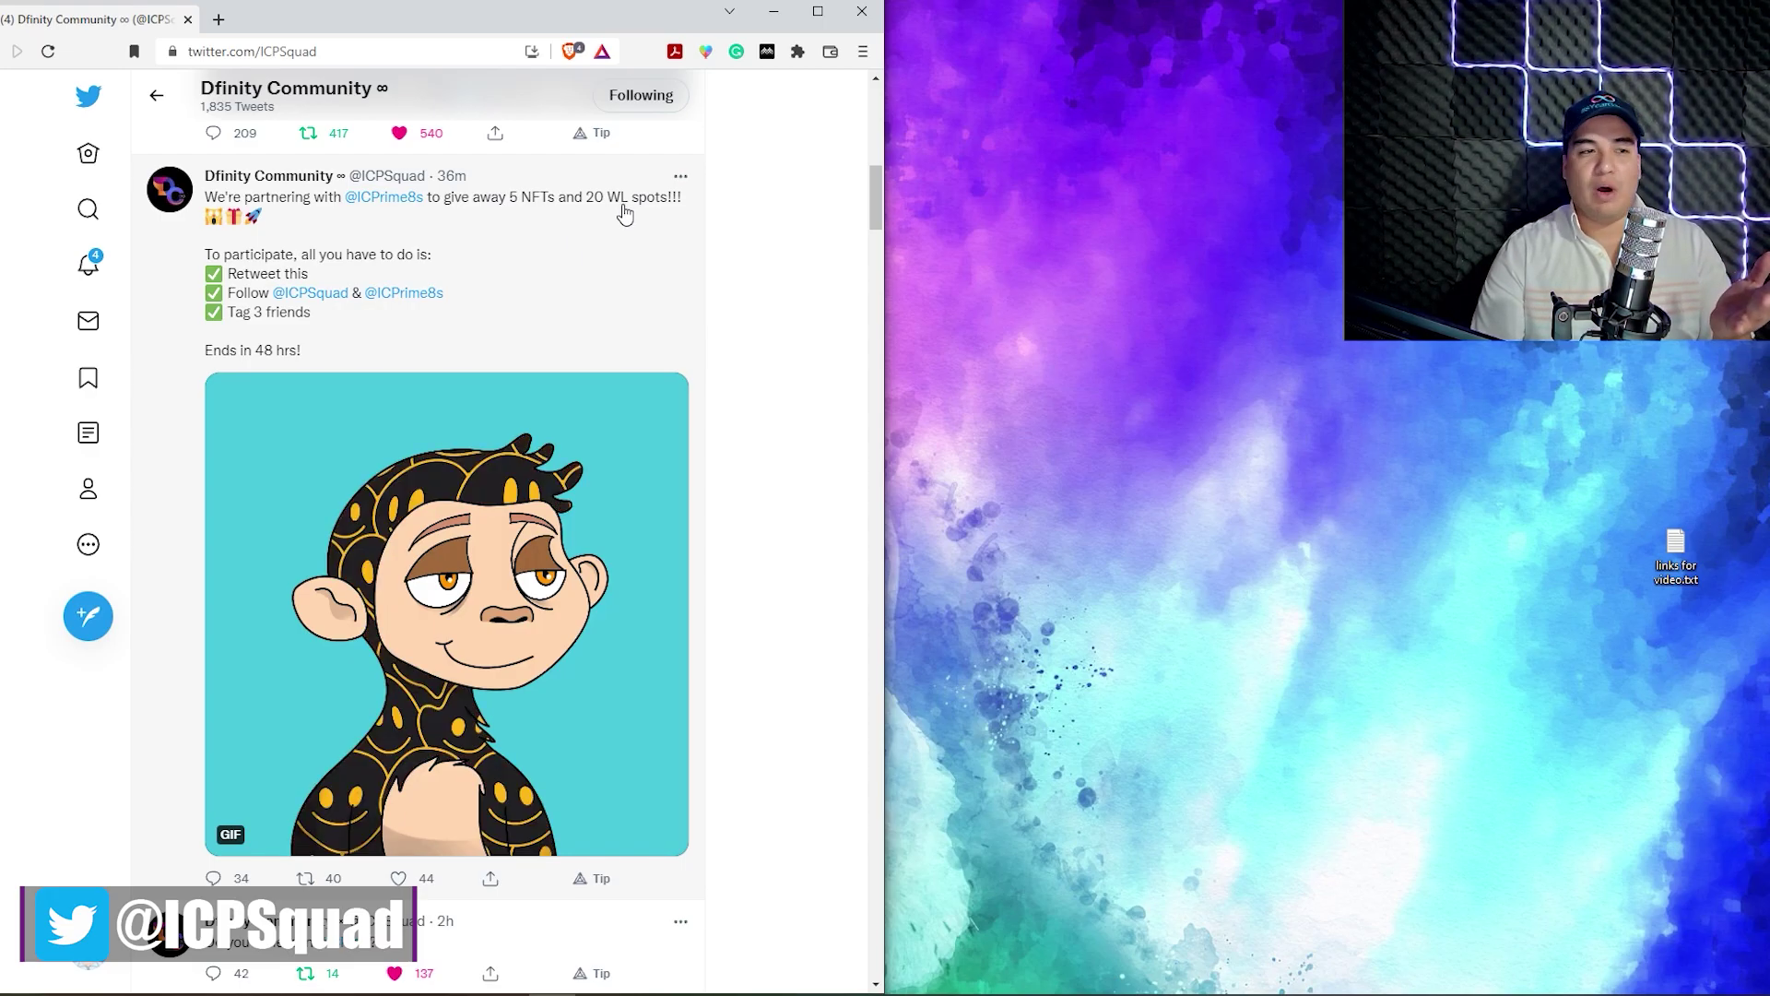
scroll(679, 304, down, 15)
scroll(684, 332, down, 20)
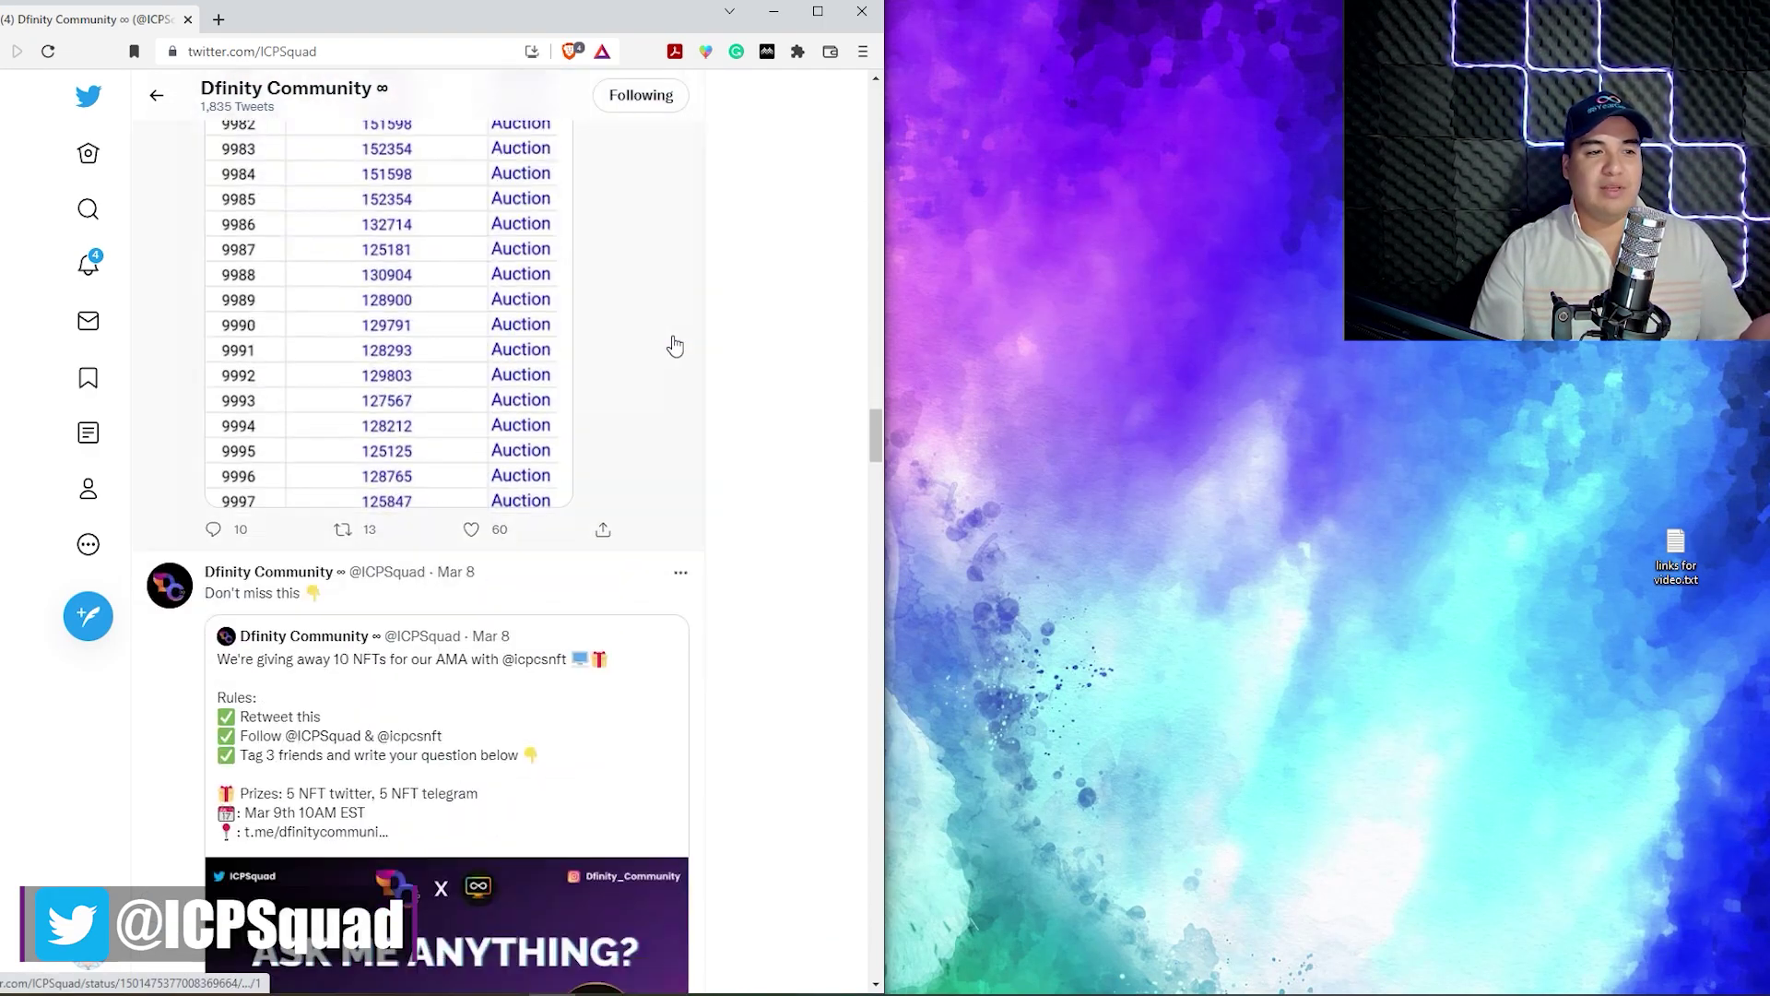
scroll(701, 355, up, 12)
scroll(737, 378, up, 10)
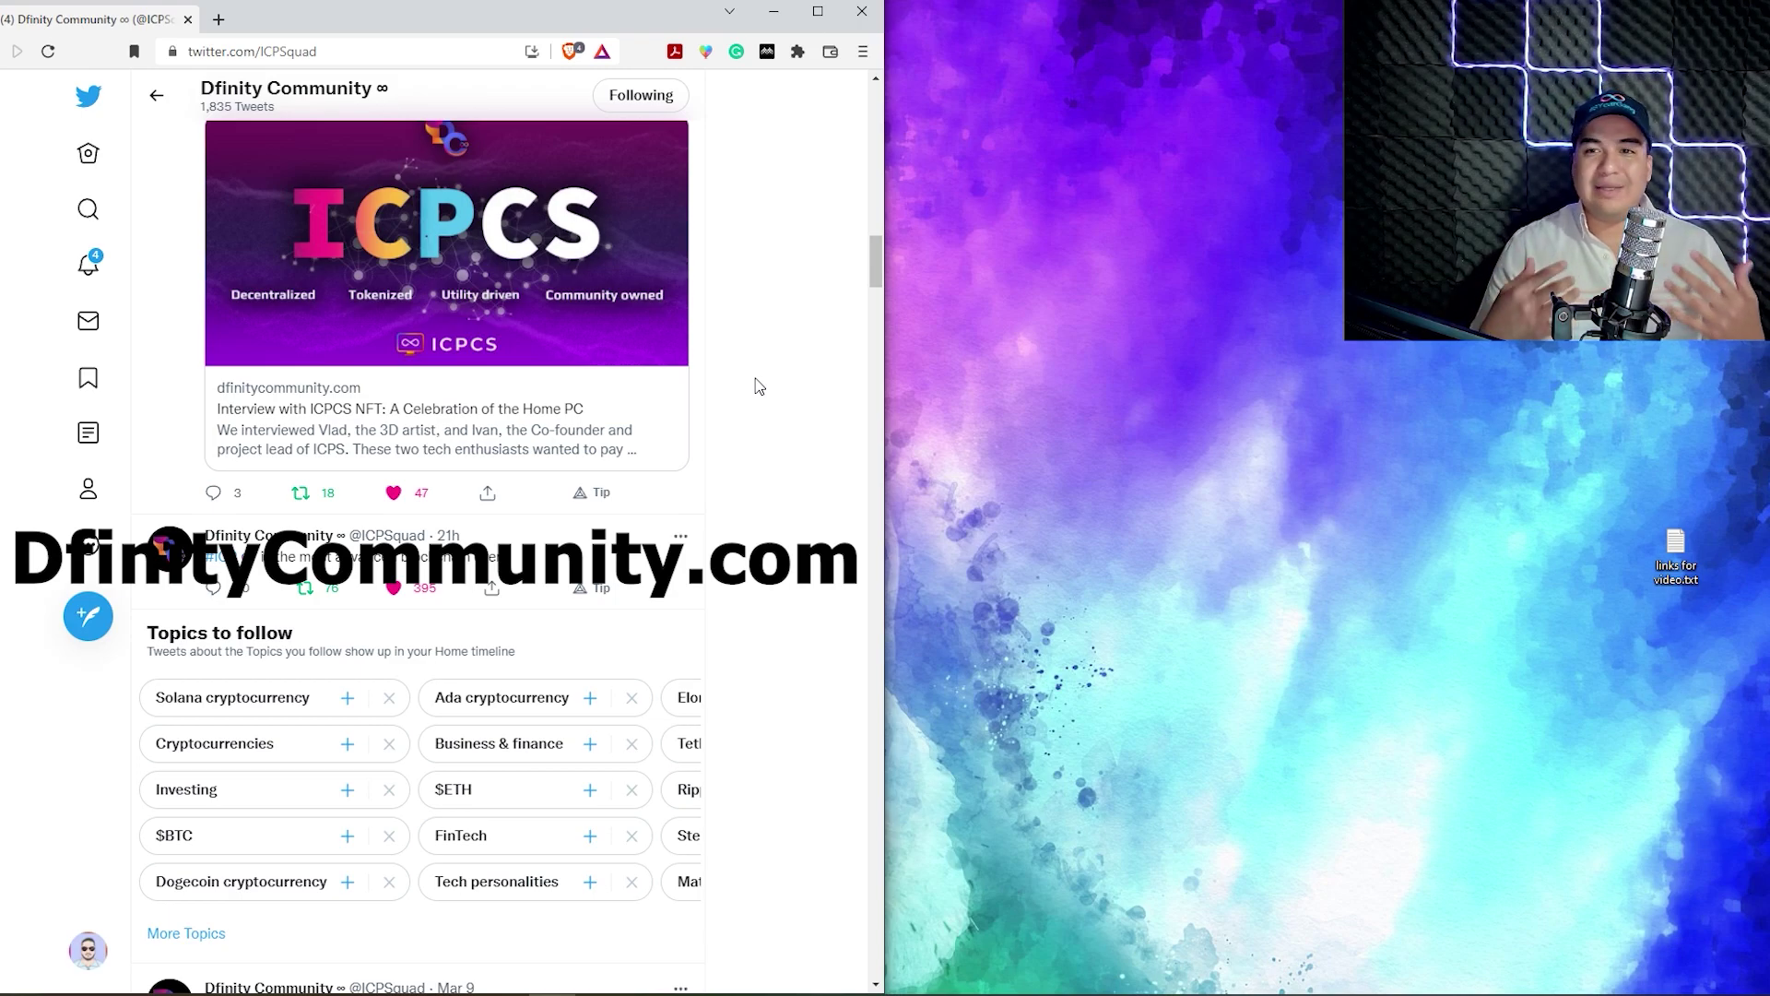
Step: View the articles on the dfinitycommunity.com homepage, and return to the Twitter profile
click(553, 236)
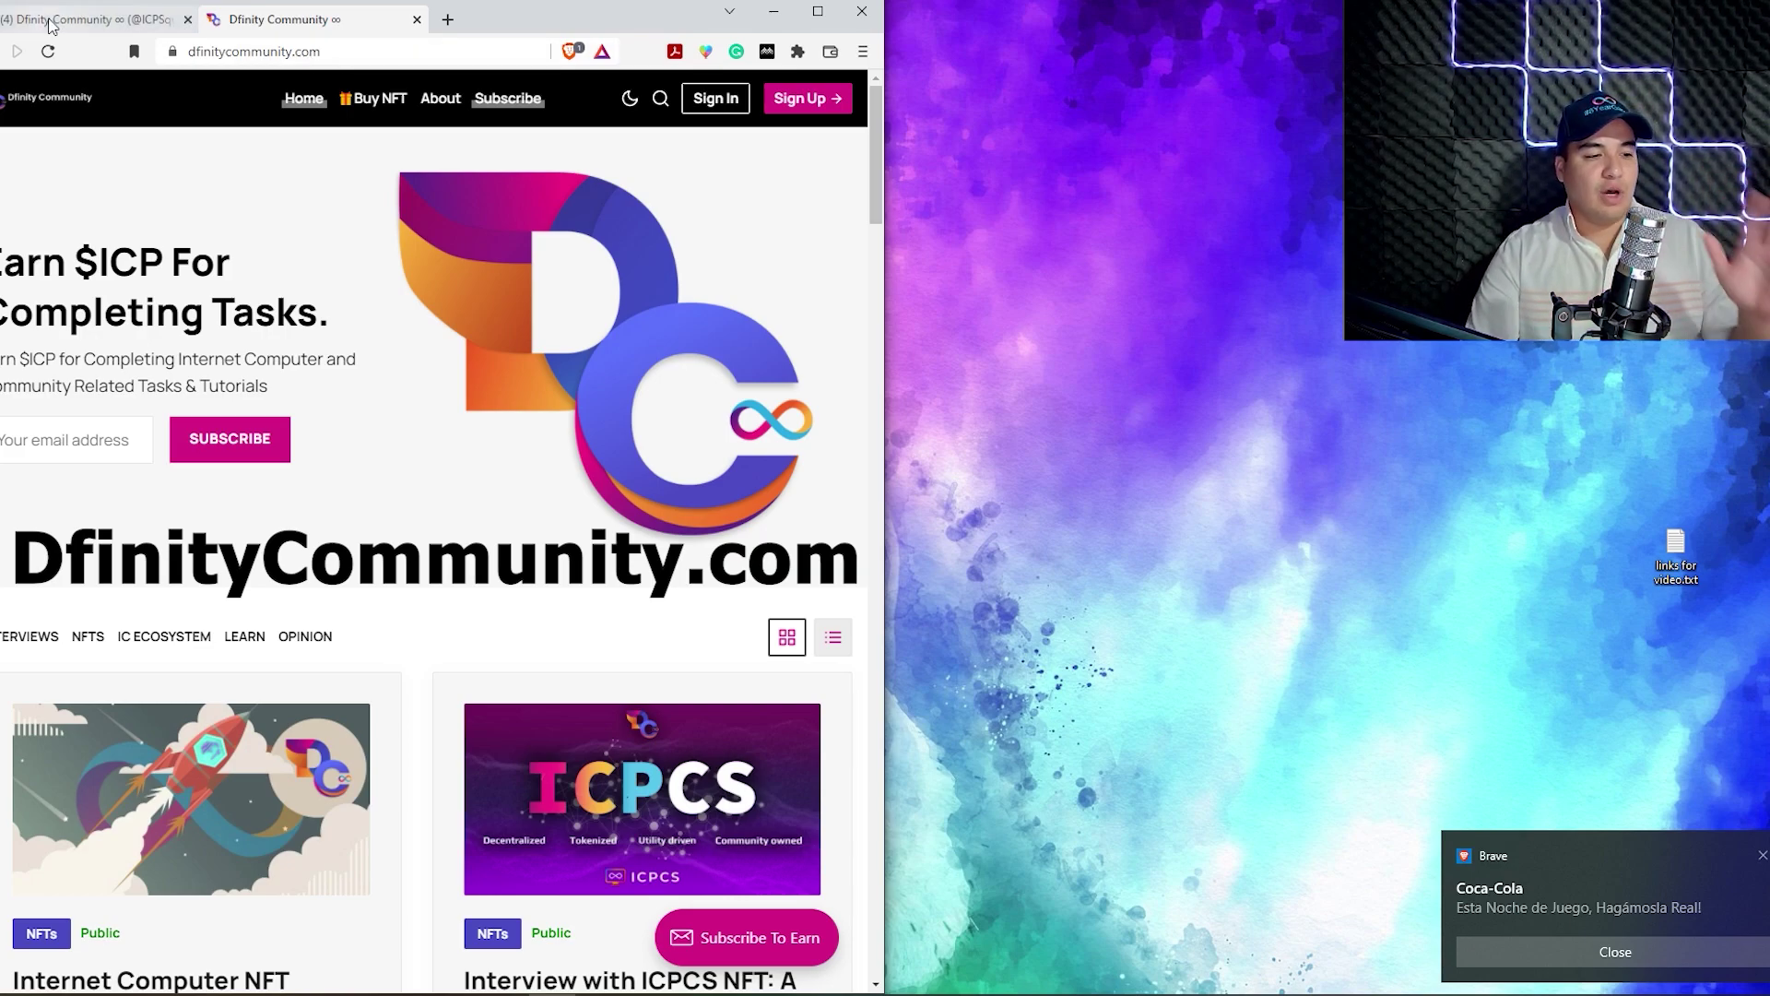
scroll(400, 317, down, 7)
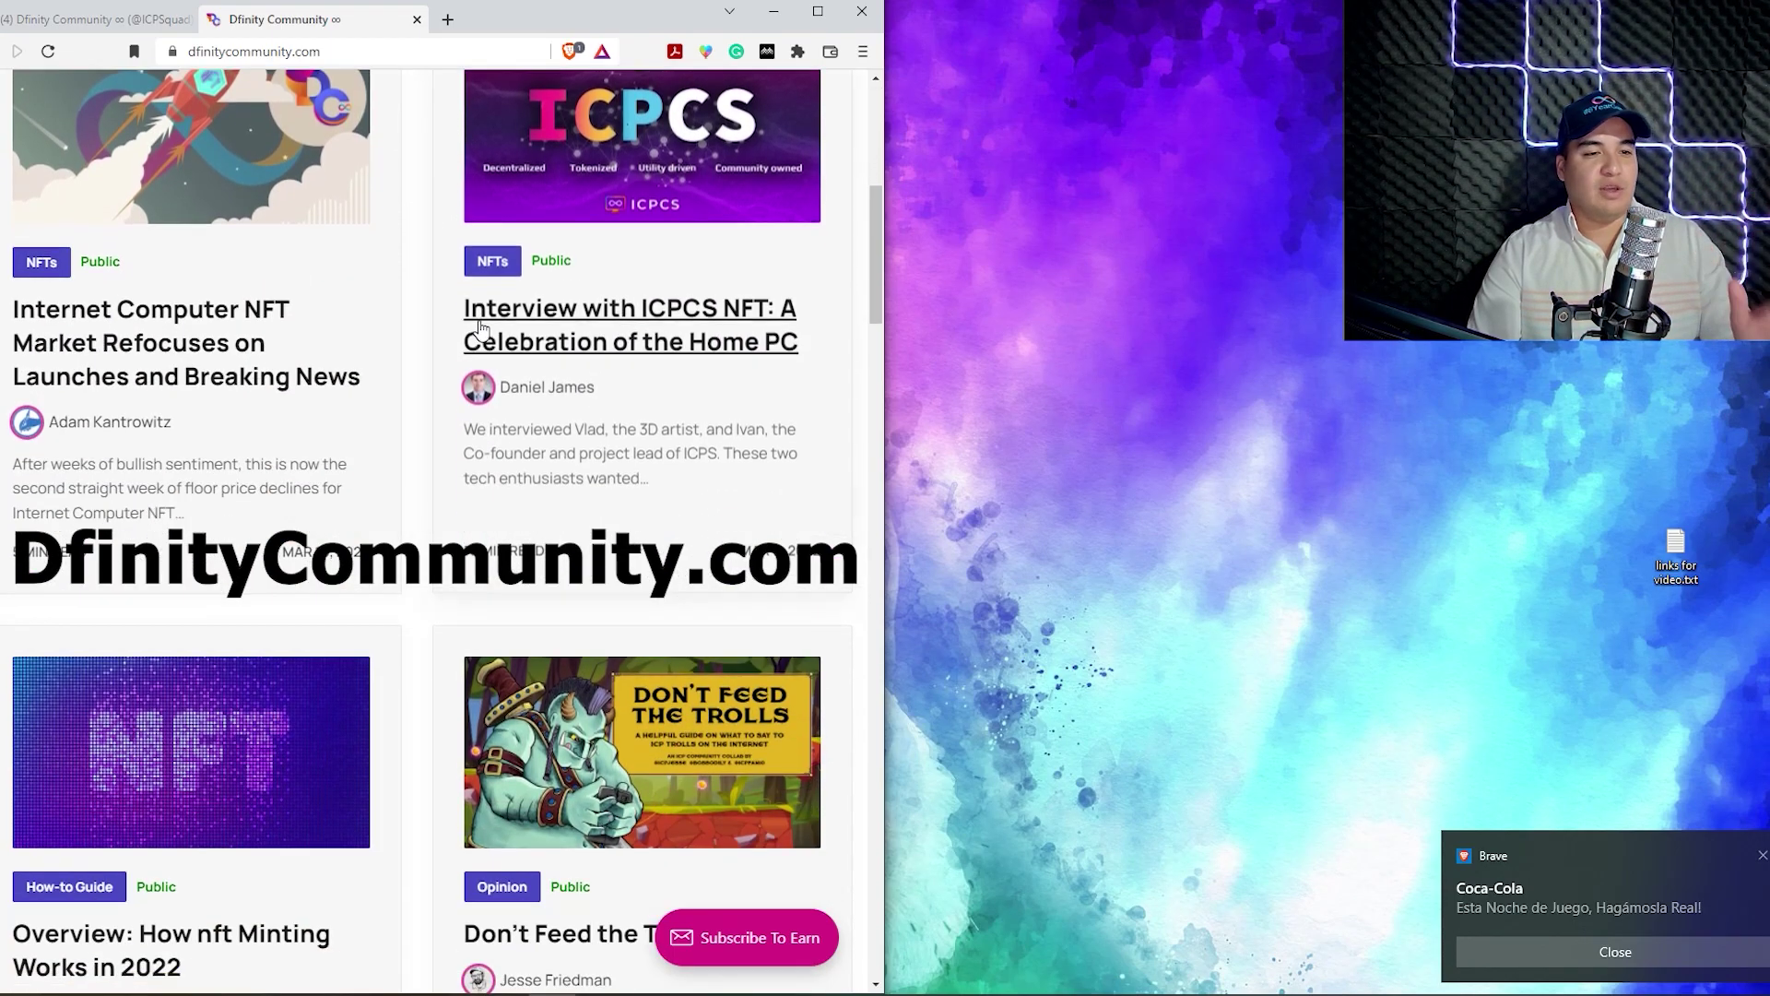
key(ctrl+shift+Tab)
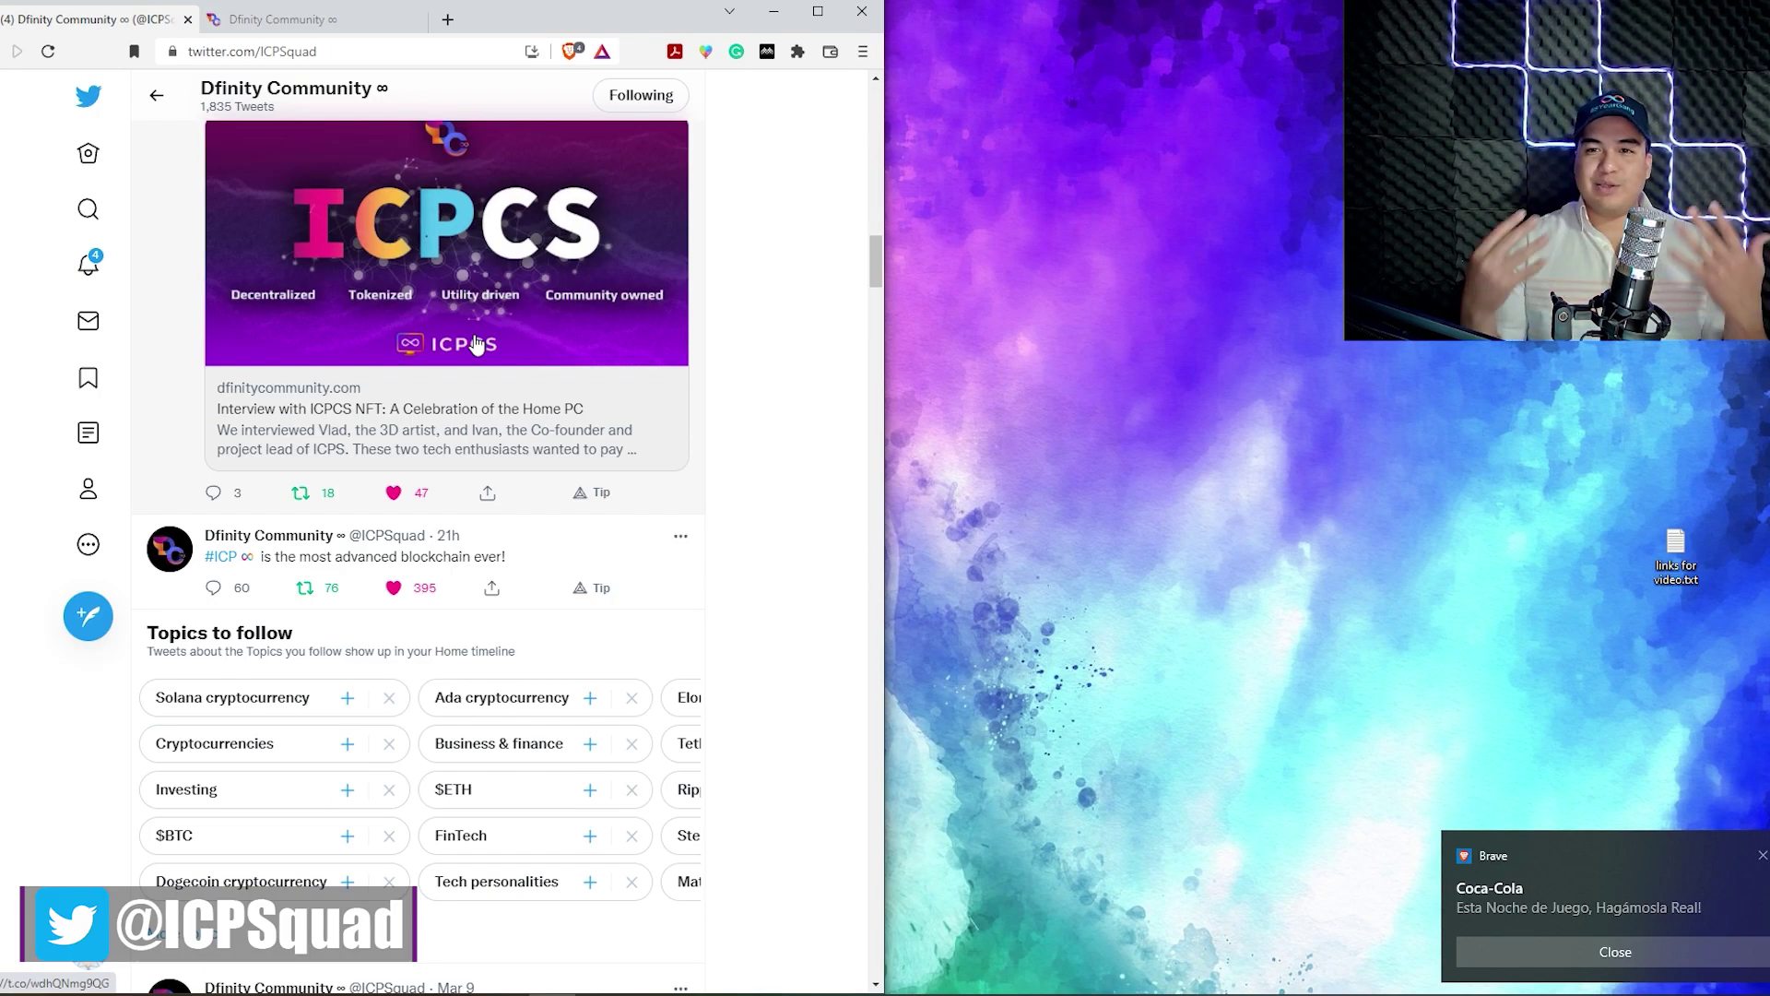
scroll(583, 421, up, 6)
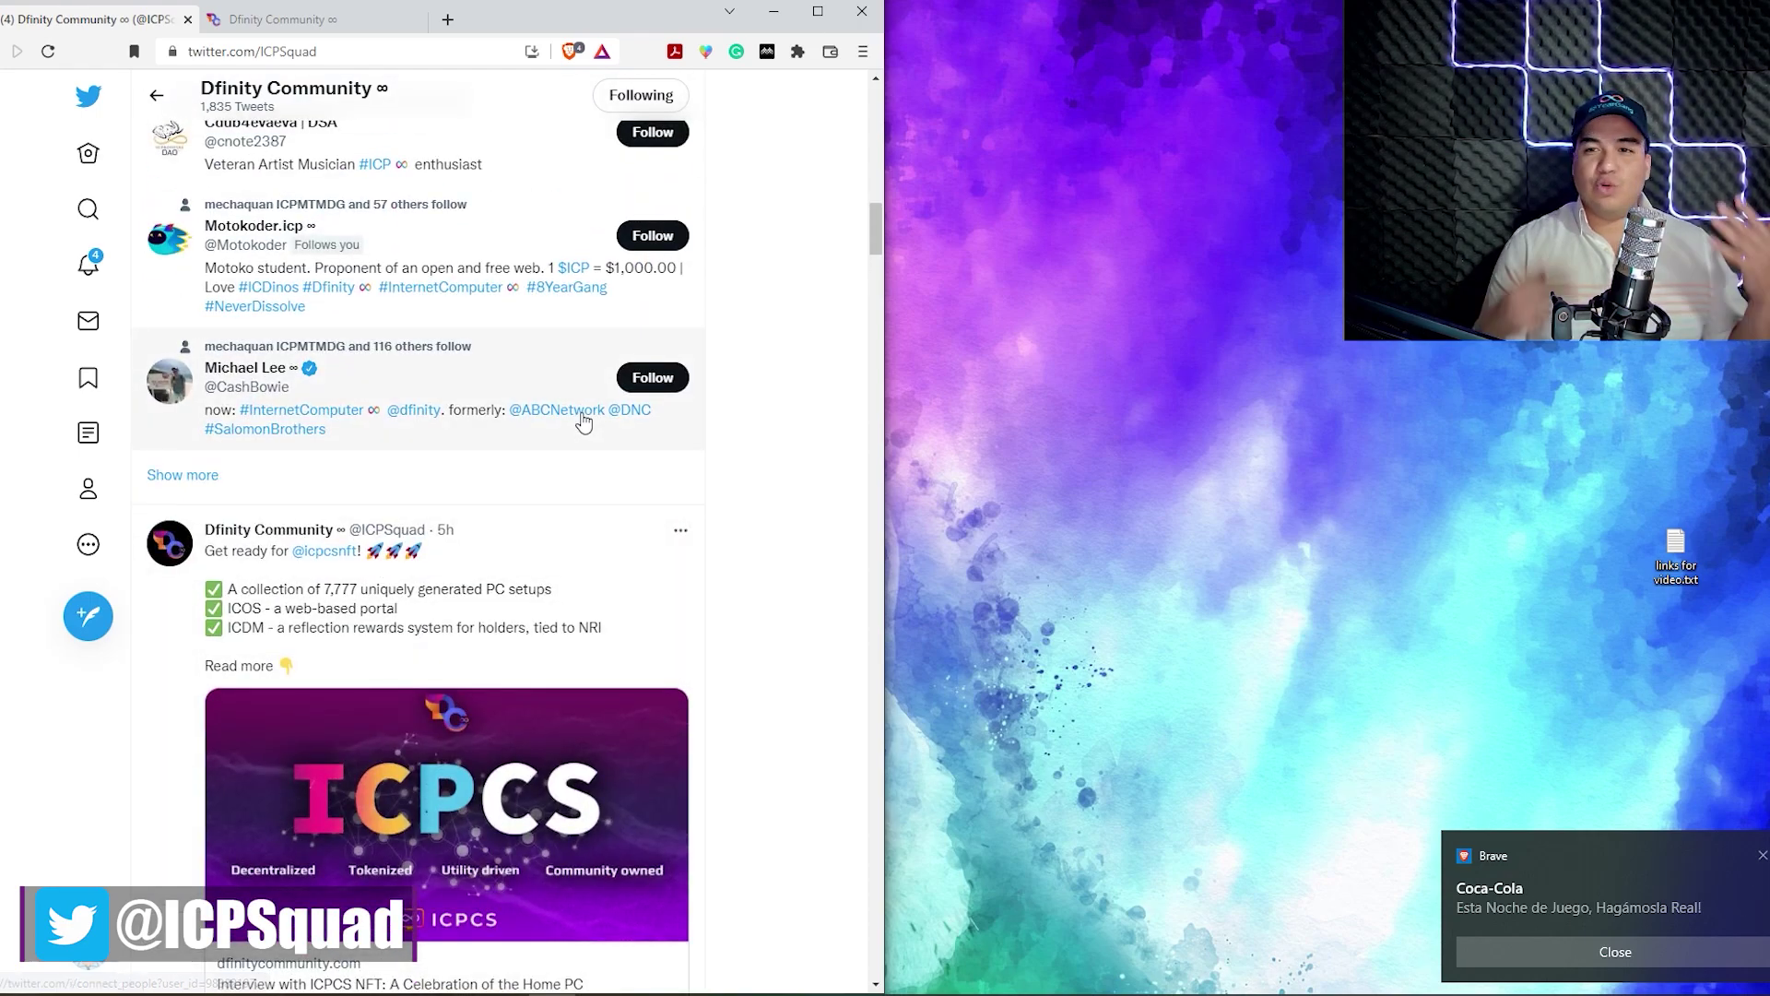
mouse_move(583, 421)
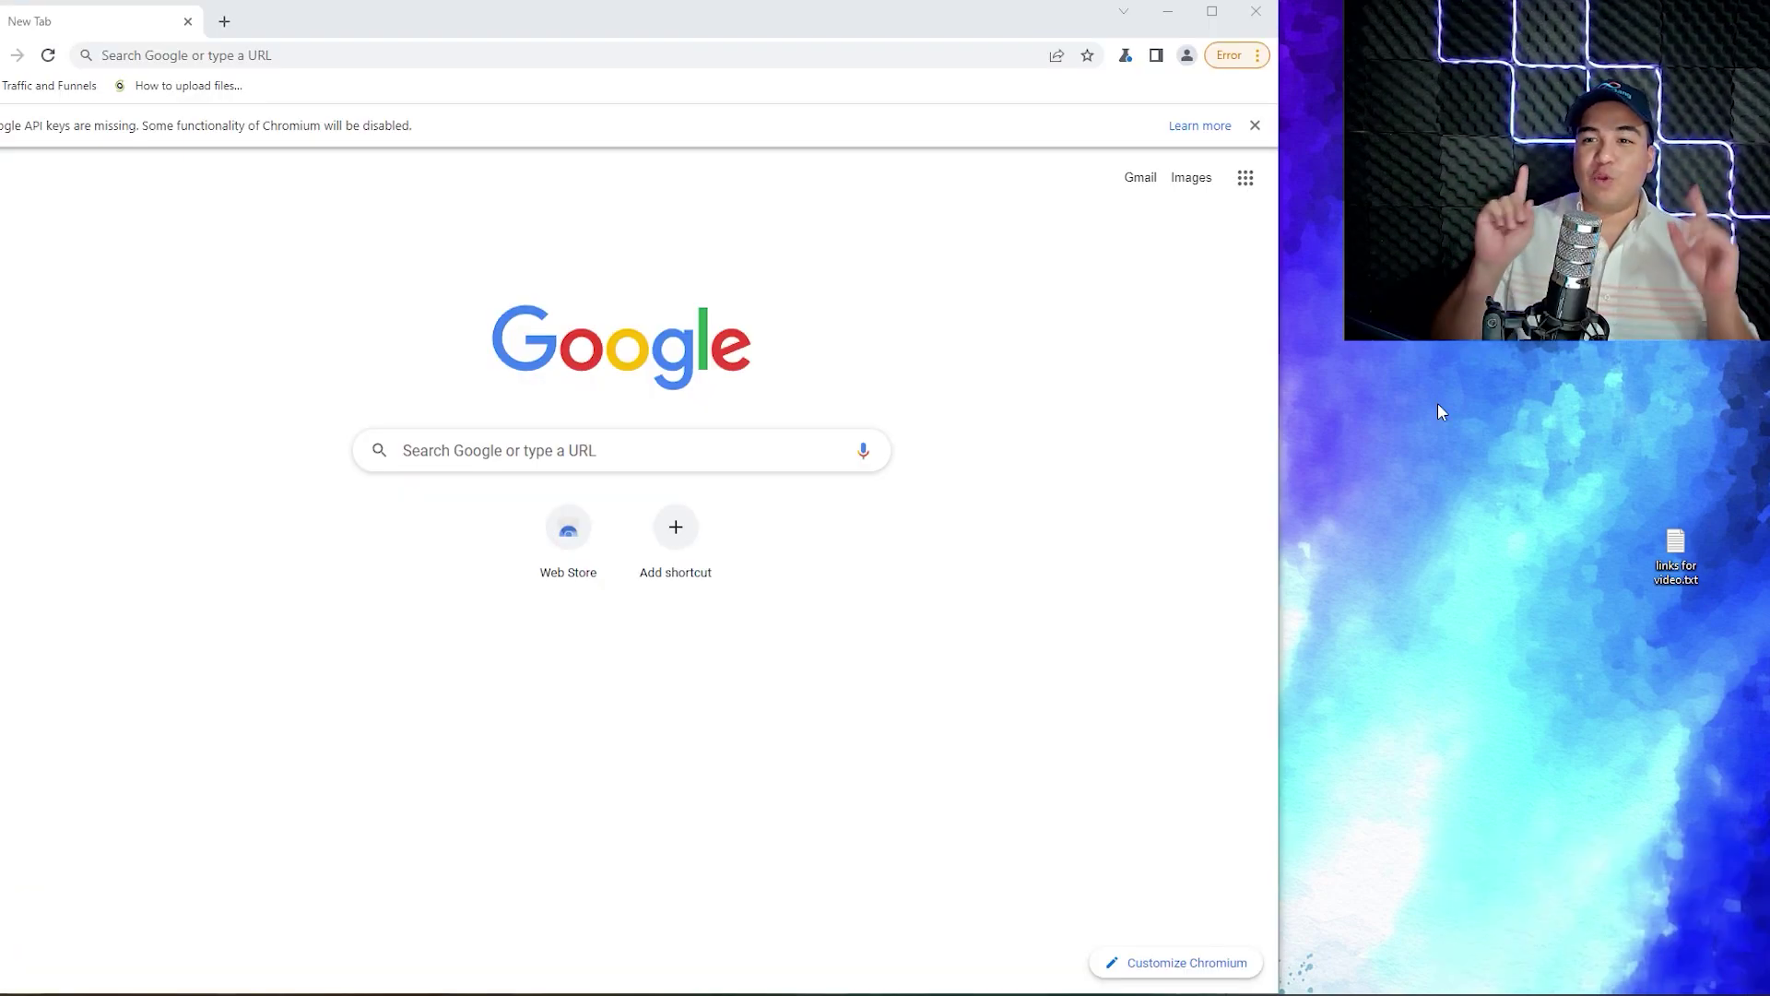
double_click(1676, 546)
drag(1225, 270, 817, 273)
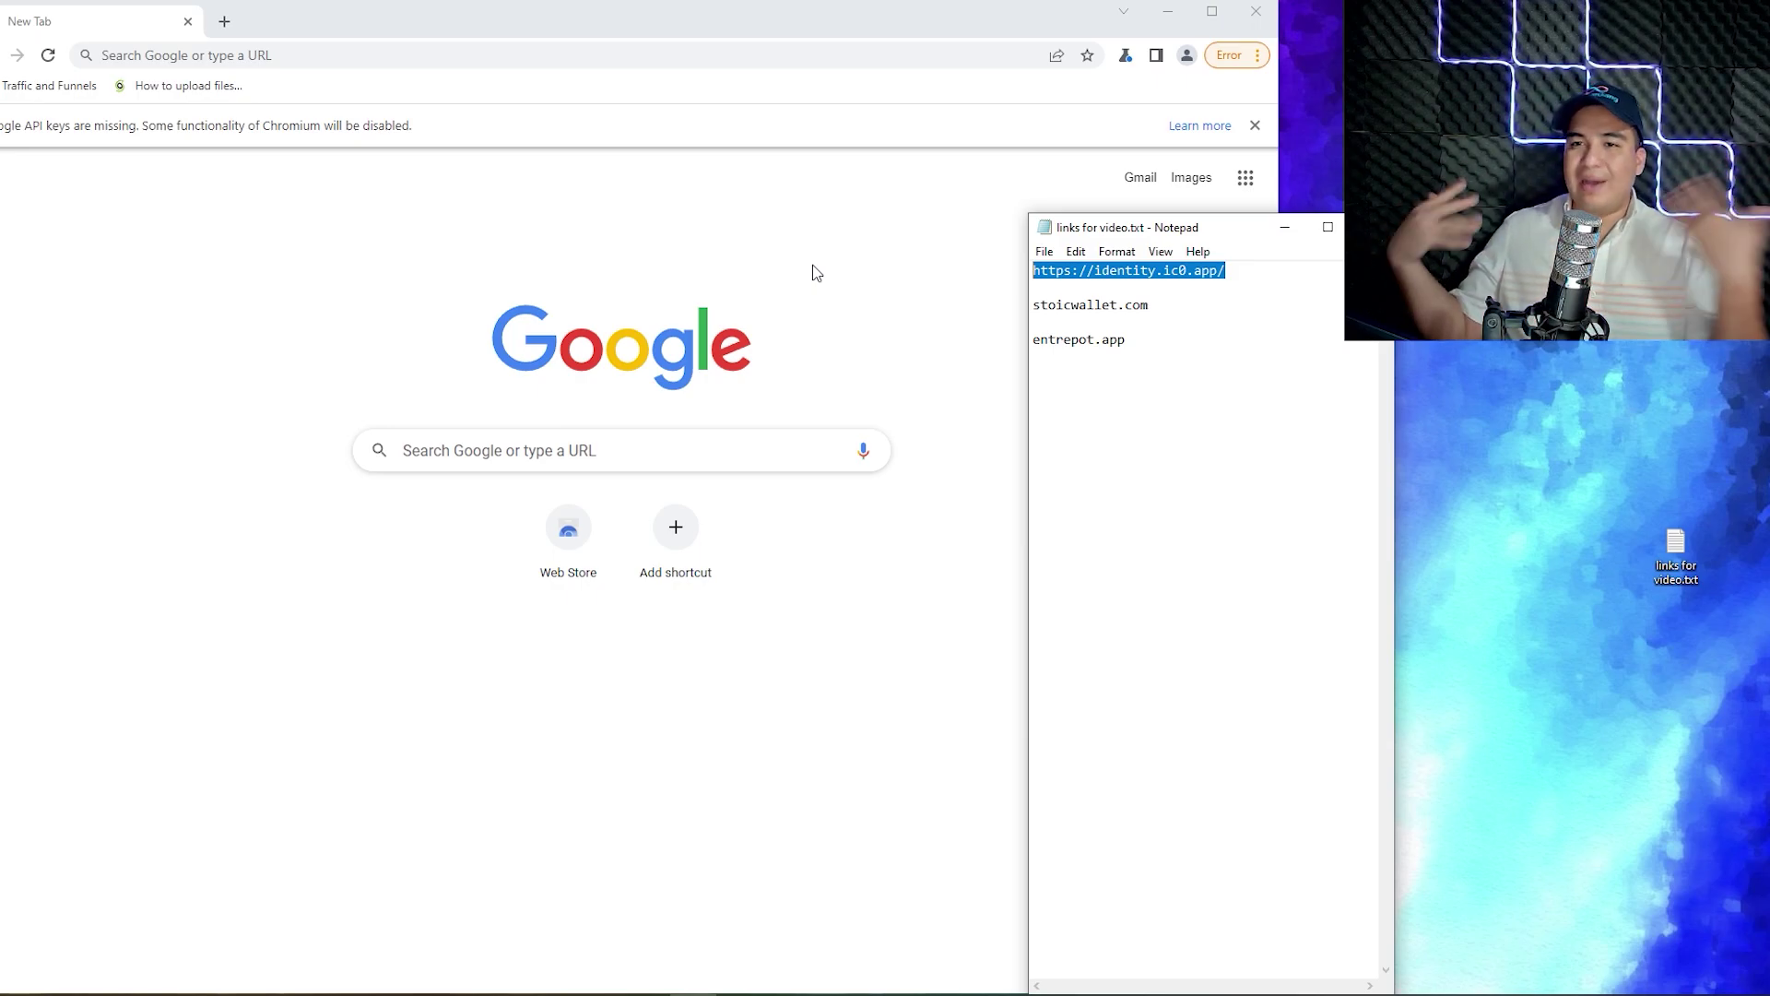
key(Down)
key(Down)
key(shift+Home)
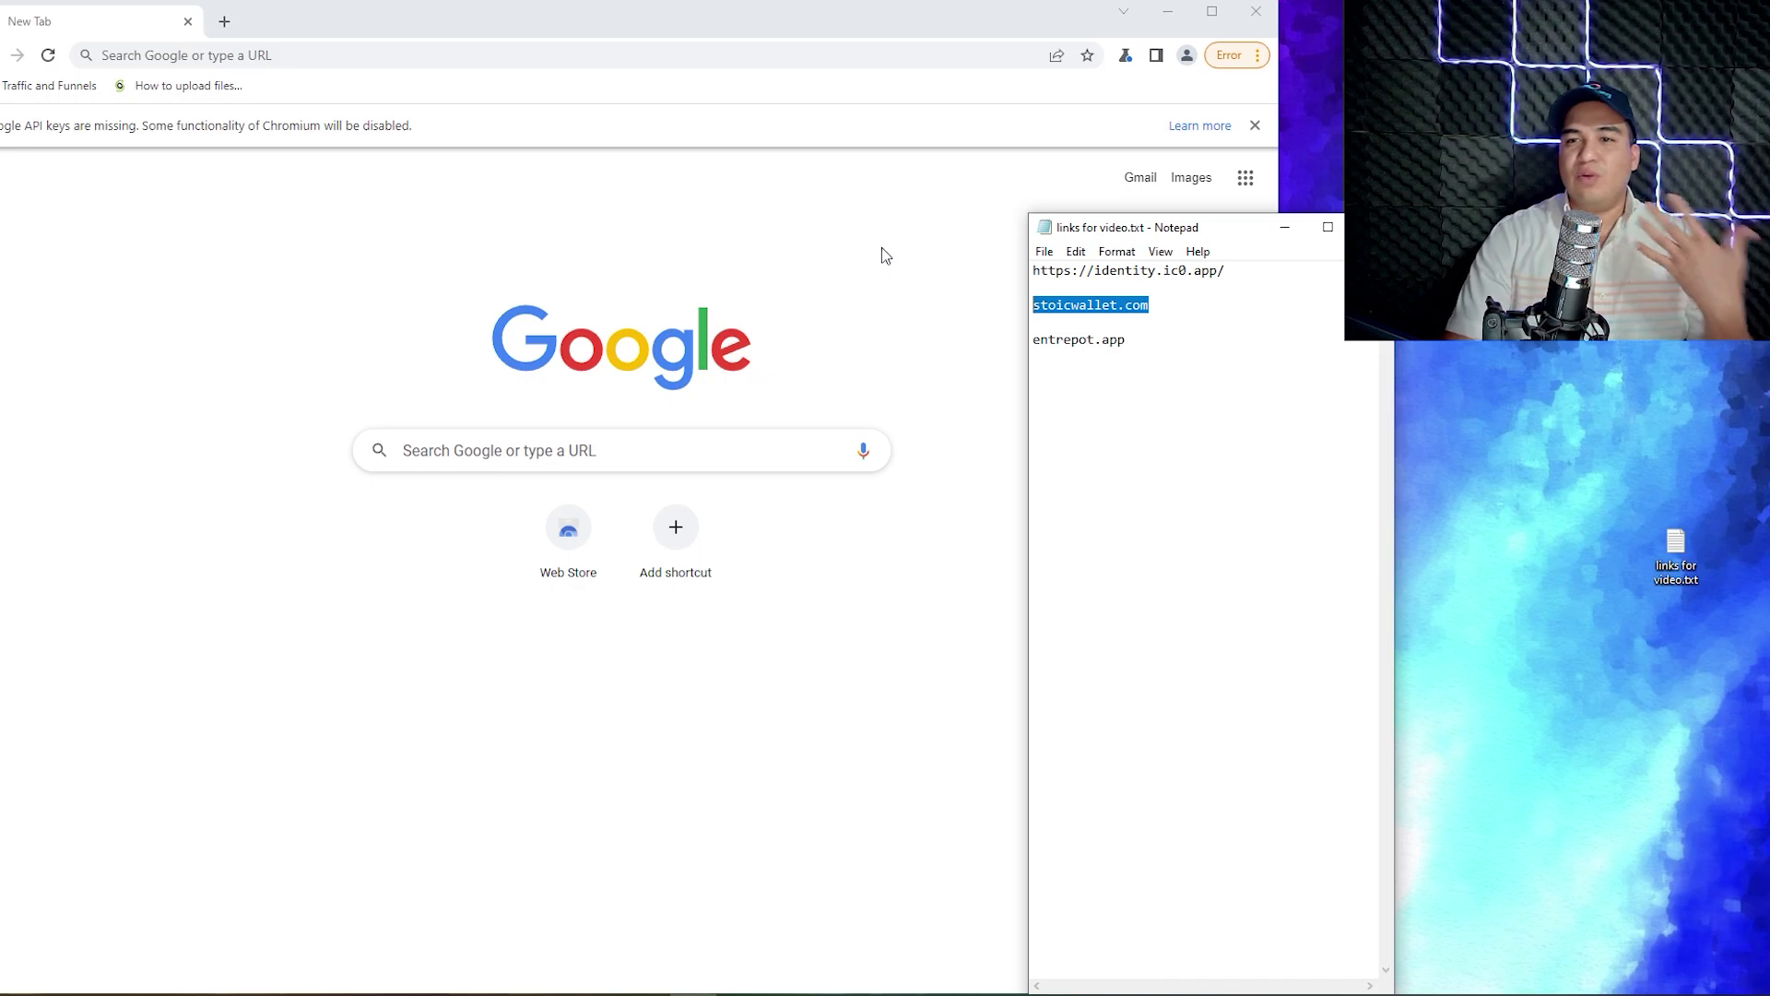
Step: Review the stoicwallet.com, entrepot.app and identity.ic0.app links in the text file
click(1251, 343)
drag(1152, 305, 1006, 300)
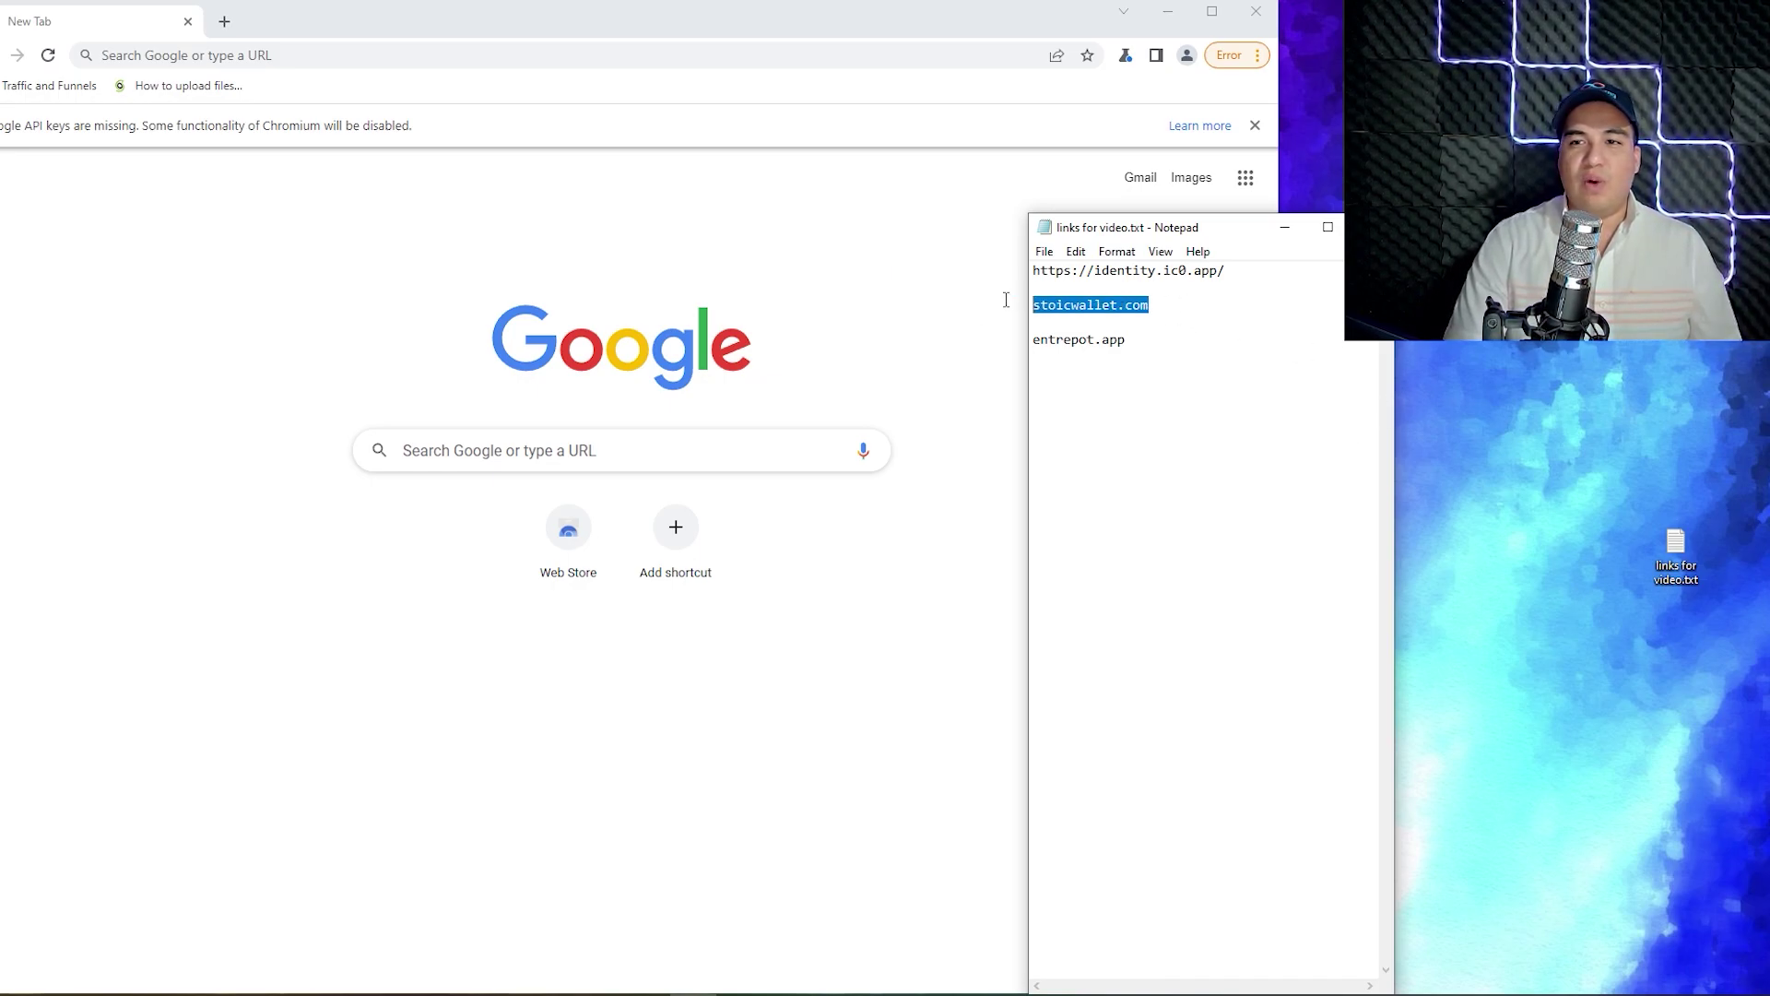
drag(1133, 355, 1021, 304)
click(1158, 316)
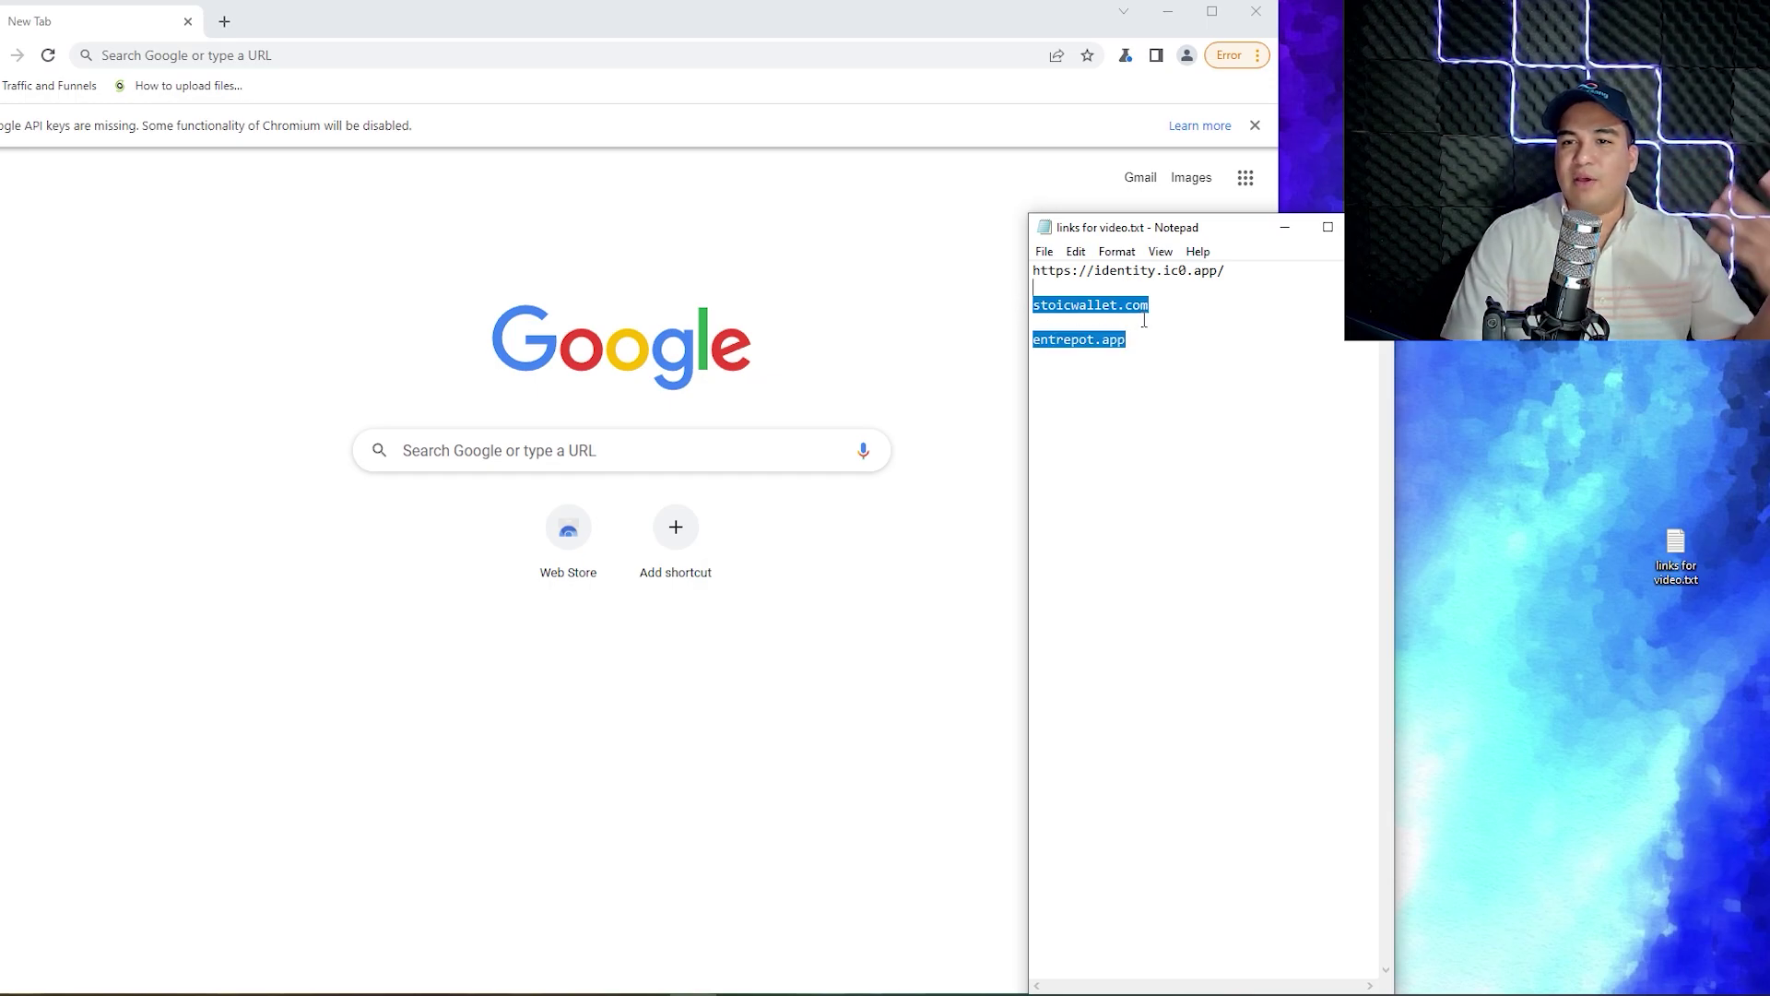
drag(1132, 355, 1023, 337)
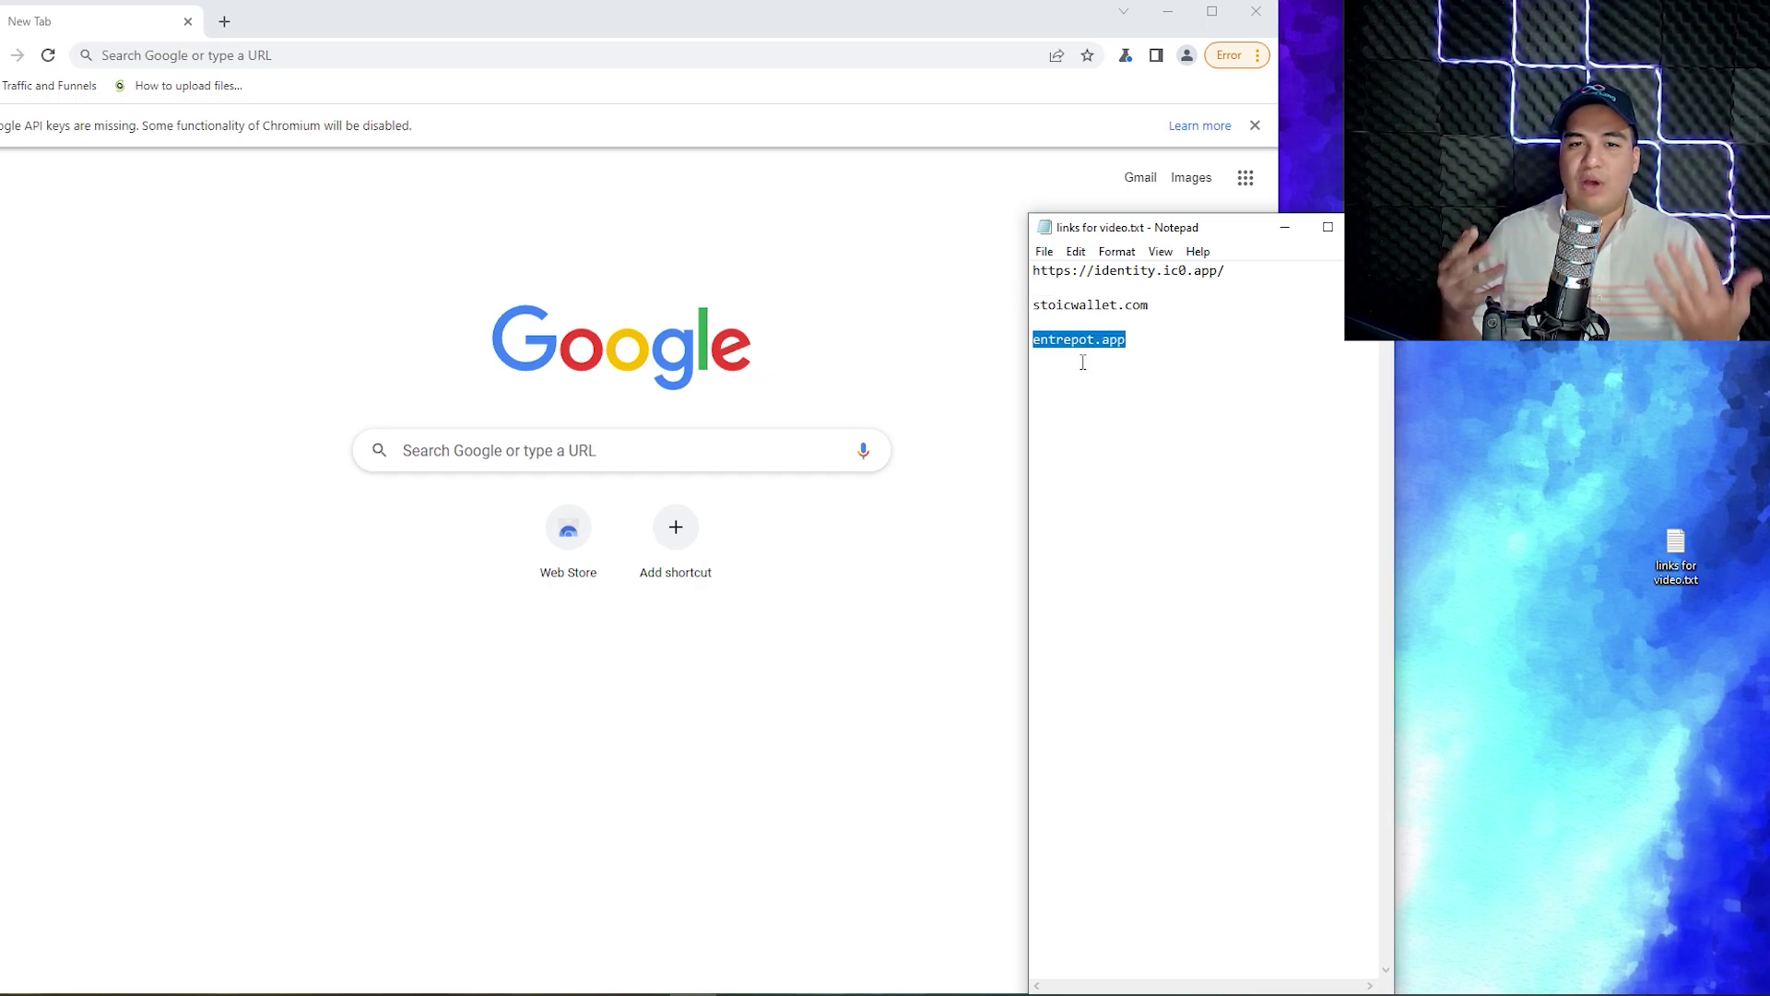
click(1083, 363)
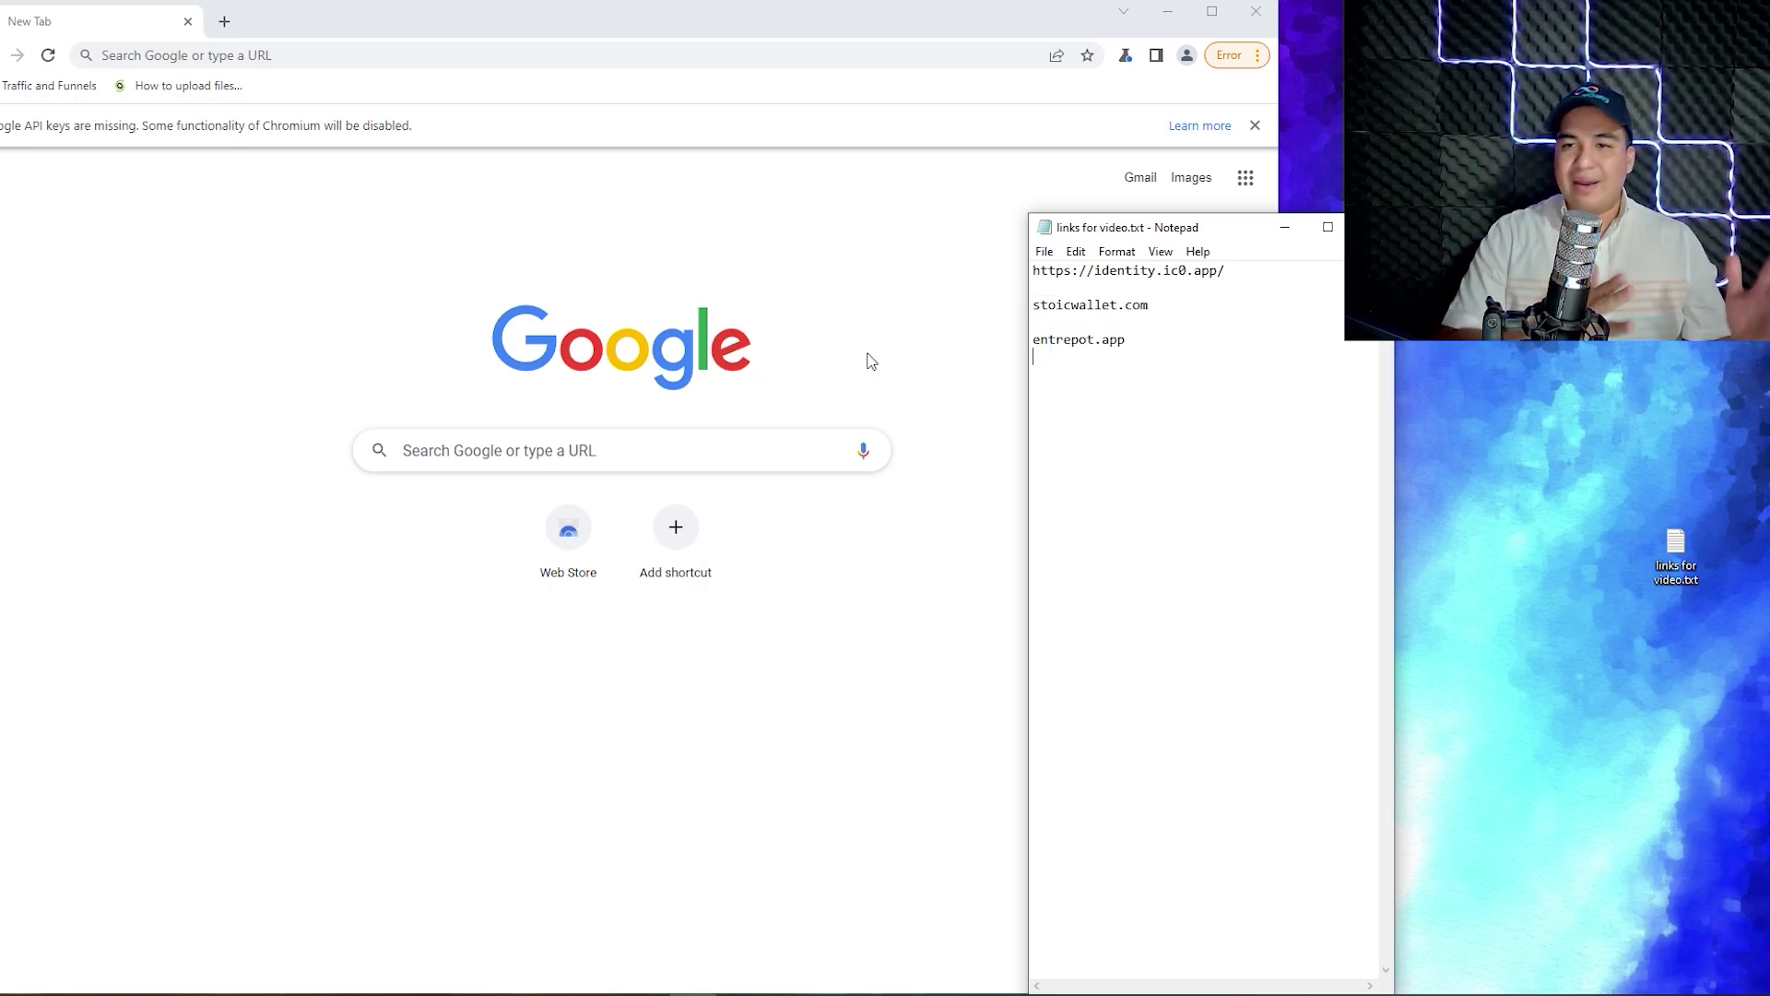
drag(1231, 270, 1180, 271)
click(1060, 287)
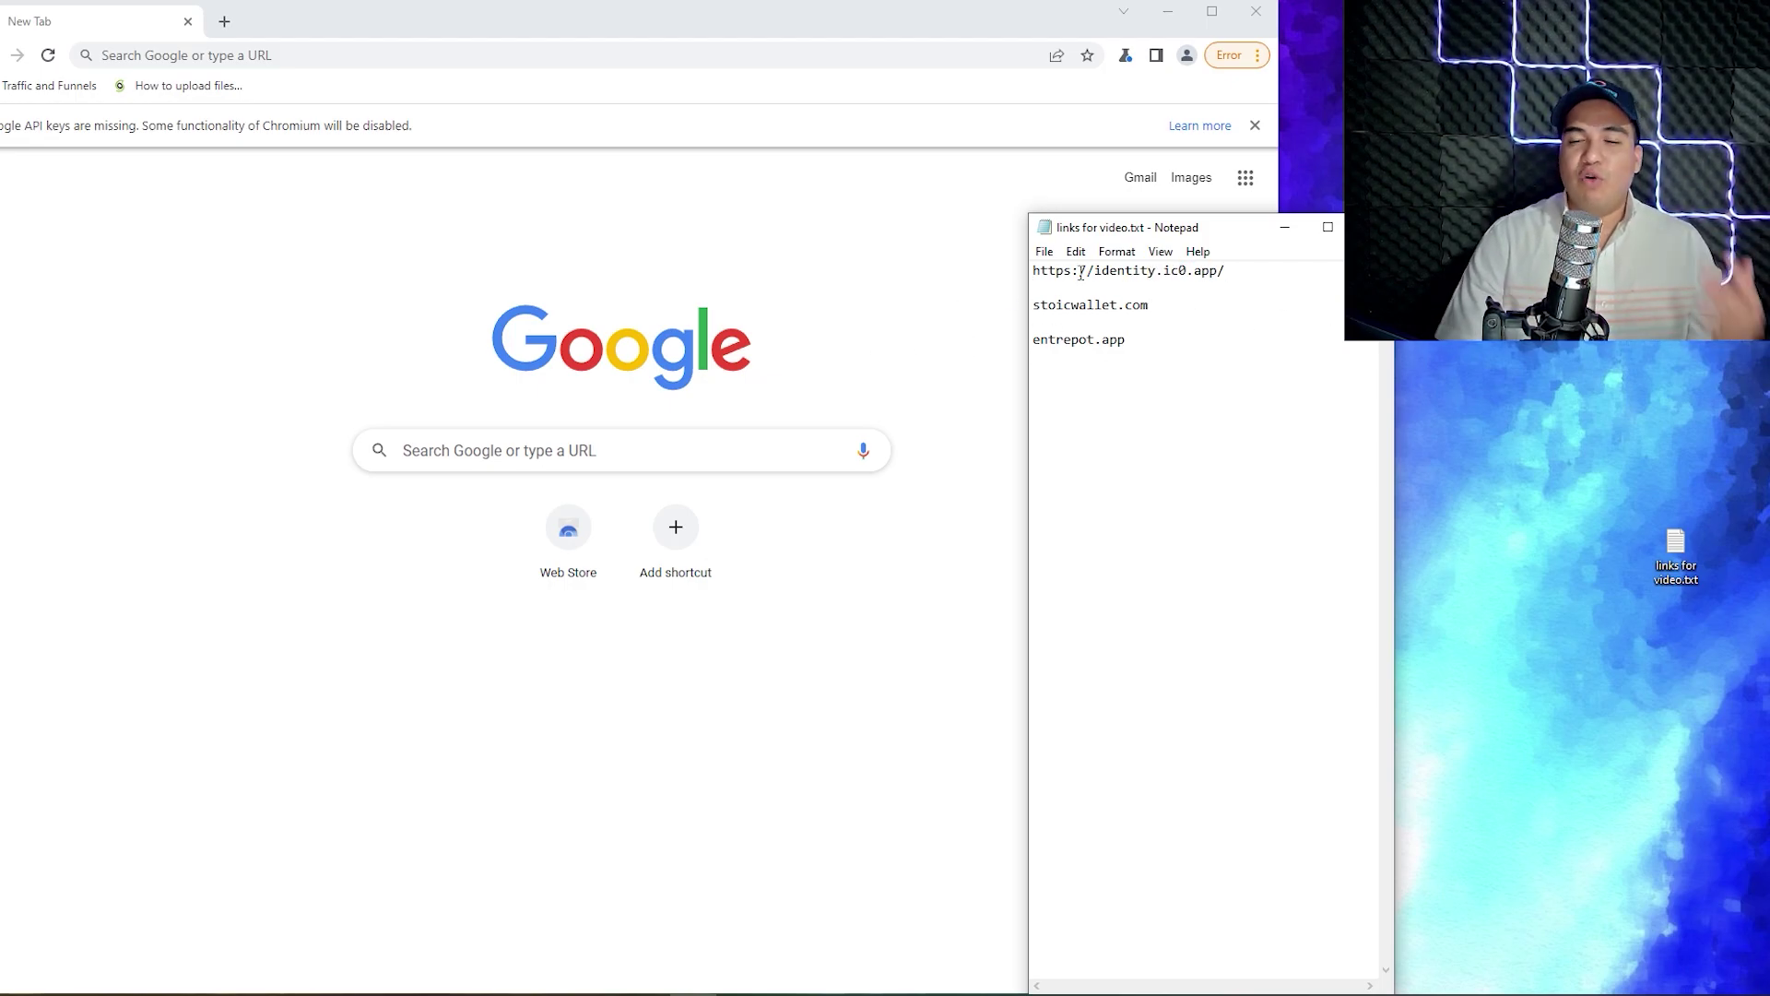
click(1152, 305)
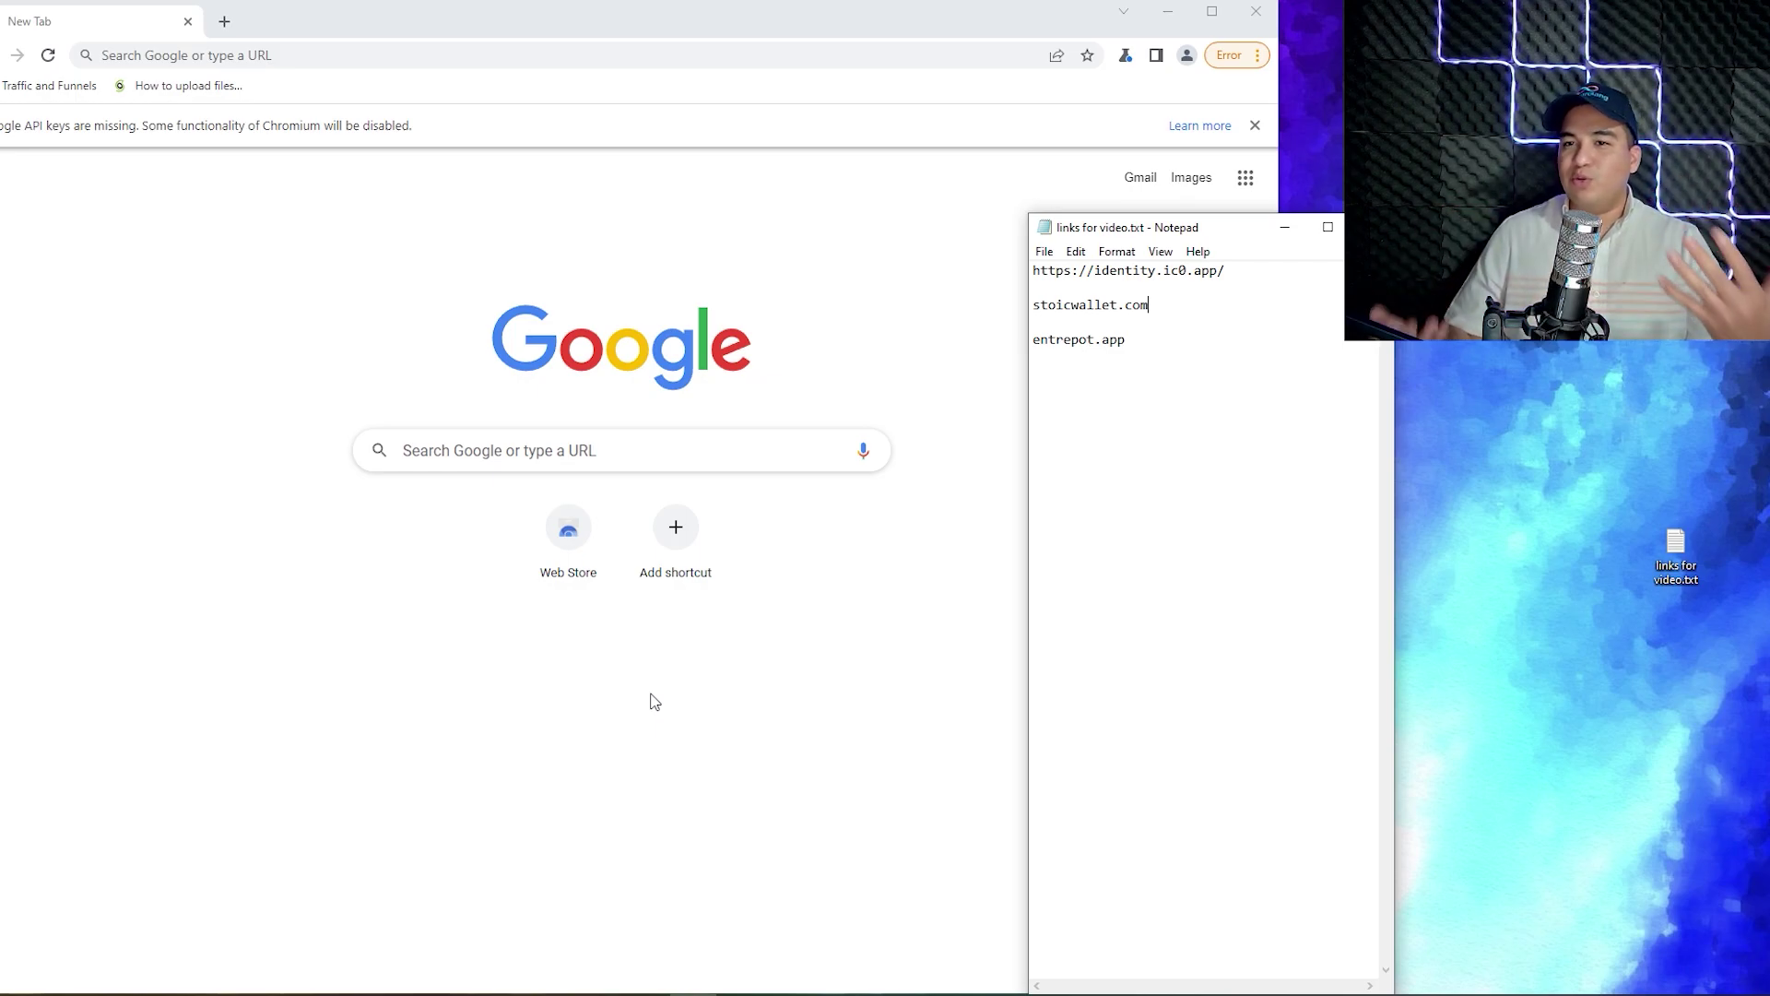
drag(1229, 270, 972, 268)
key(ctrl+c)
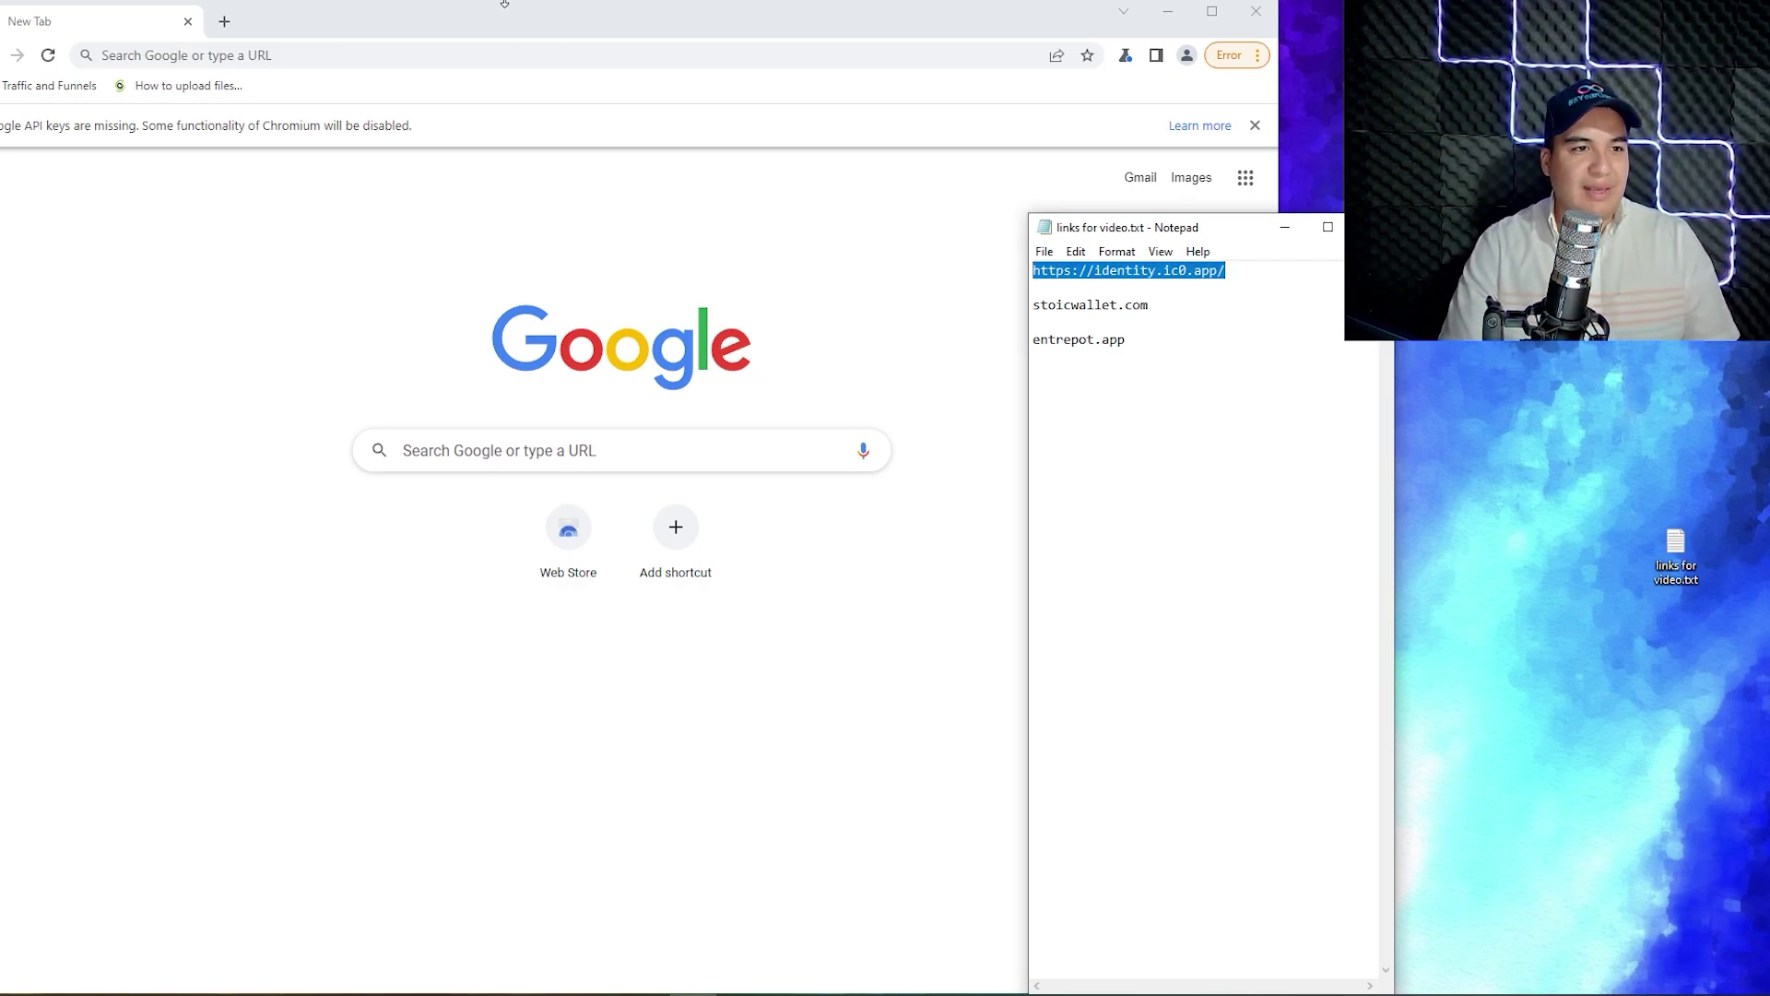
click(483, 56)
key(ctrl+v)
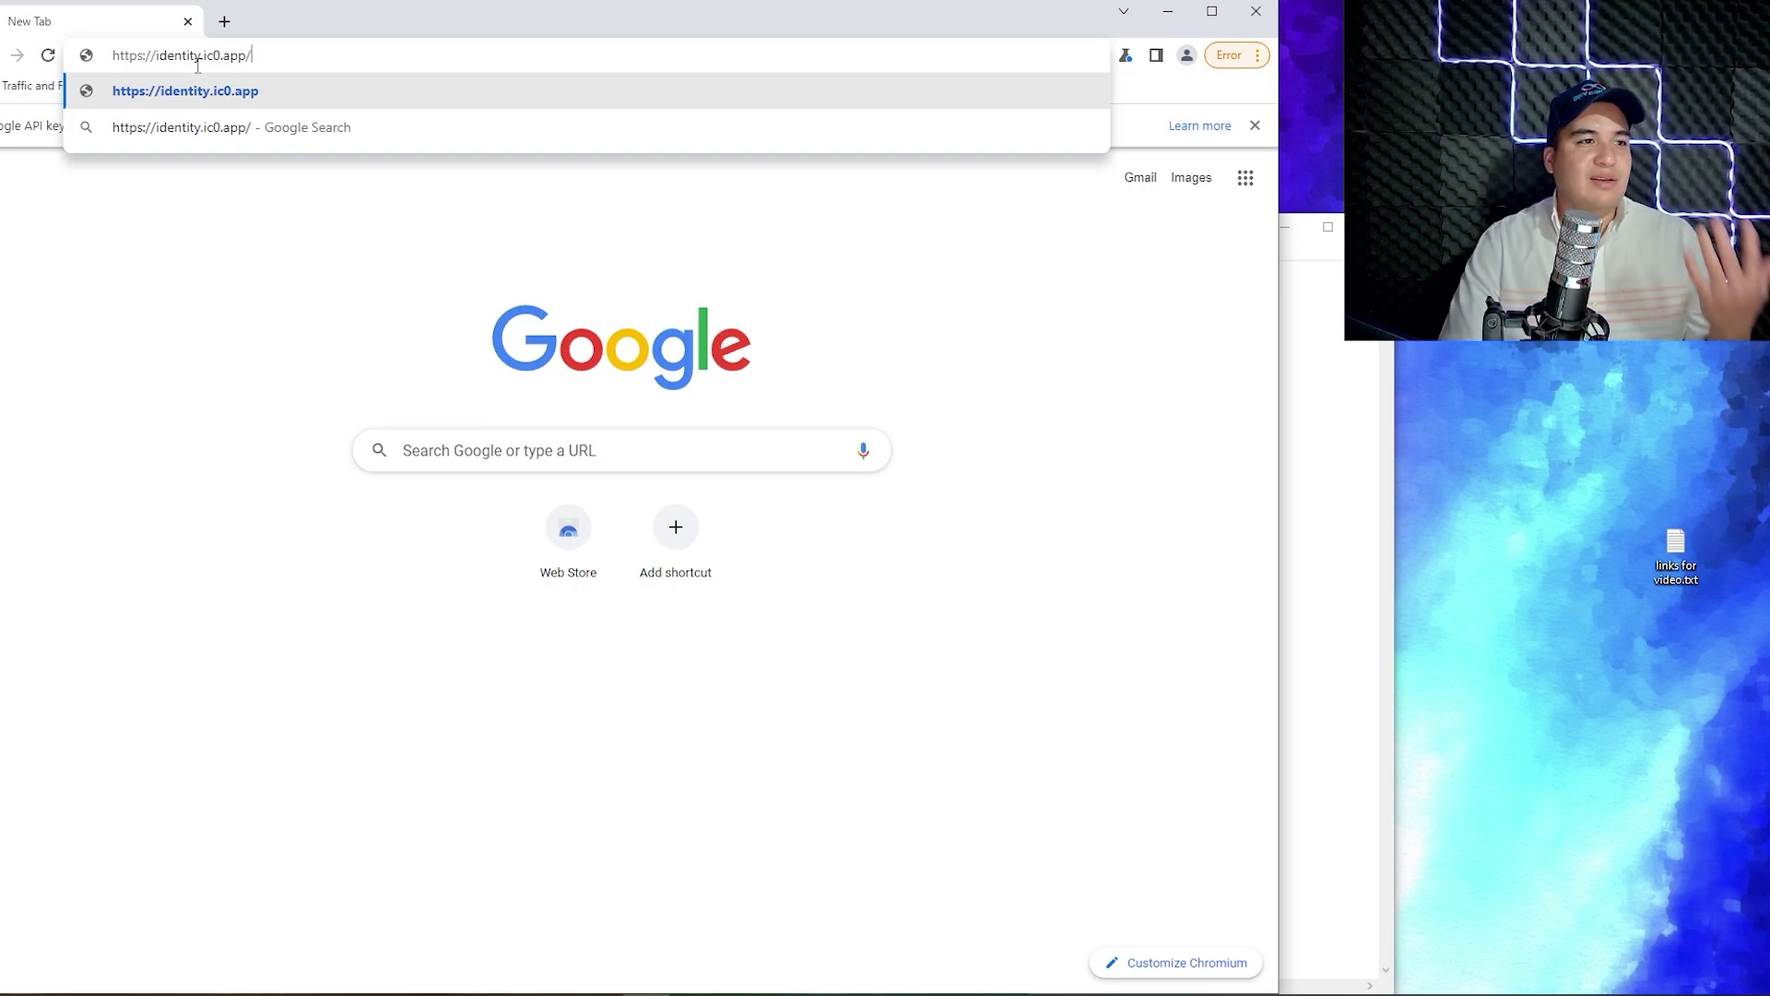
drag(205, 57, 247, 58)
key(Return)
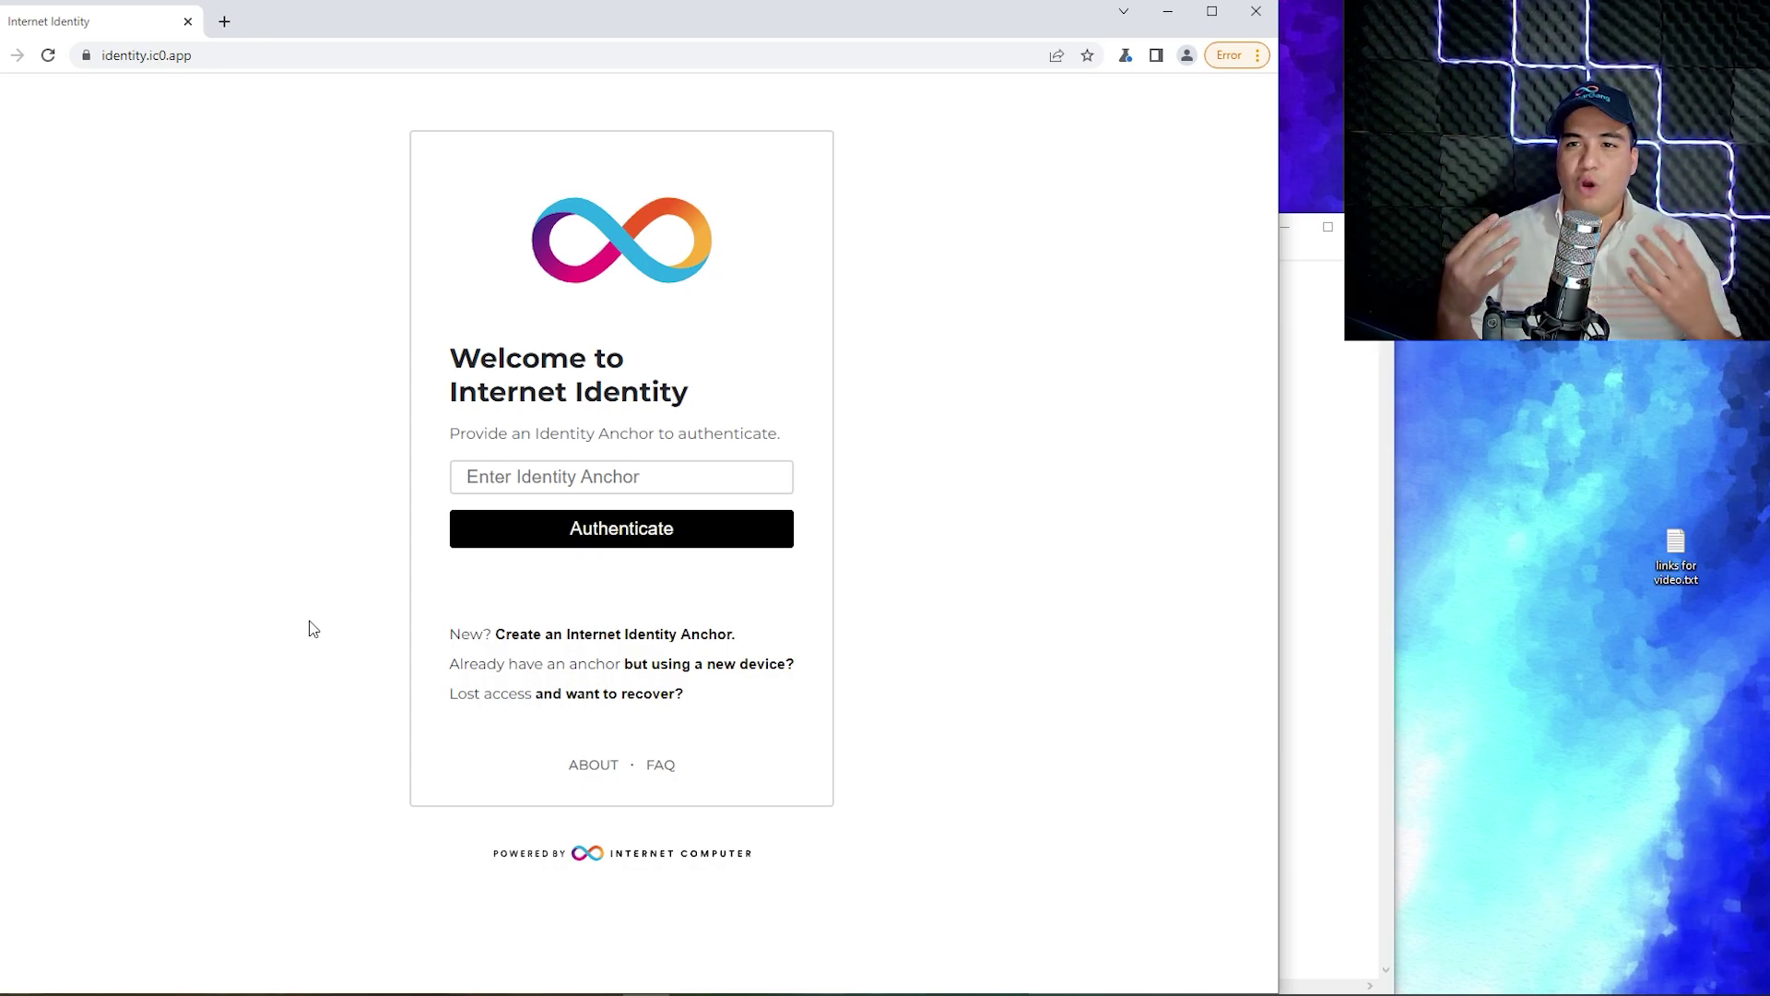
Step: Create a new Internet Identity Anchor with device name "Desktop Computer", verified by external security key or built-in sensor
drag(495, 634, 764, 644)
click(723, 635)
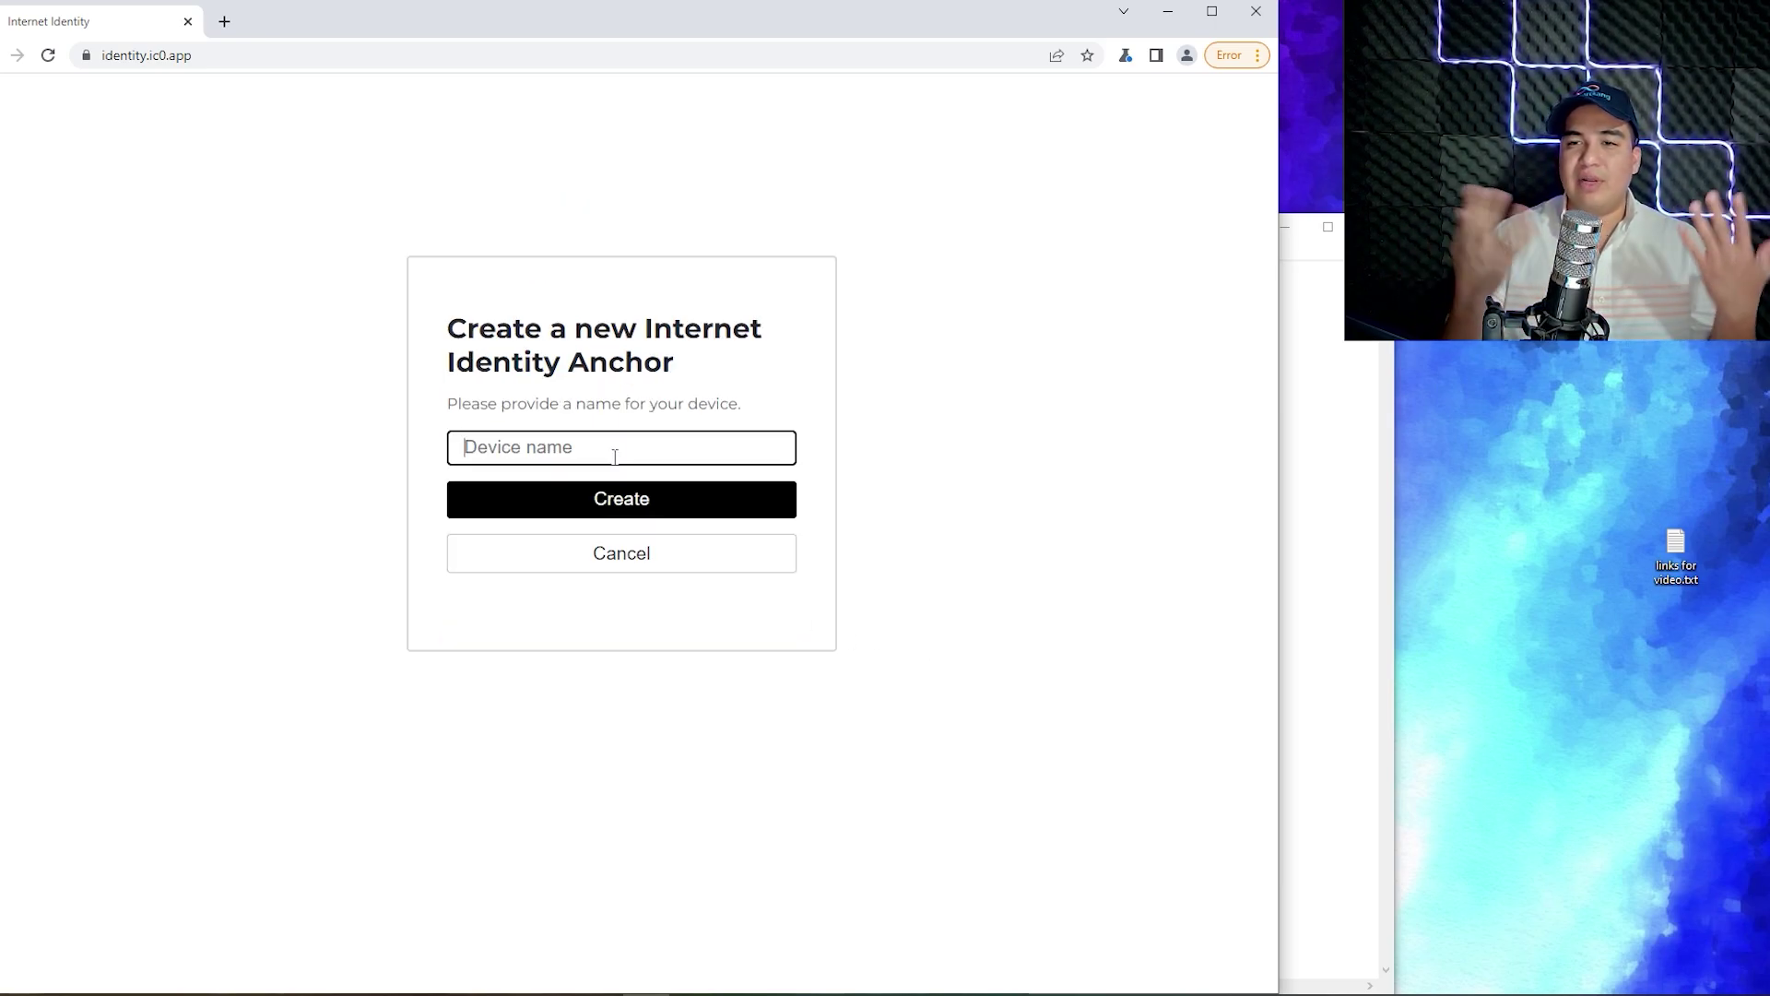
text(Desktop )
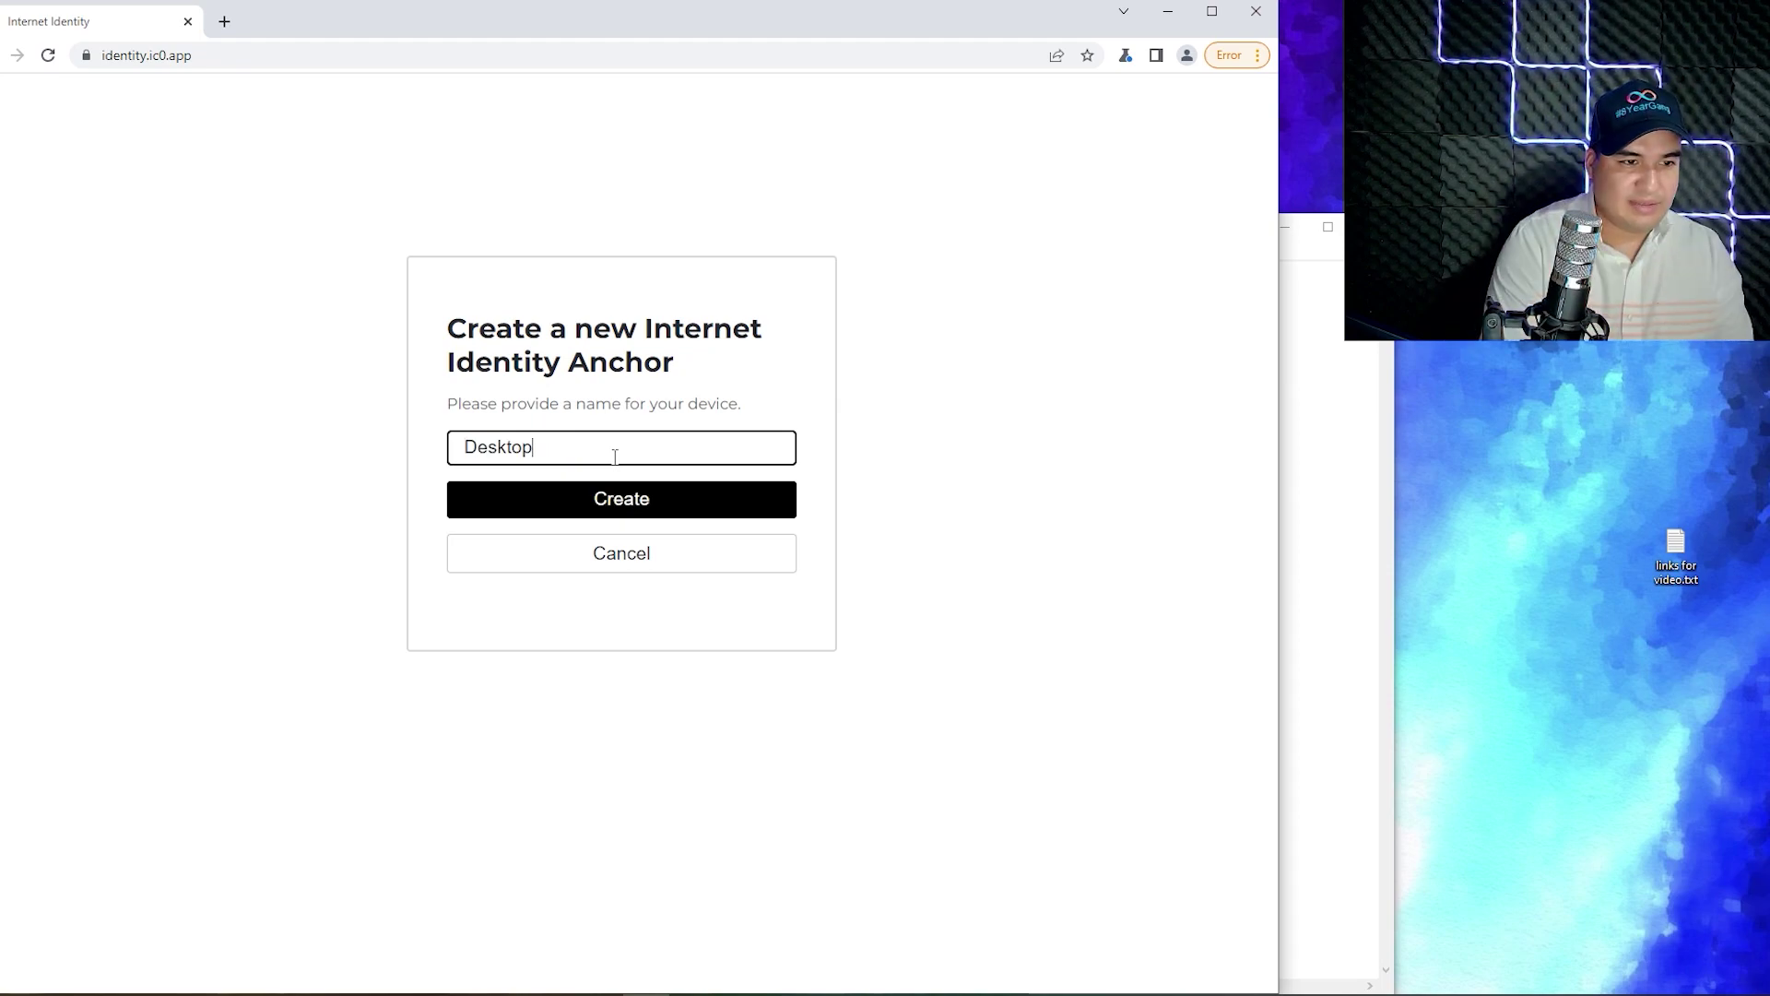
text(Computrer)
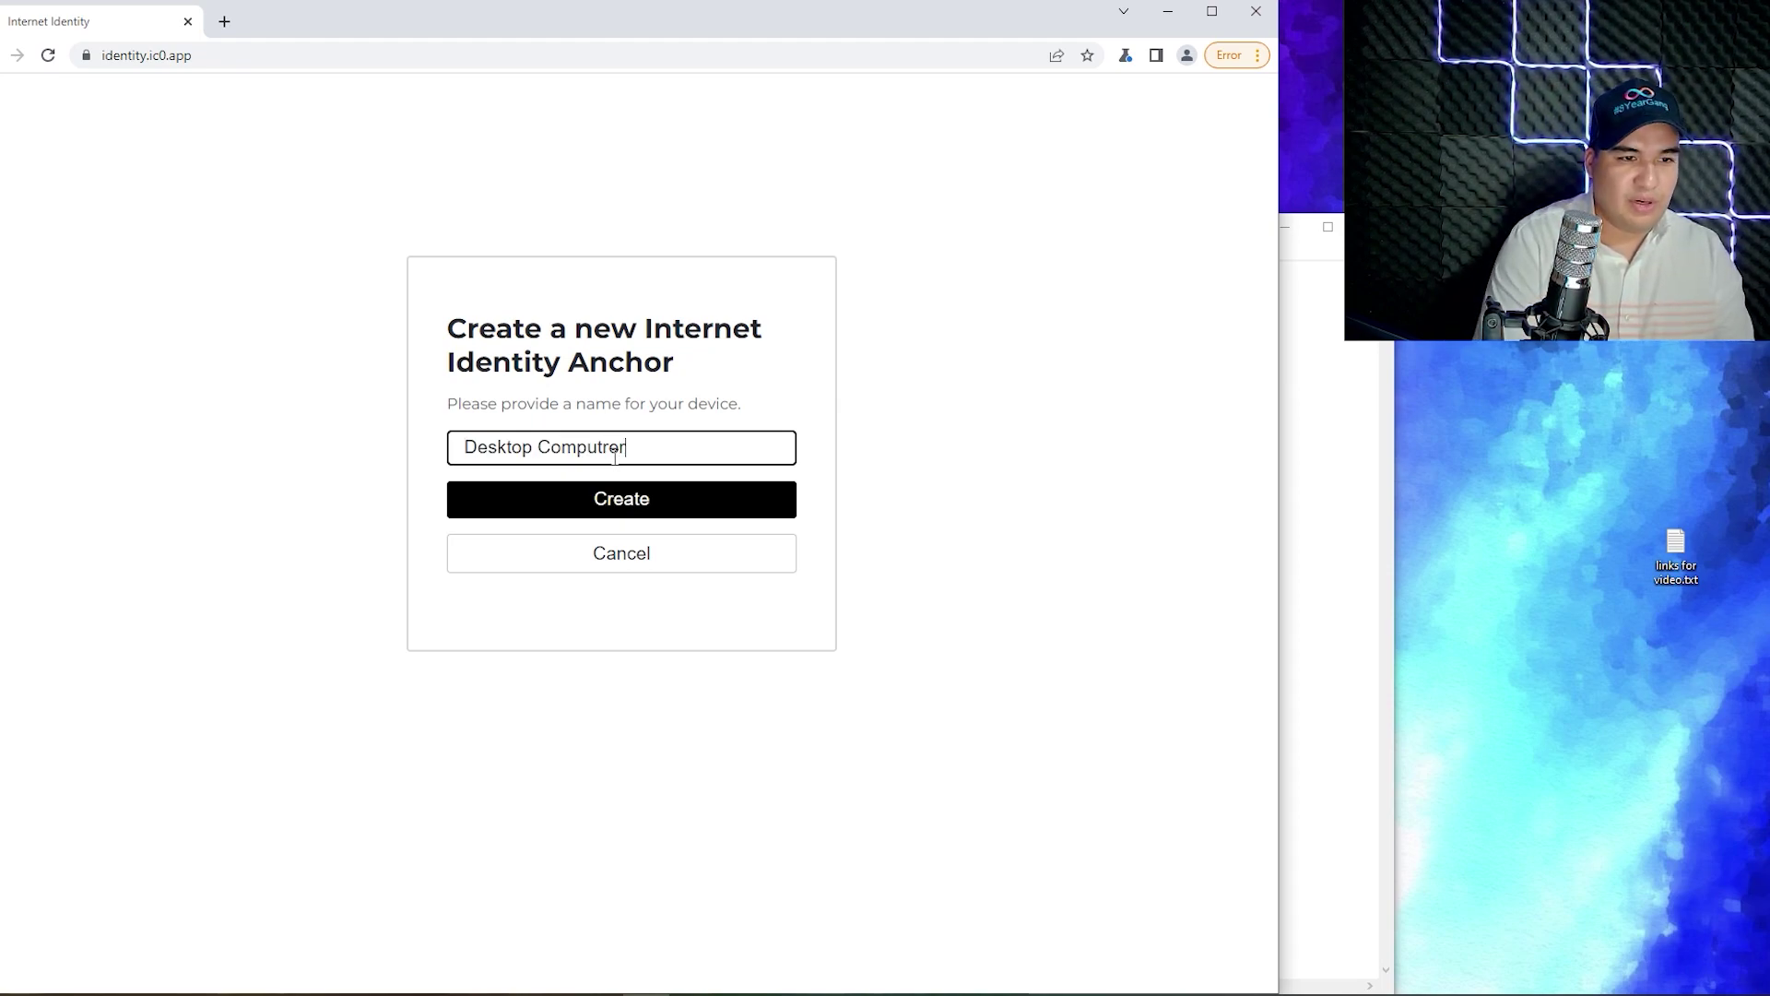
key(BackSpace)
key(BackSpace)
key(BackSpace)
text(er)
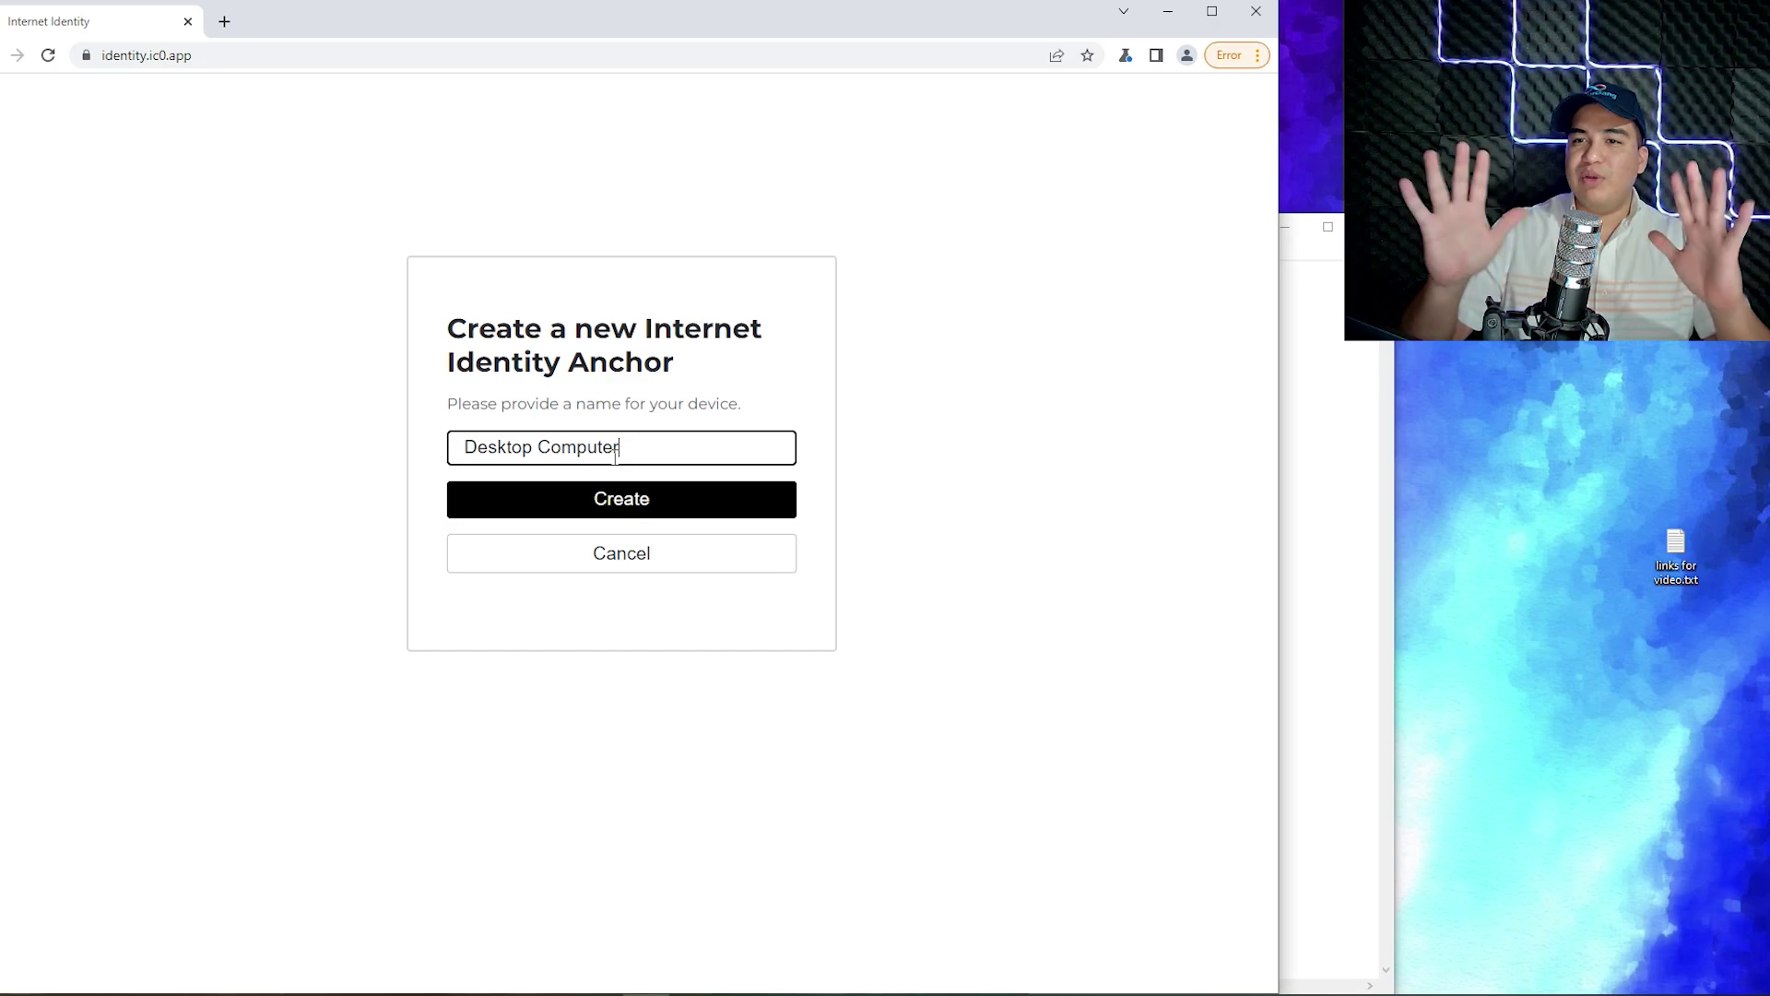
key(Return)
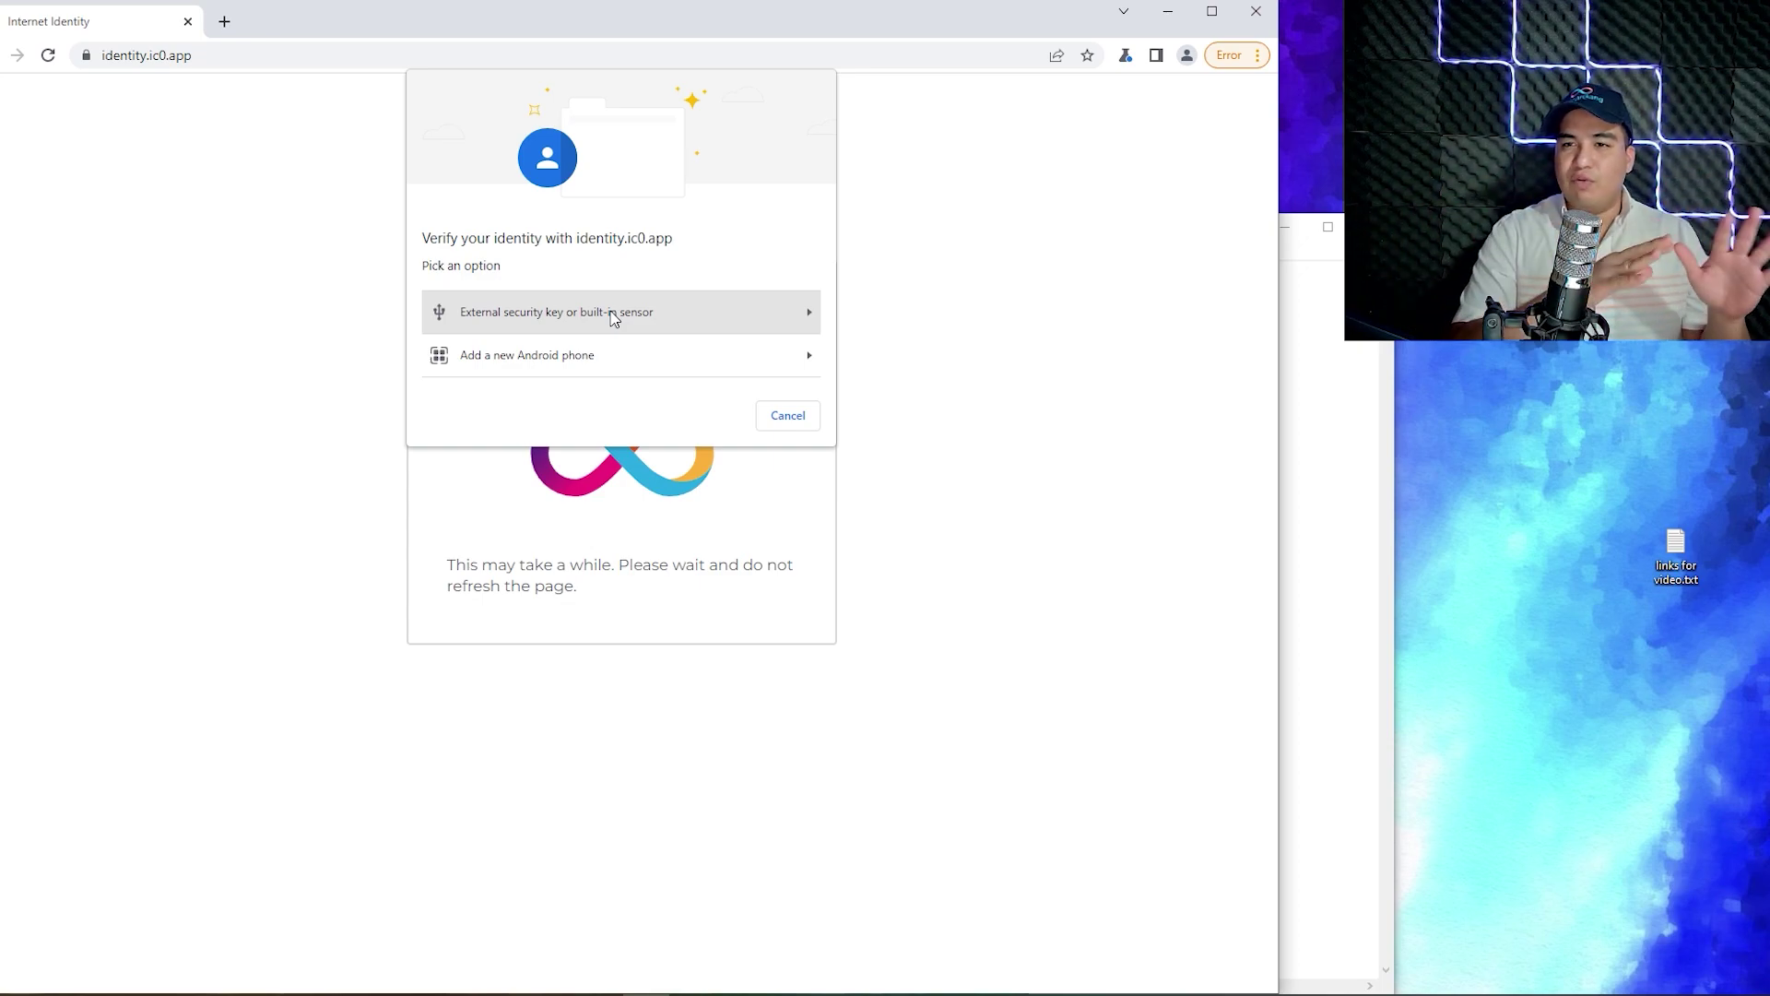
click(641, 317)
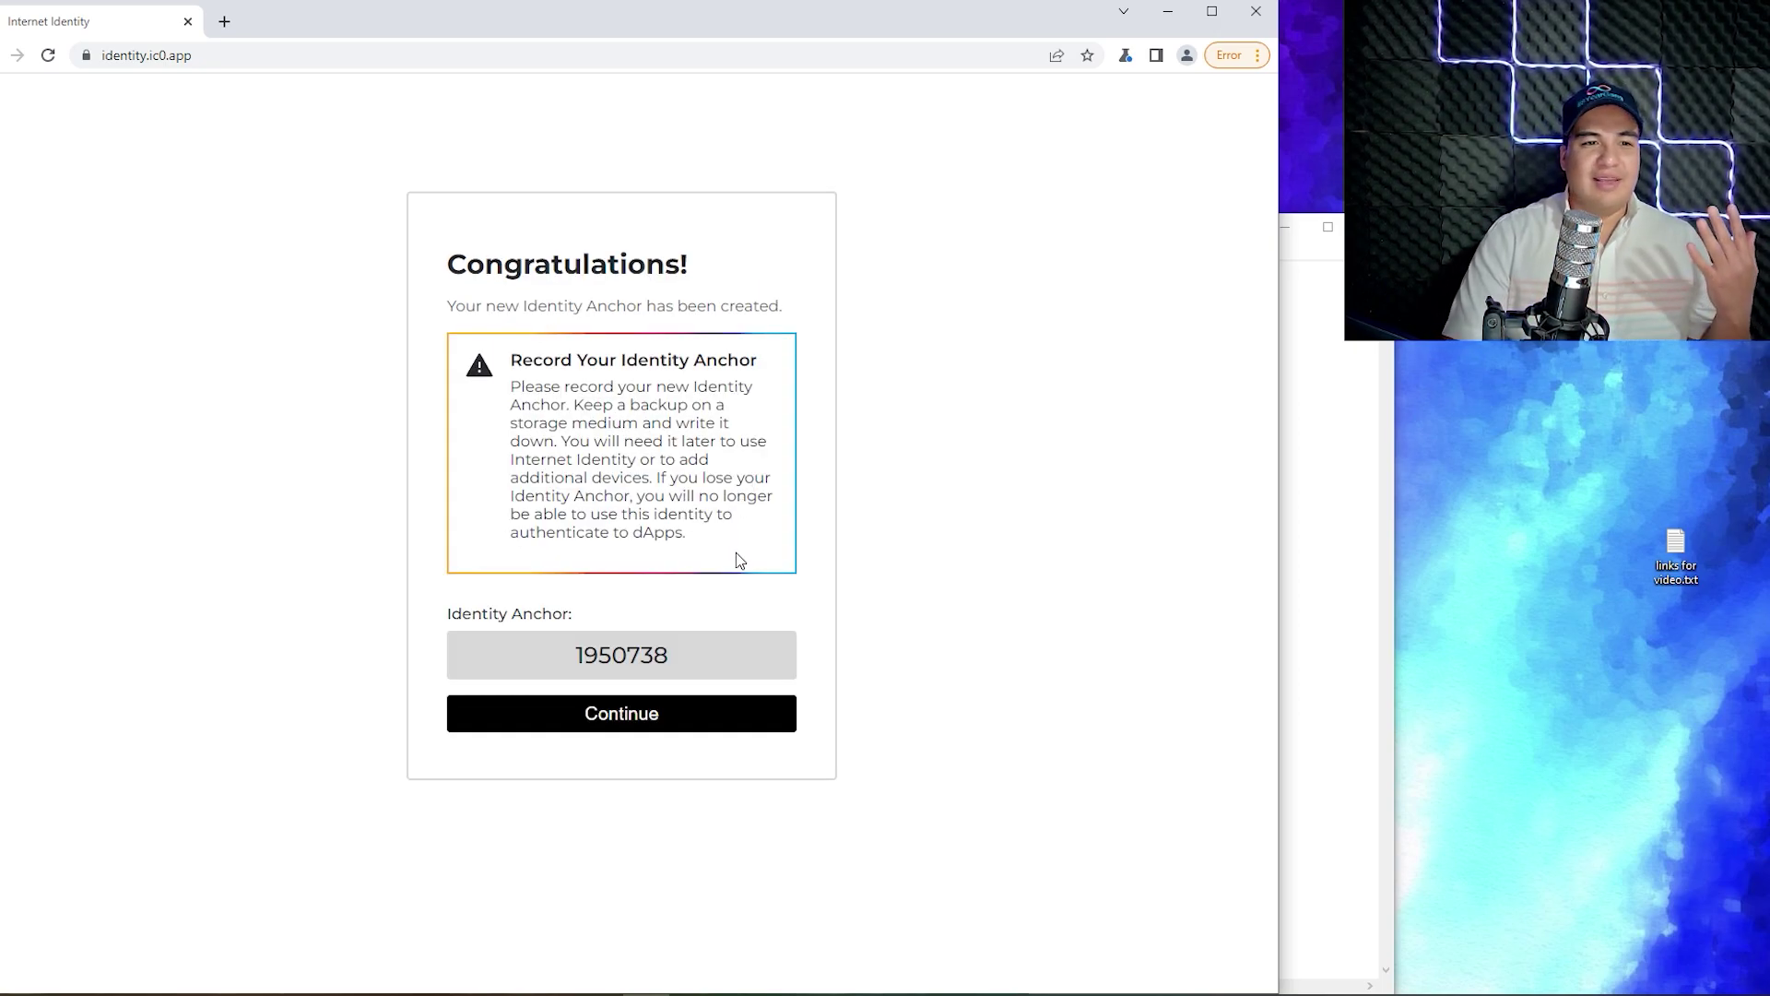
Step: Highlight the new identity anchor number to record it, continue to the recovery setup and copy the seed phrase
drag(558, 654, 732, 657)
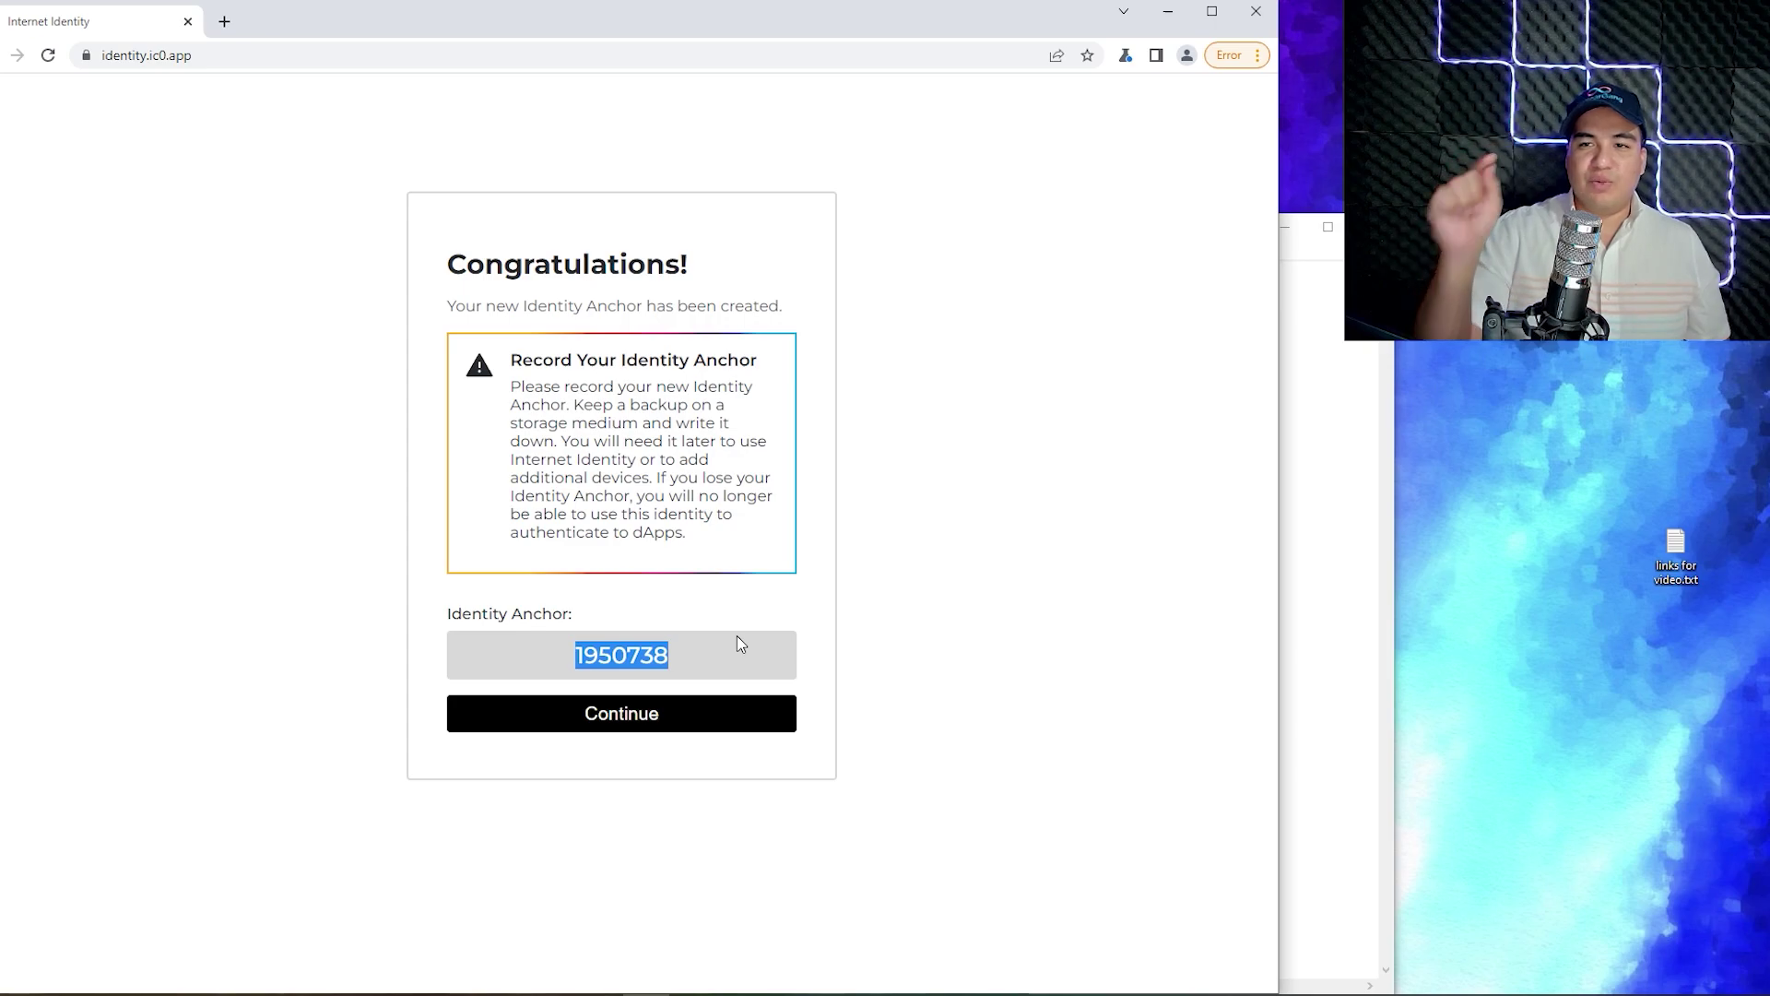
click(644, 718)
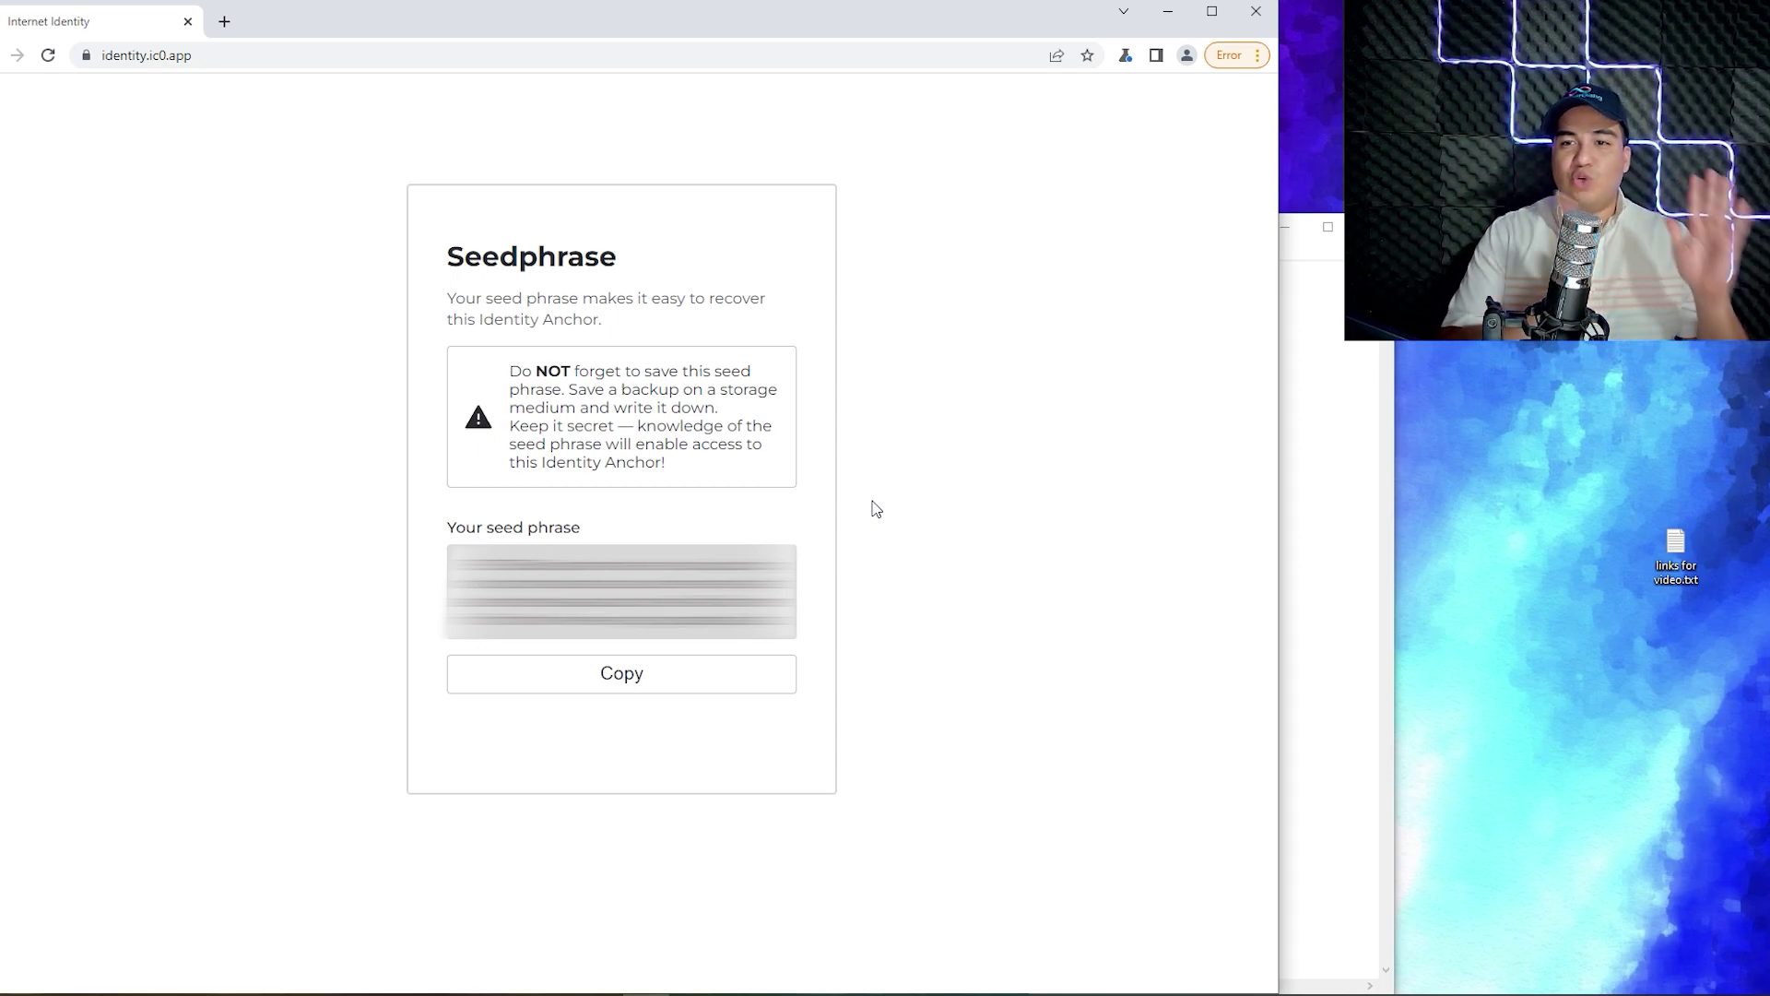
click(758, 656)
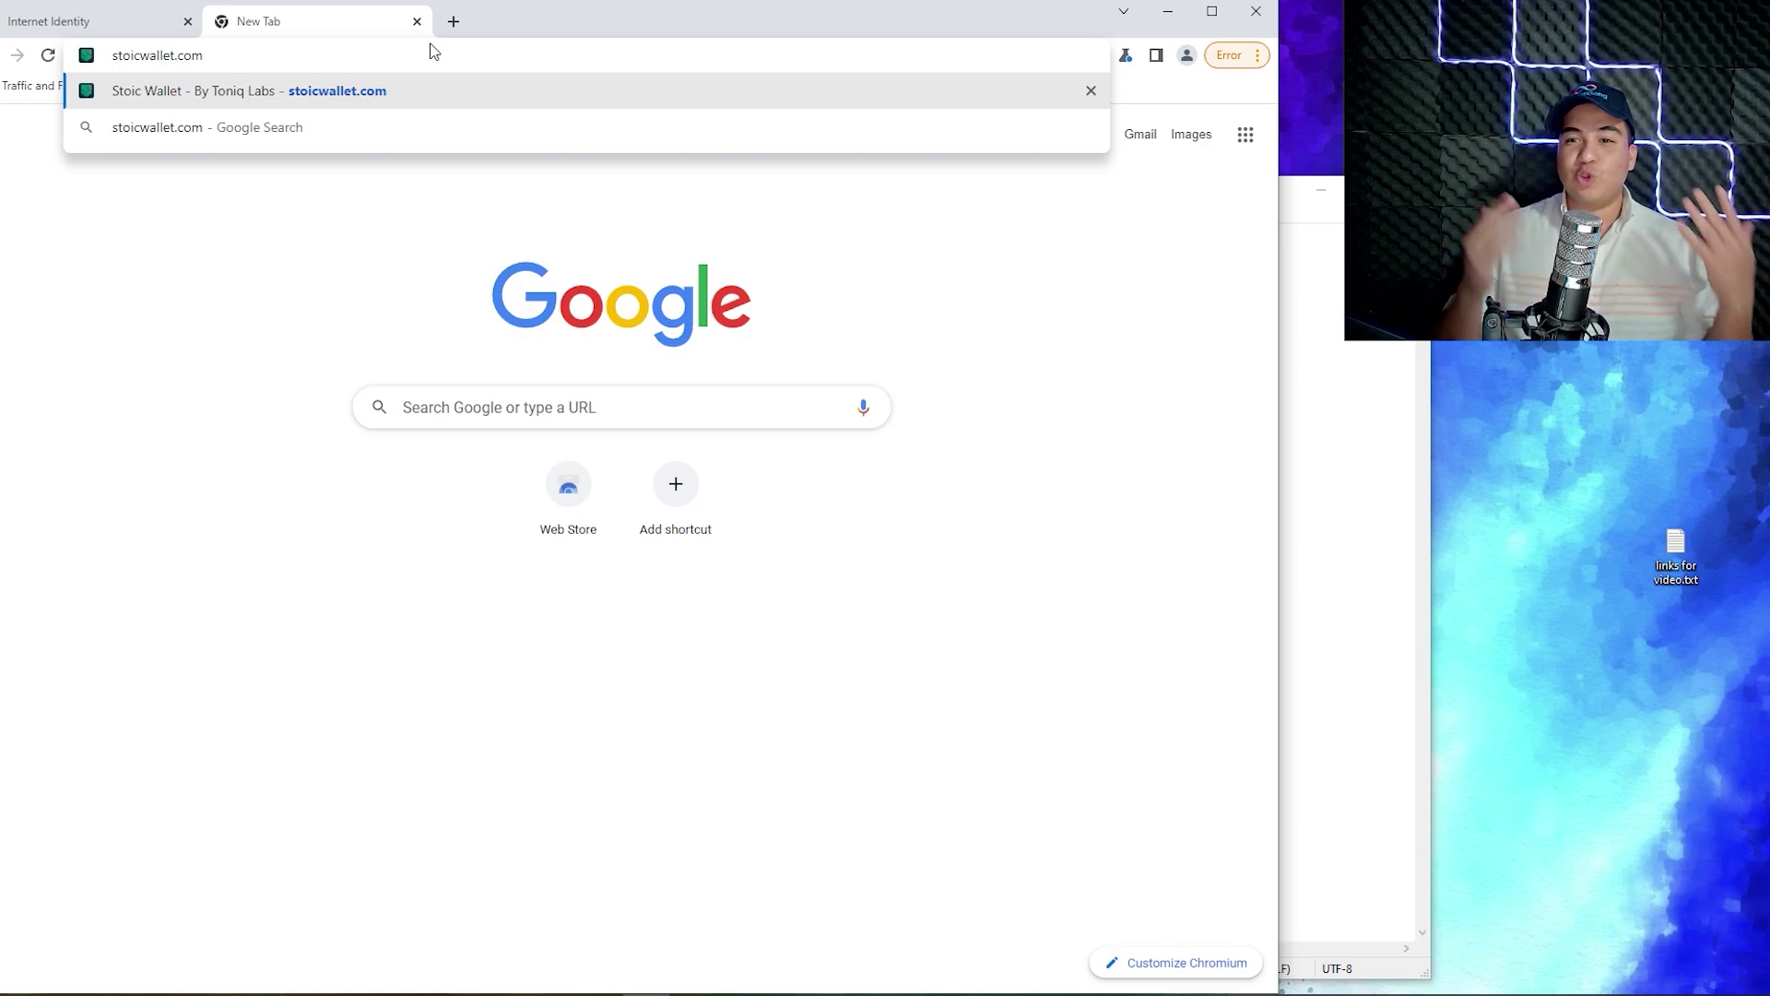
Step: Open stoicwallet.com and link the Internet Identity, authenticating with the remembered anchor and authorizing the wallet site
key(Return)
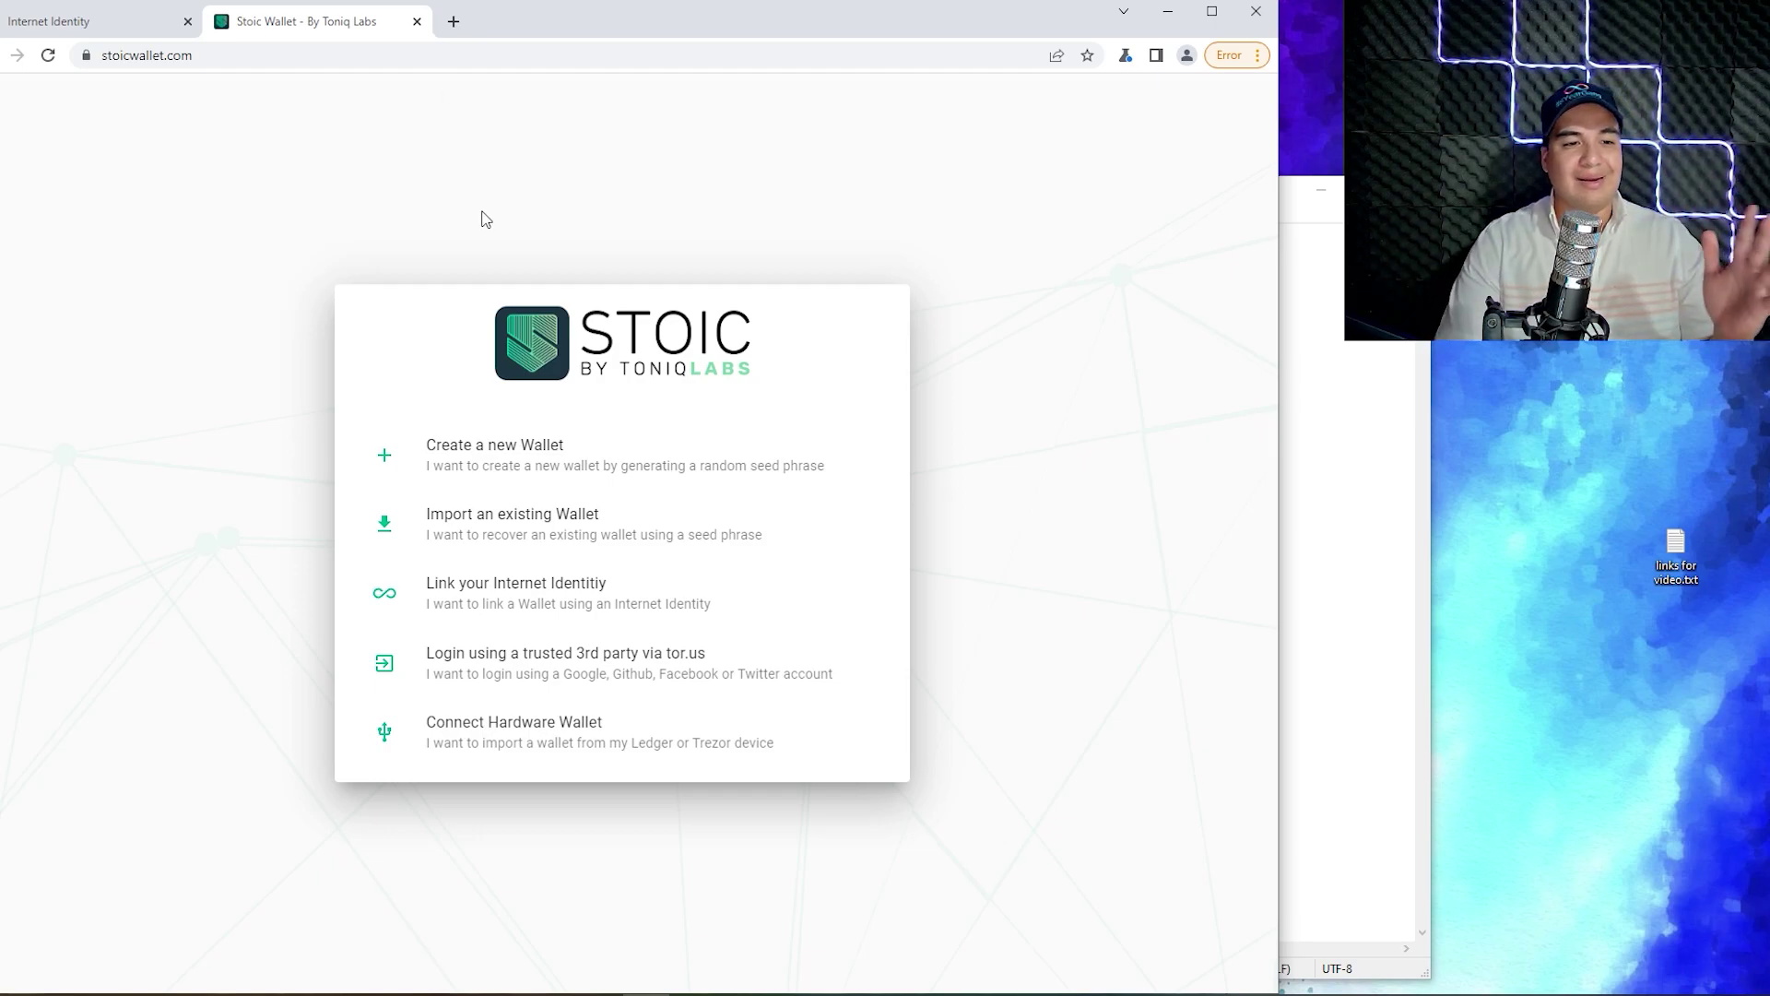
click(506, 607)
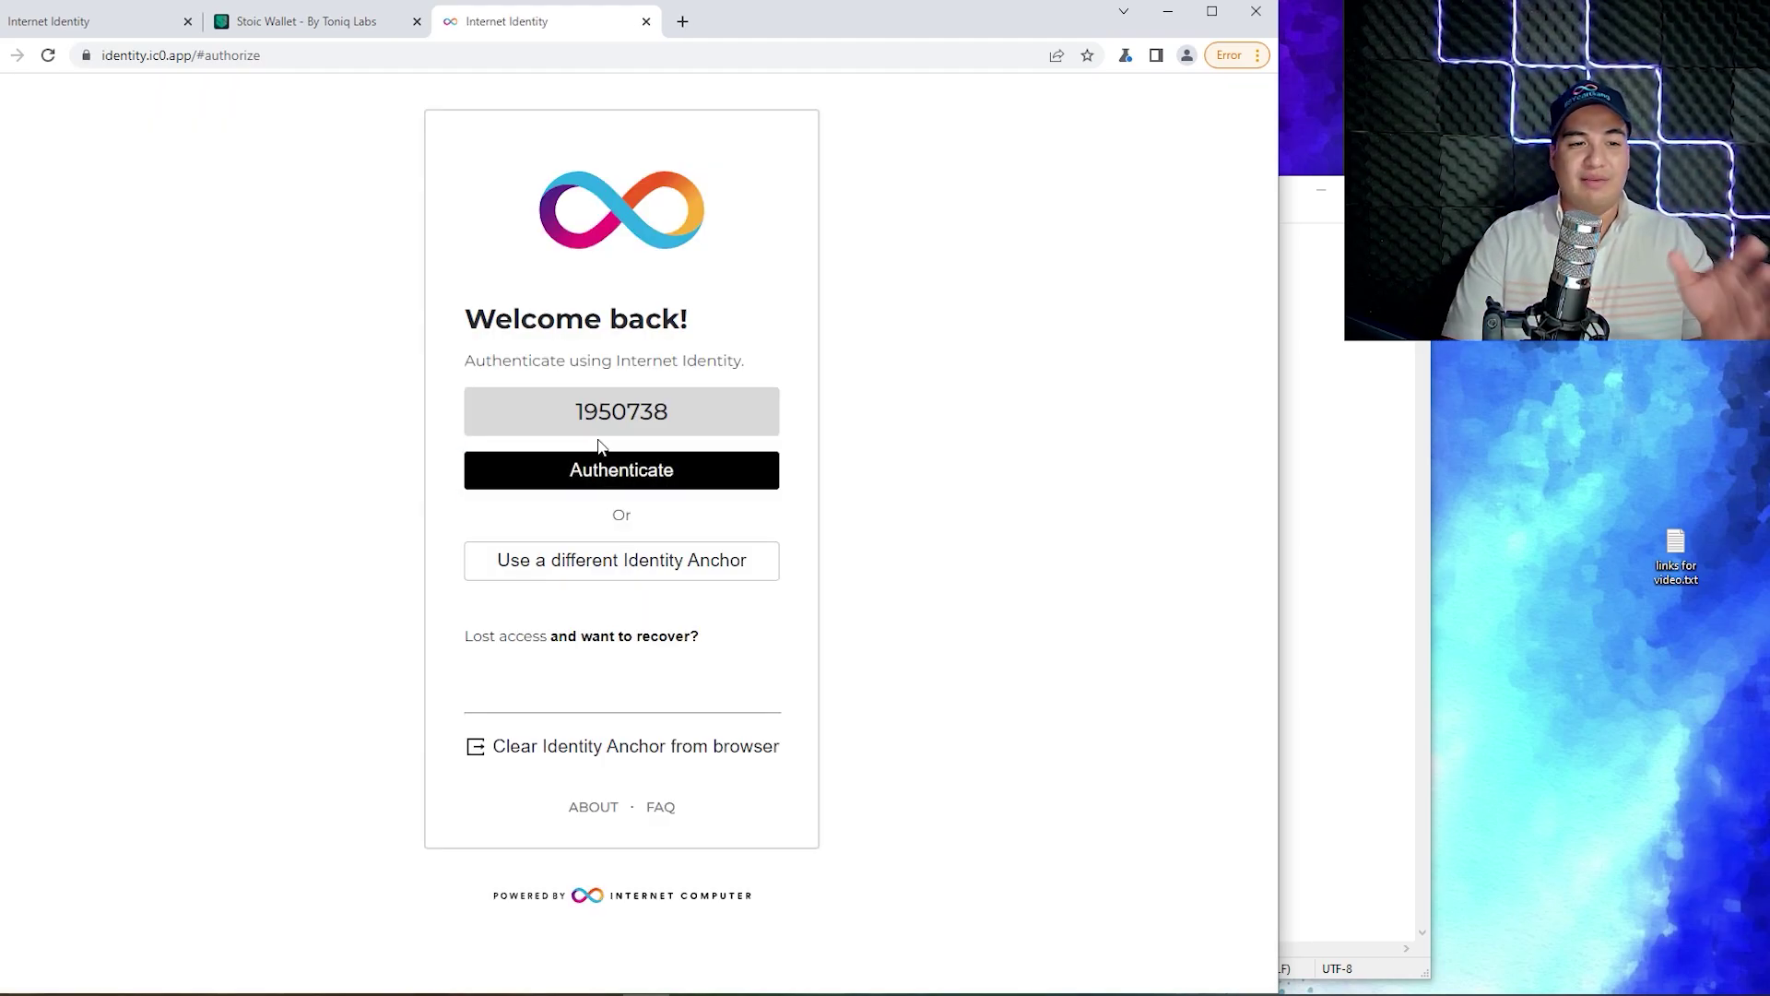
double_click(601, 408)
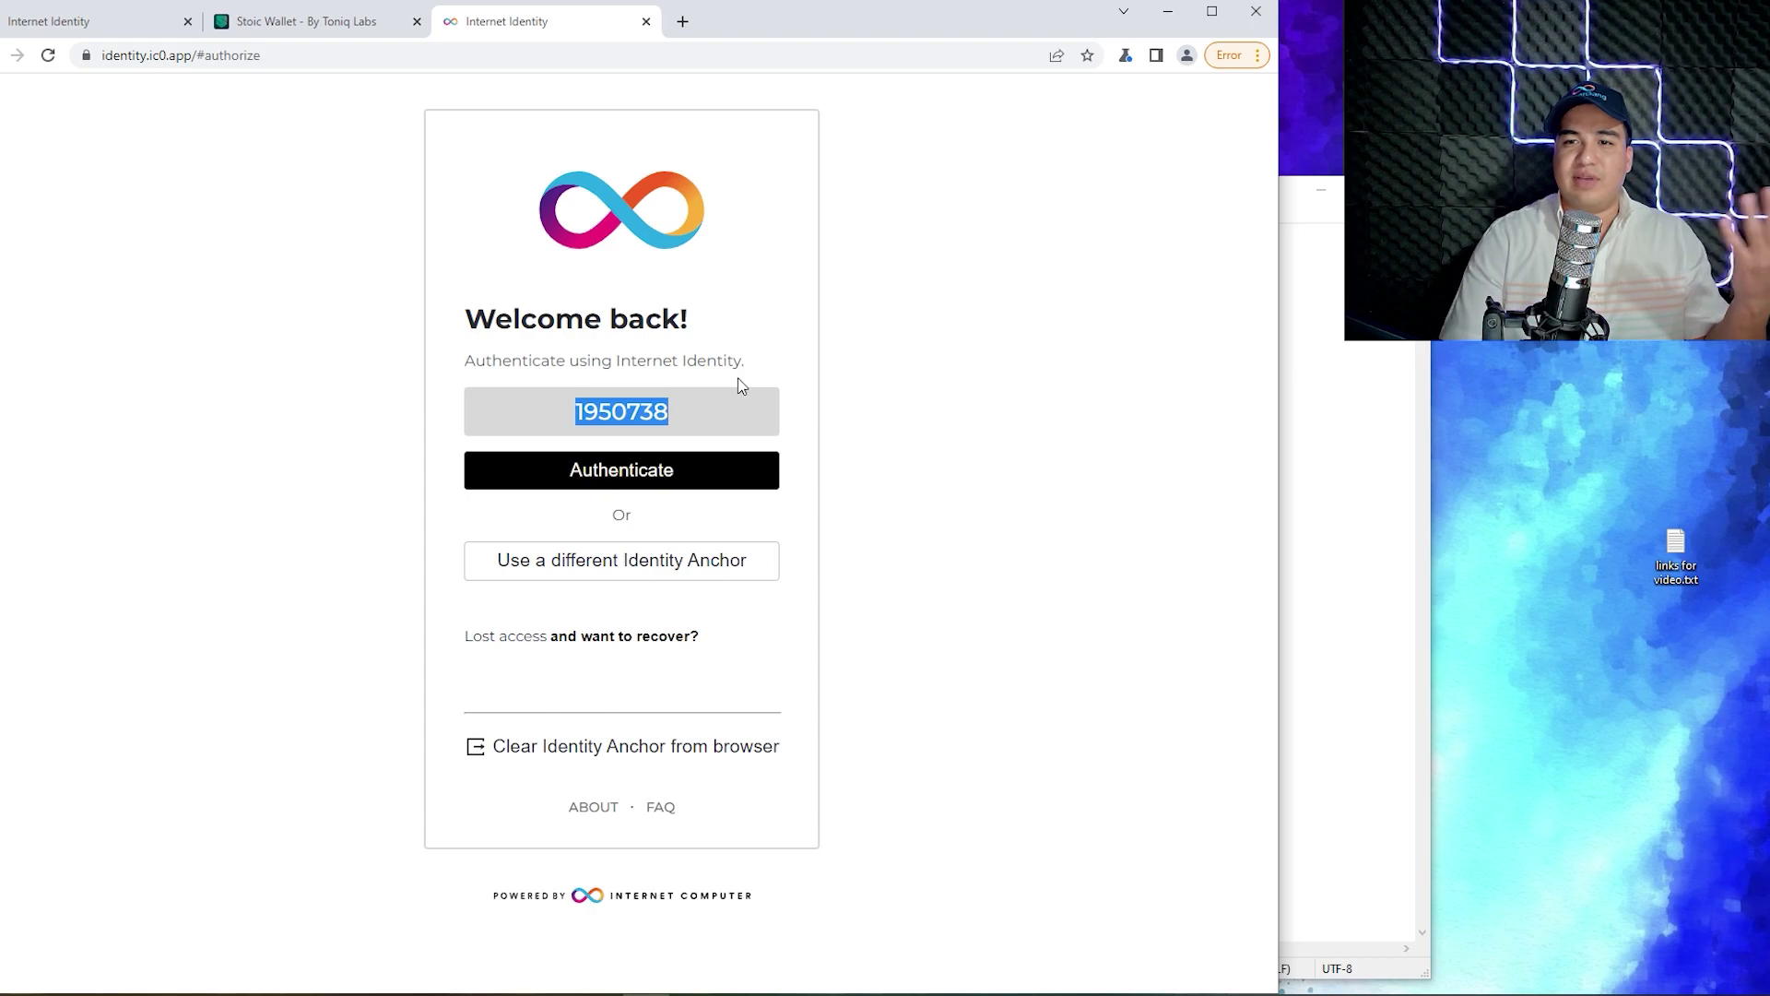
click(606, 478)
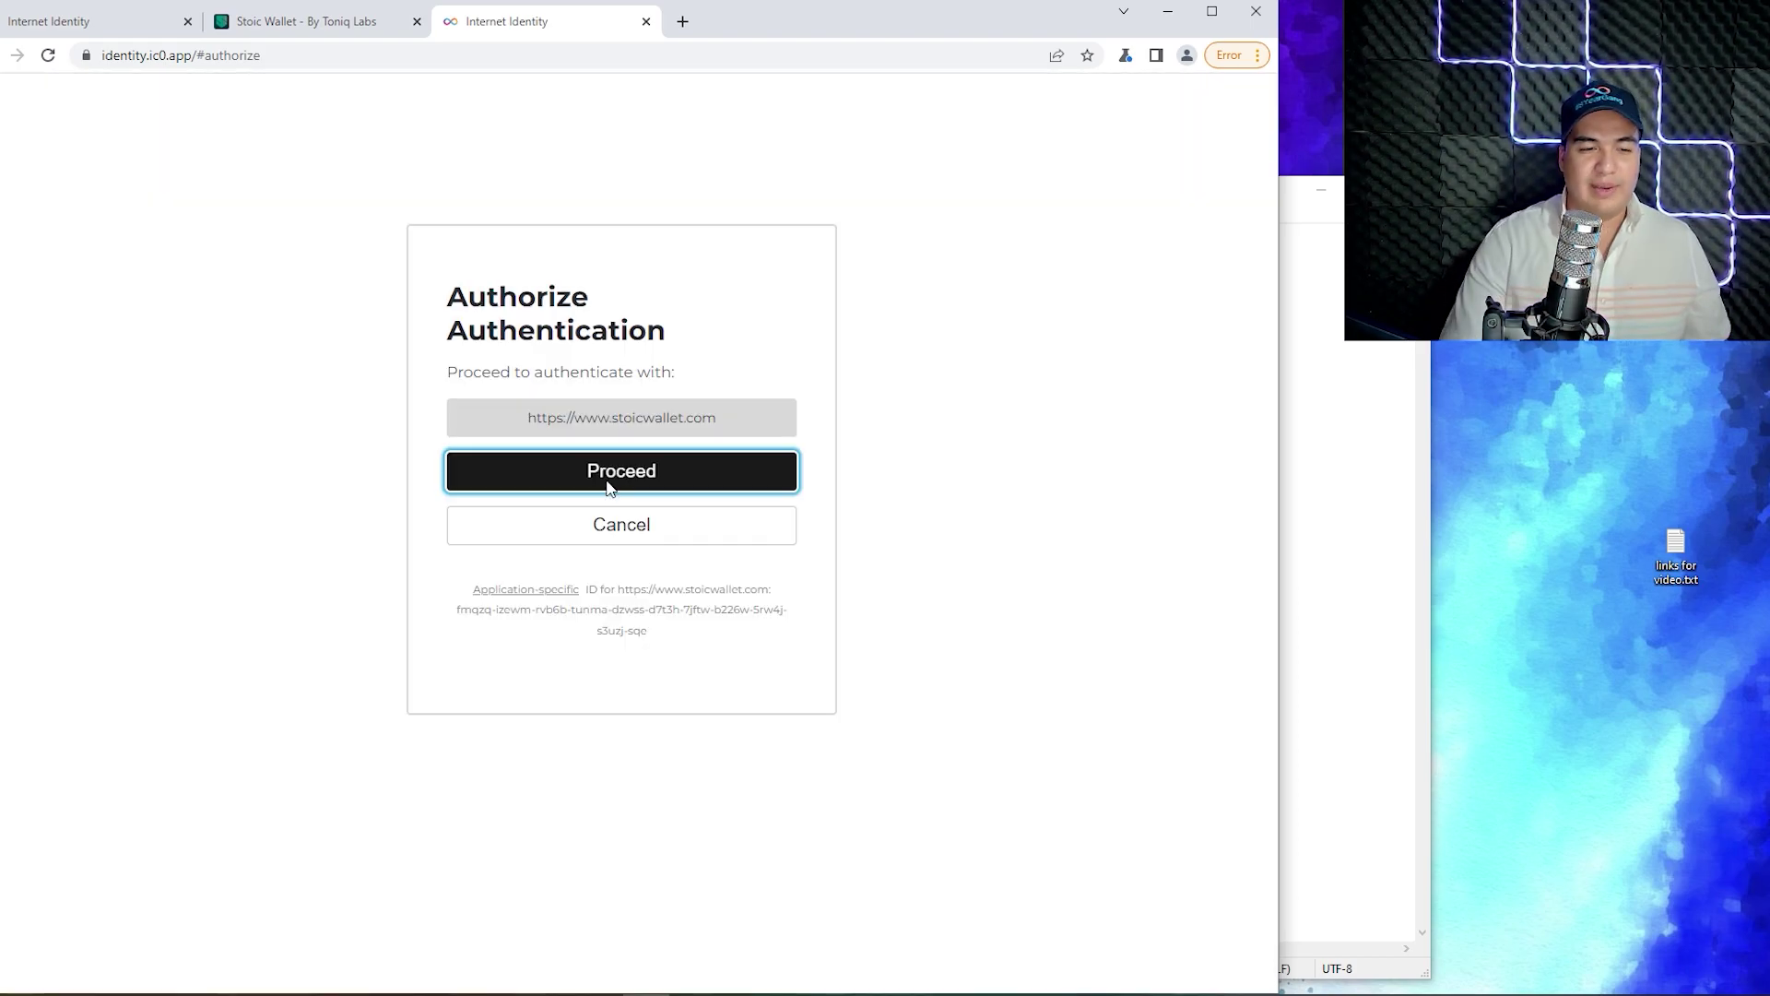
click(606, 481)
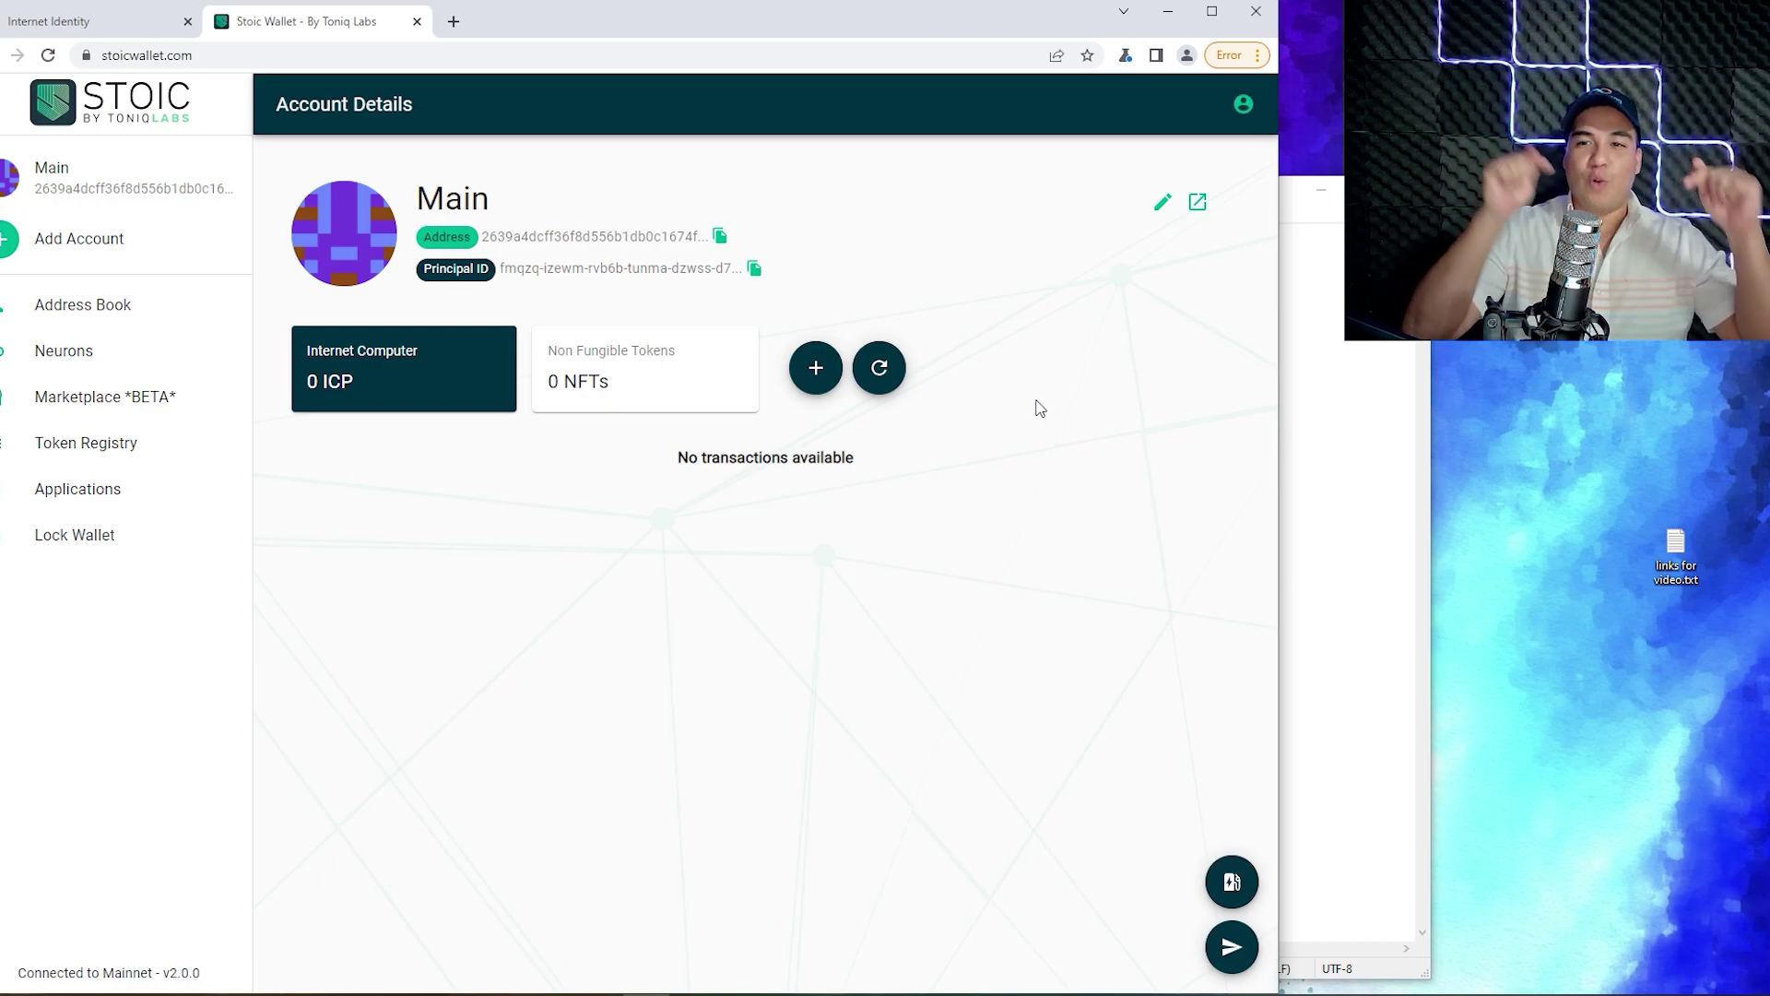
Step: Copy the entrepot.app link from the text file and load it in a new browser tab
key(alt+Tab)
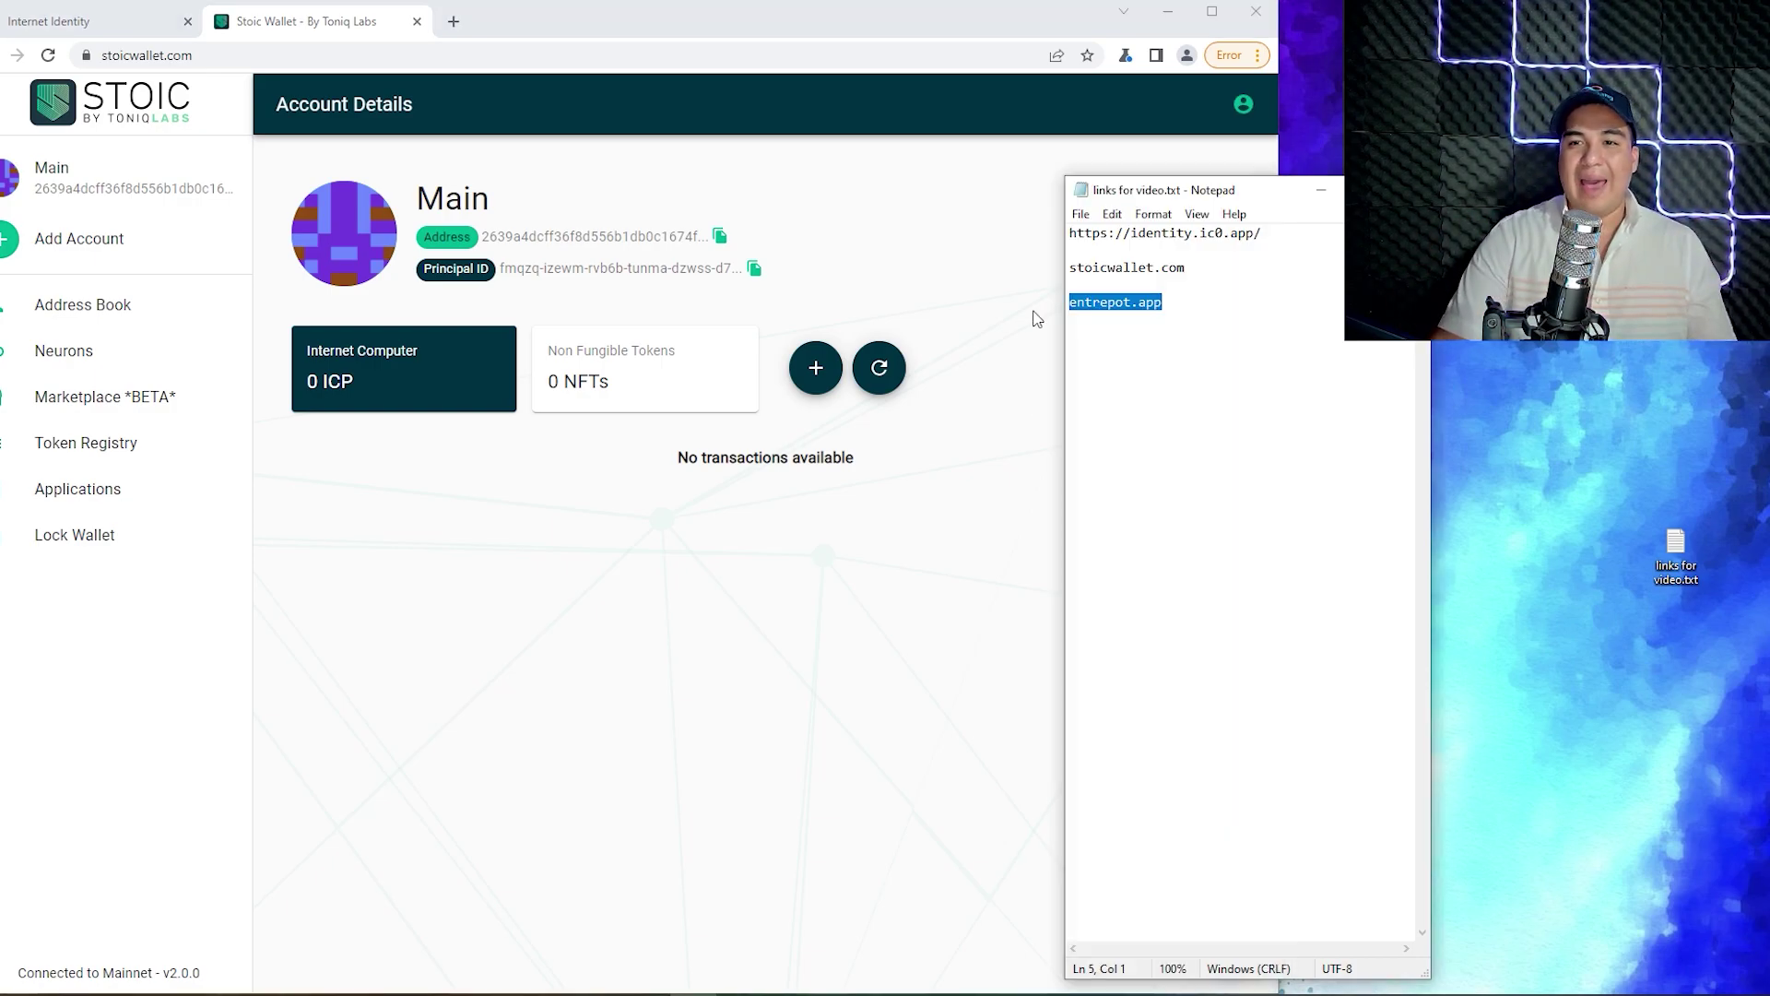
click(455, 23)
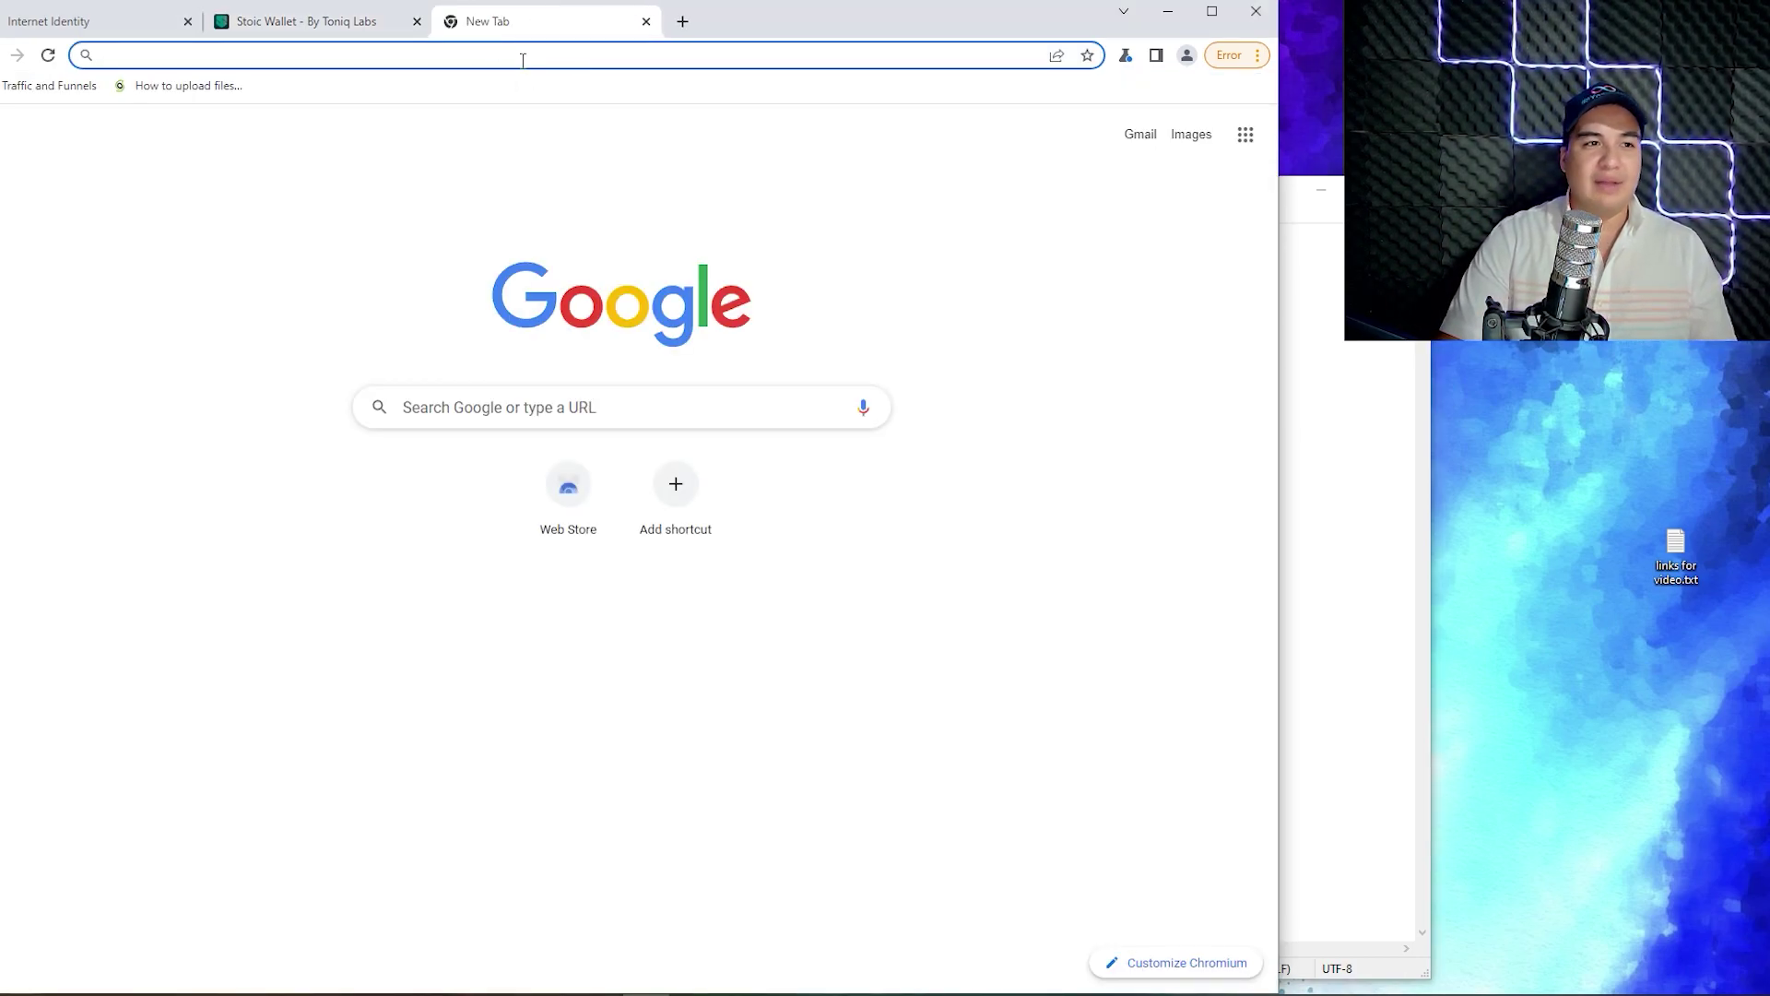
key(ctrl+v)
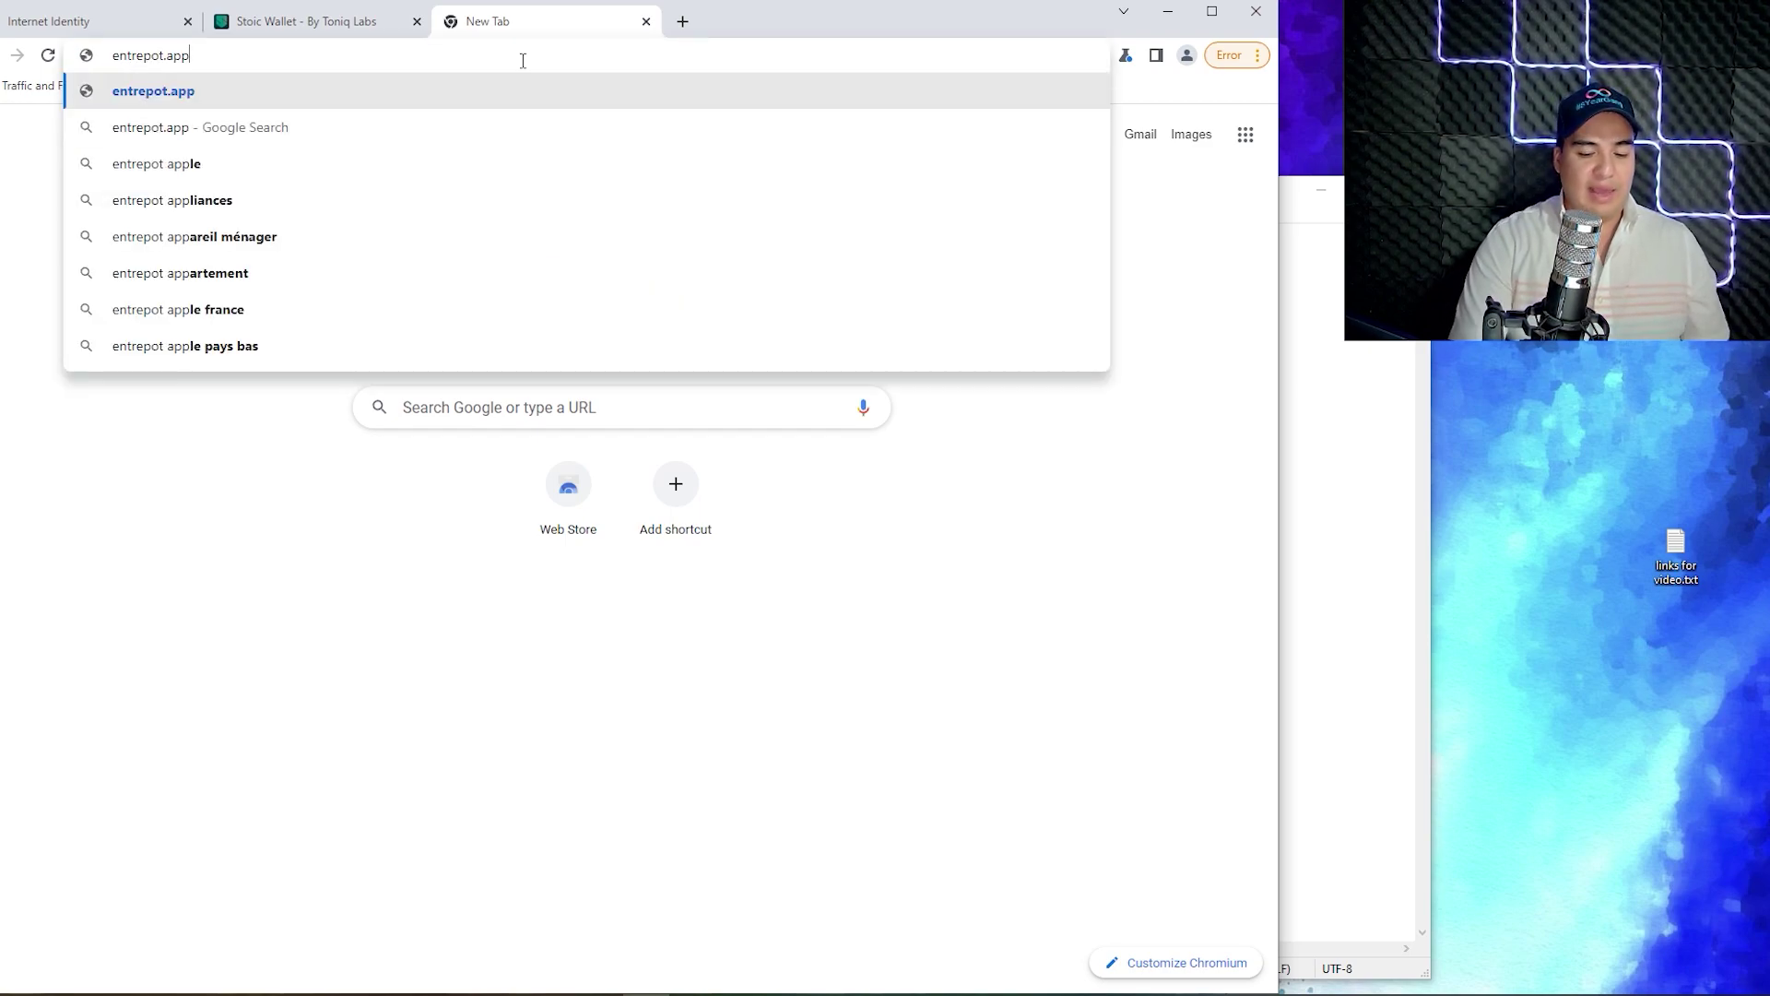
key(Return)
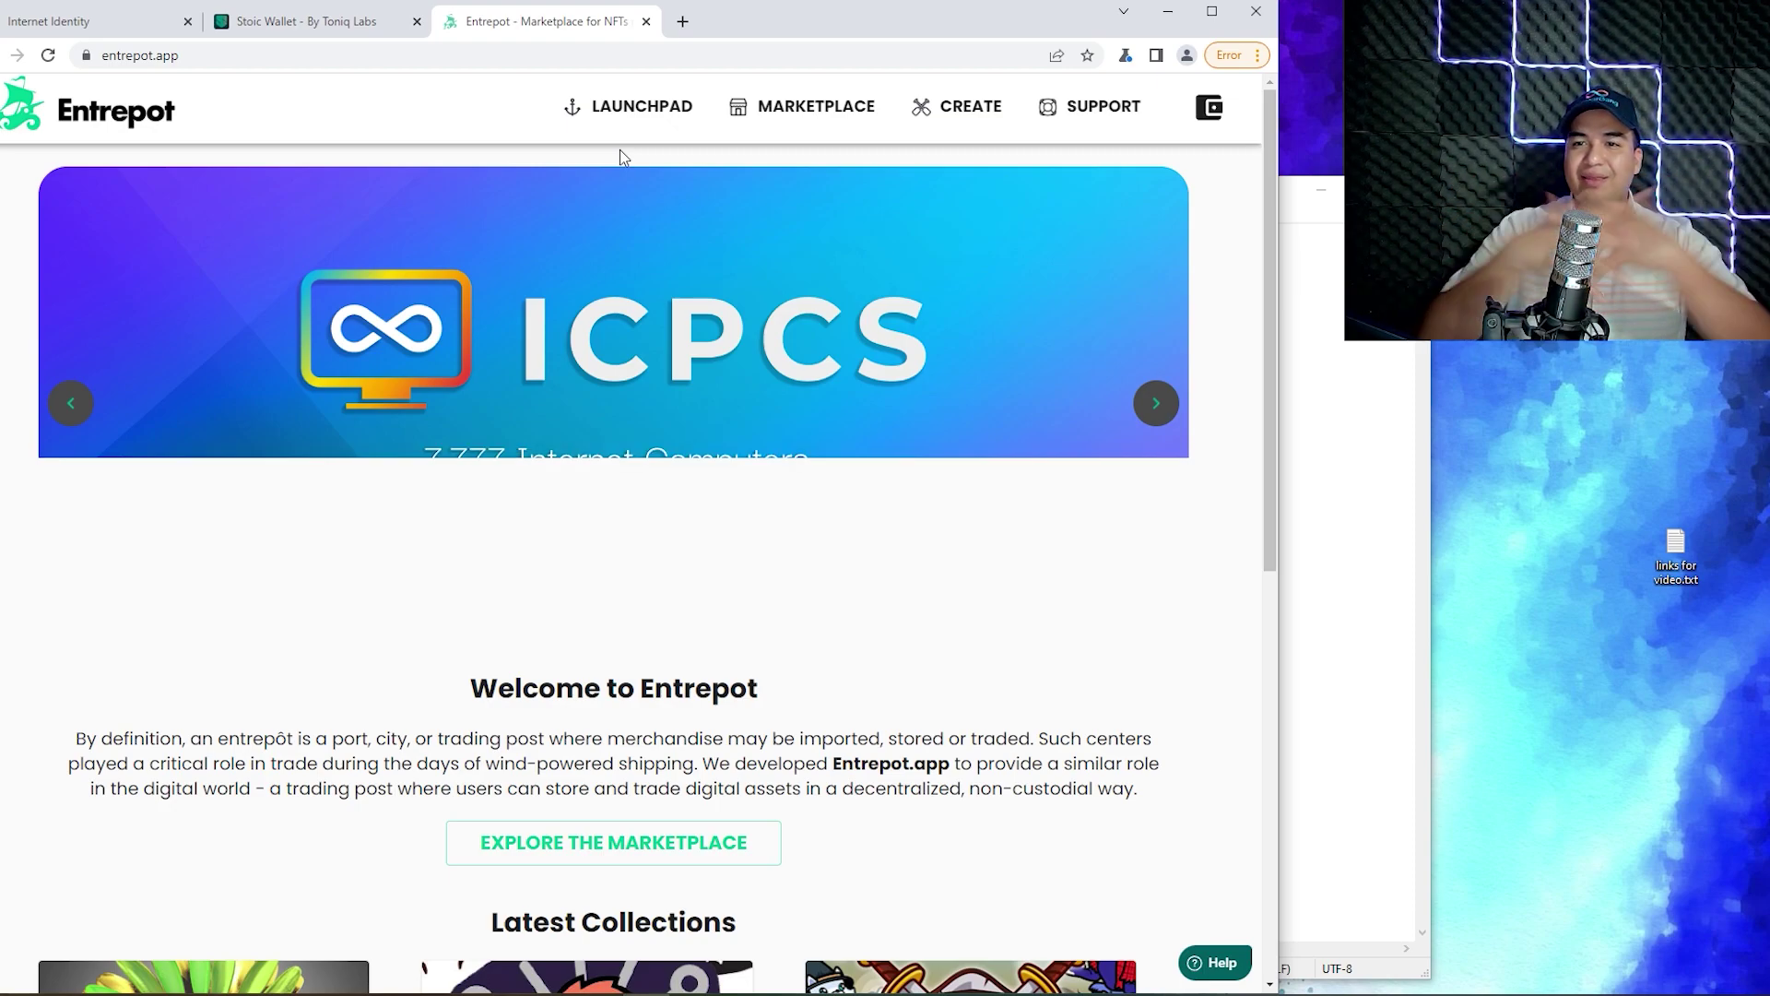
Step: Connect a wallet to the Entrepot marketplace, choosing StoicWallet as the provider
click(1209, 107)
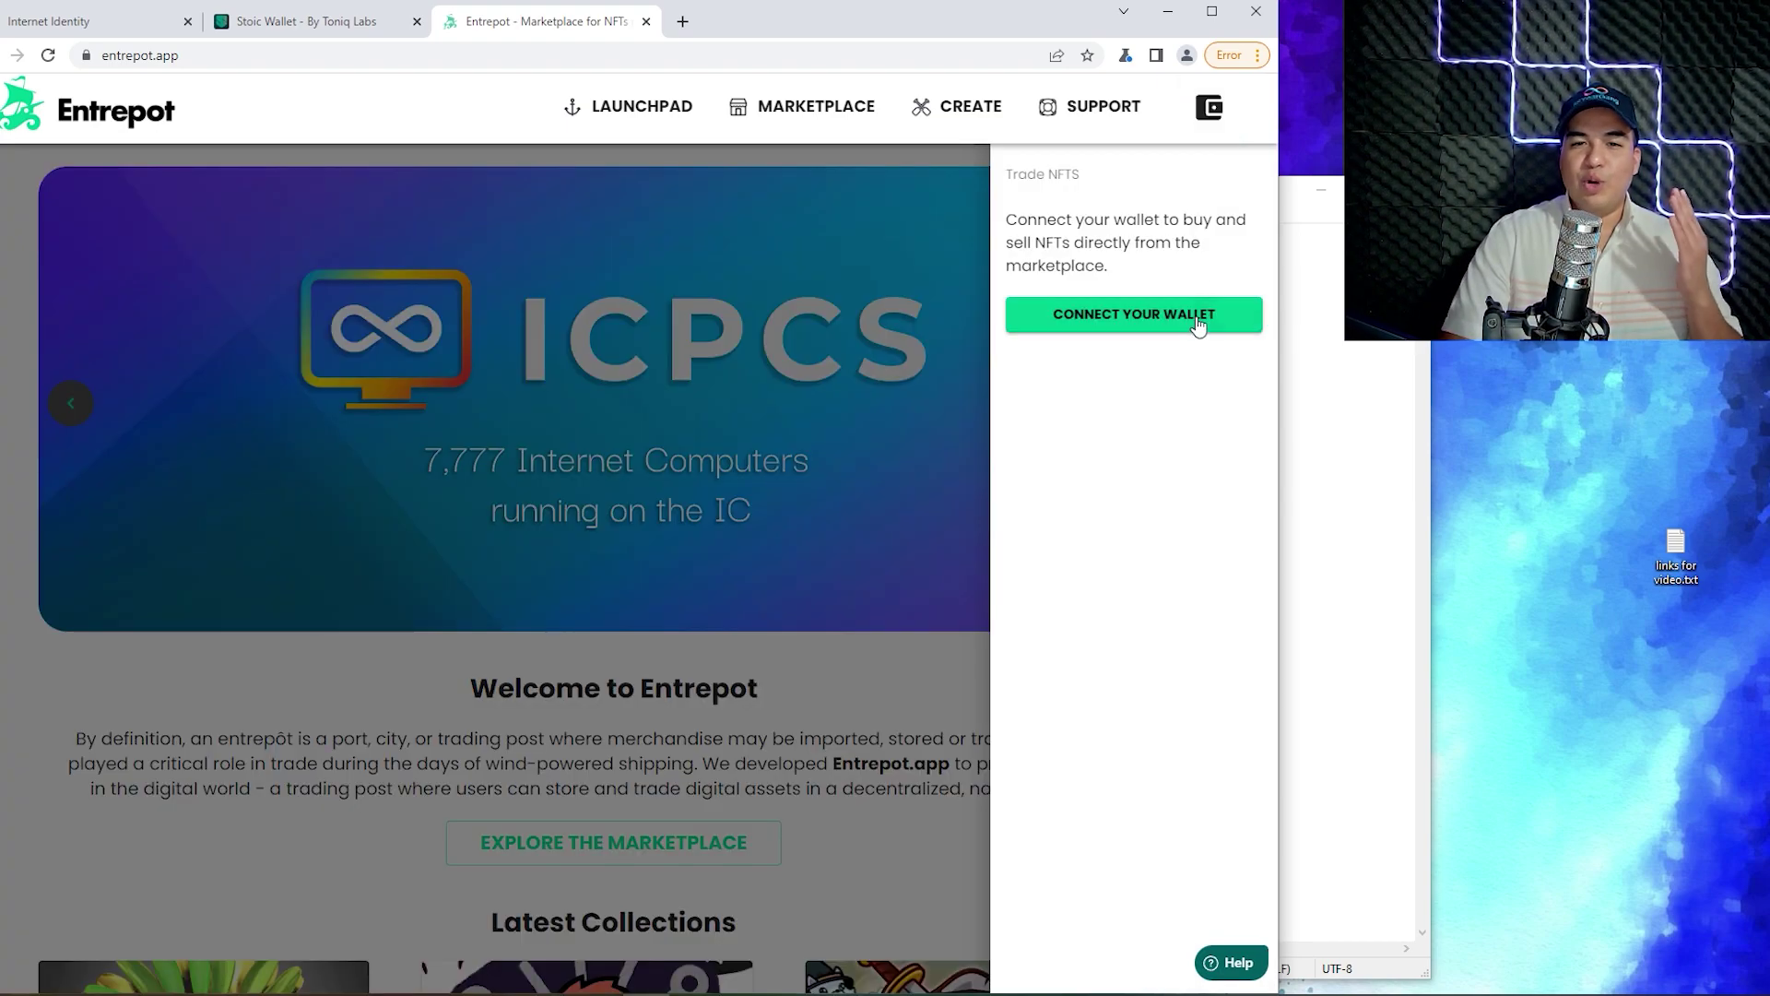
click(1190, 315)
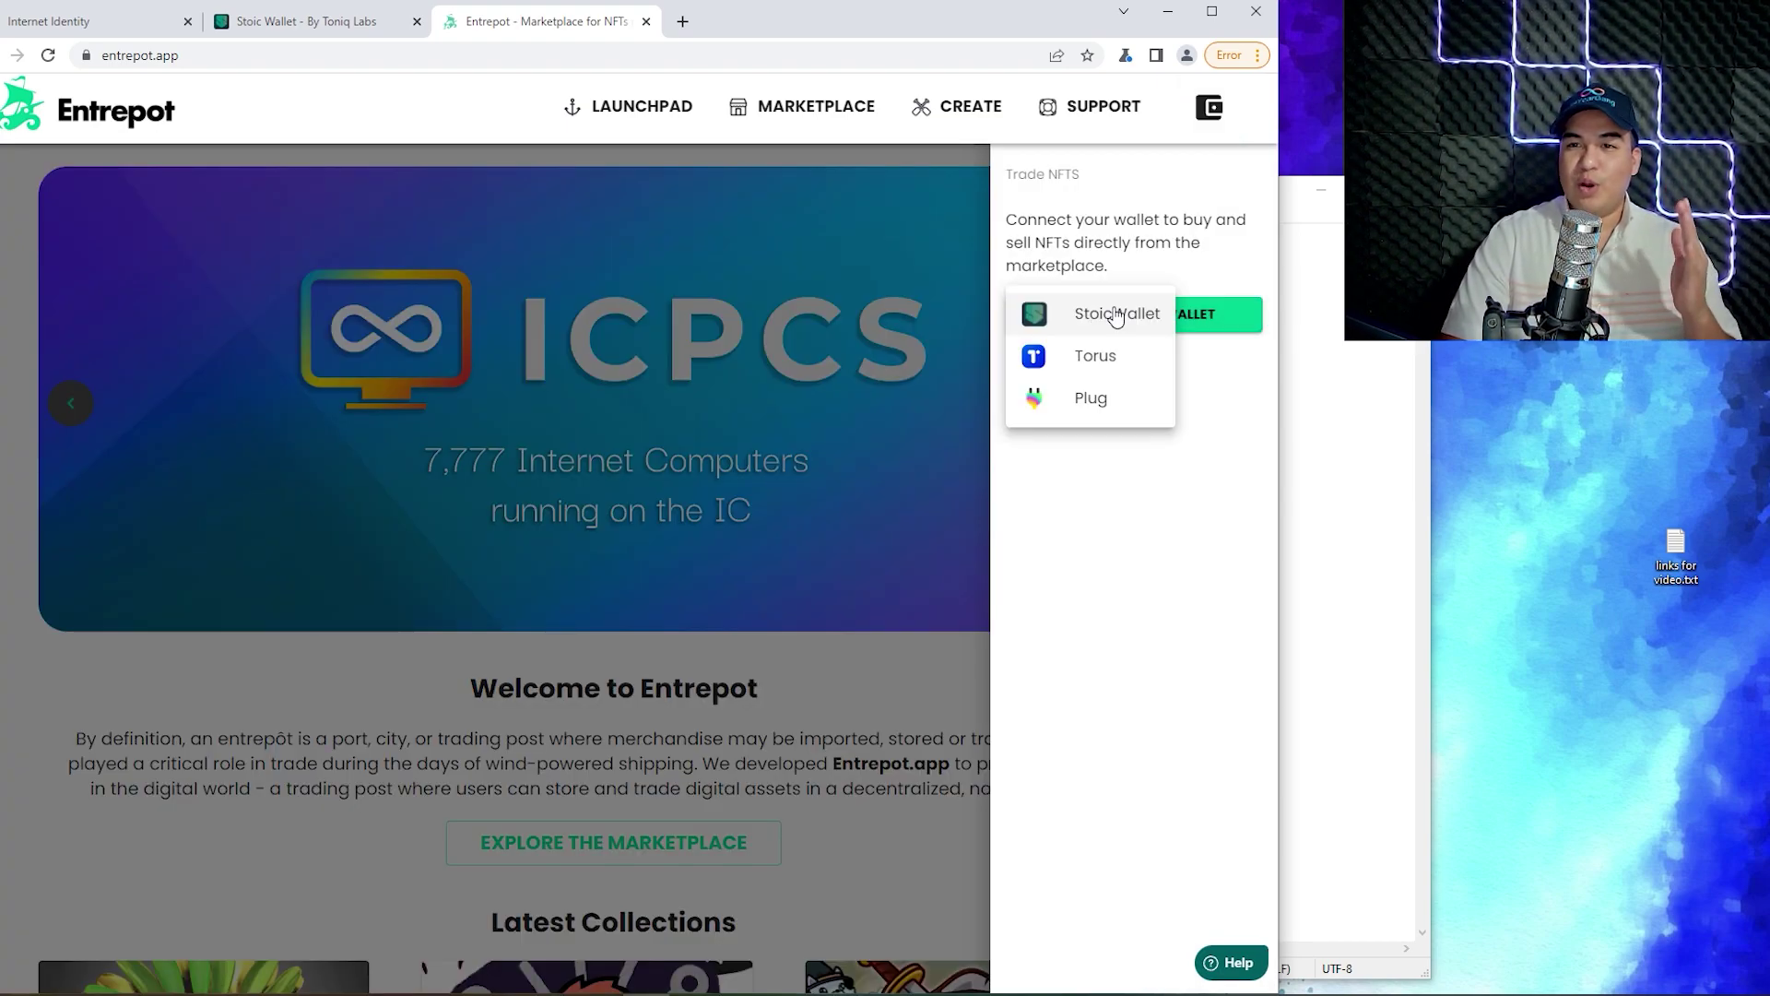
click(1169, 310)
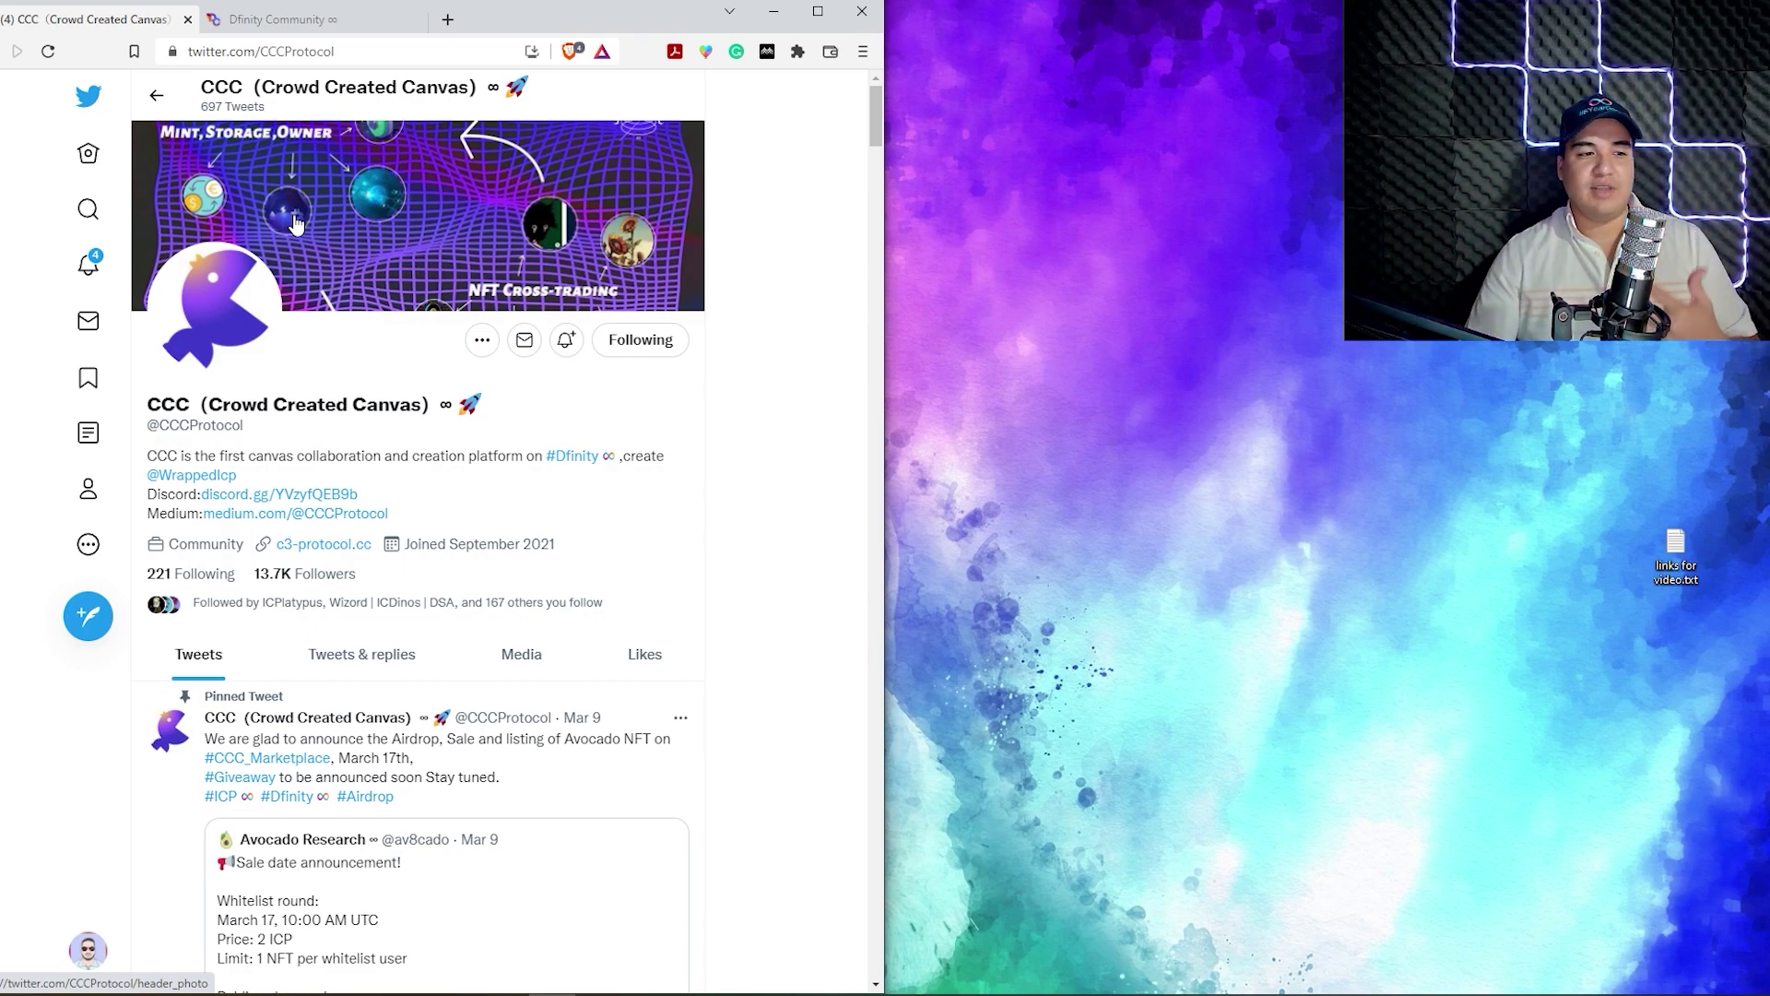
Step: Open the c3-protocol.cc website from the CCC Twitter profile and look through its marketplace's NFT collections
scroll(434, 466, down, 1)
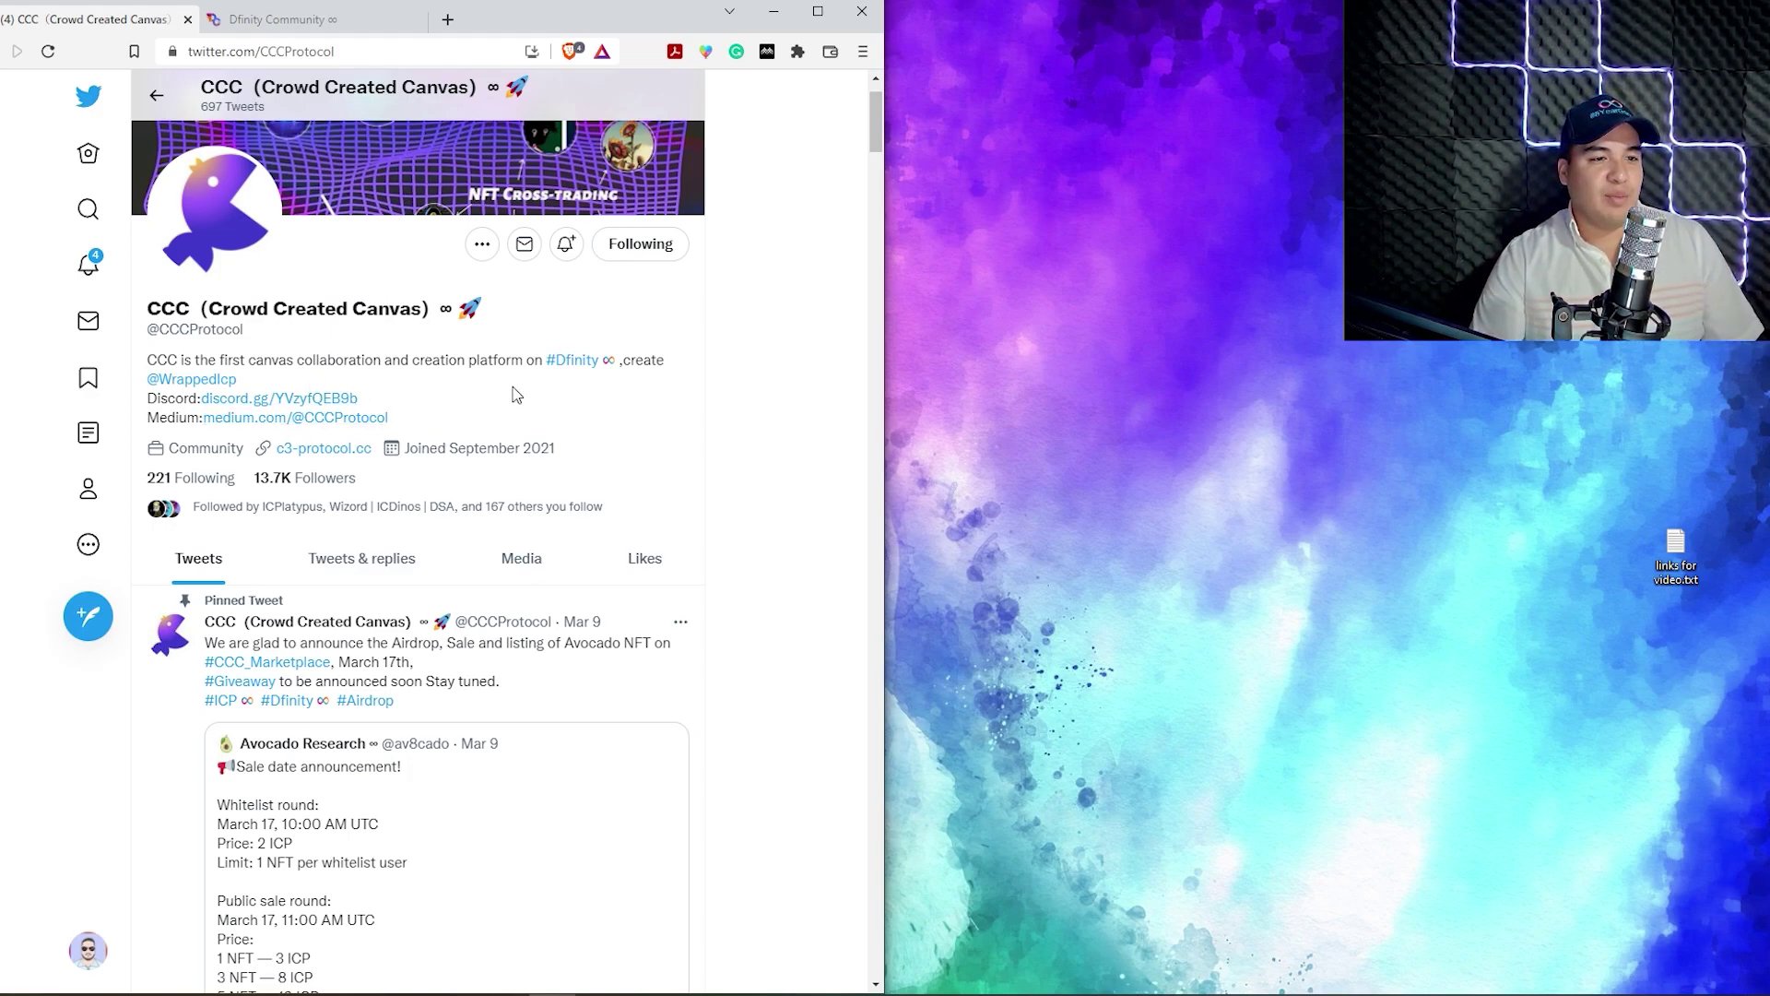
click(341, 452)
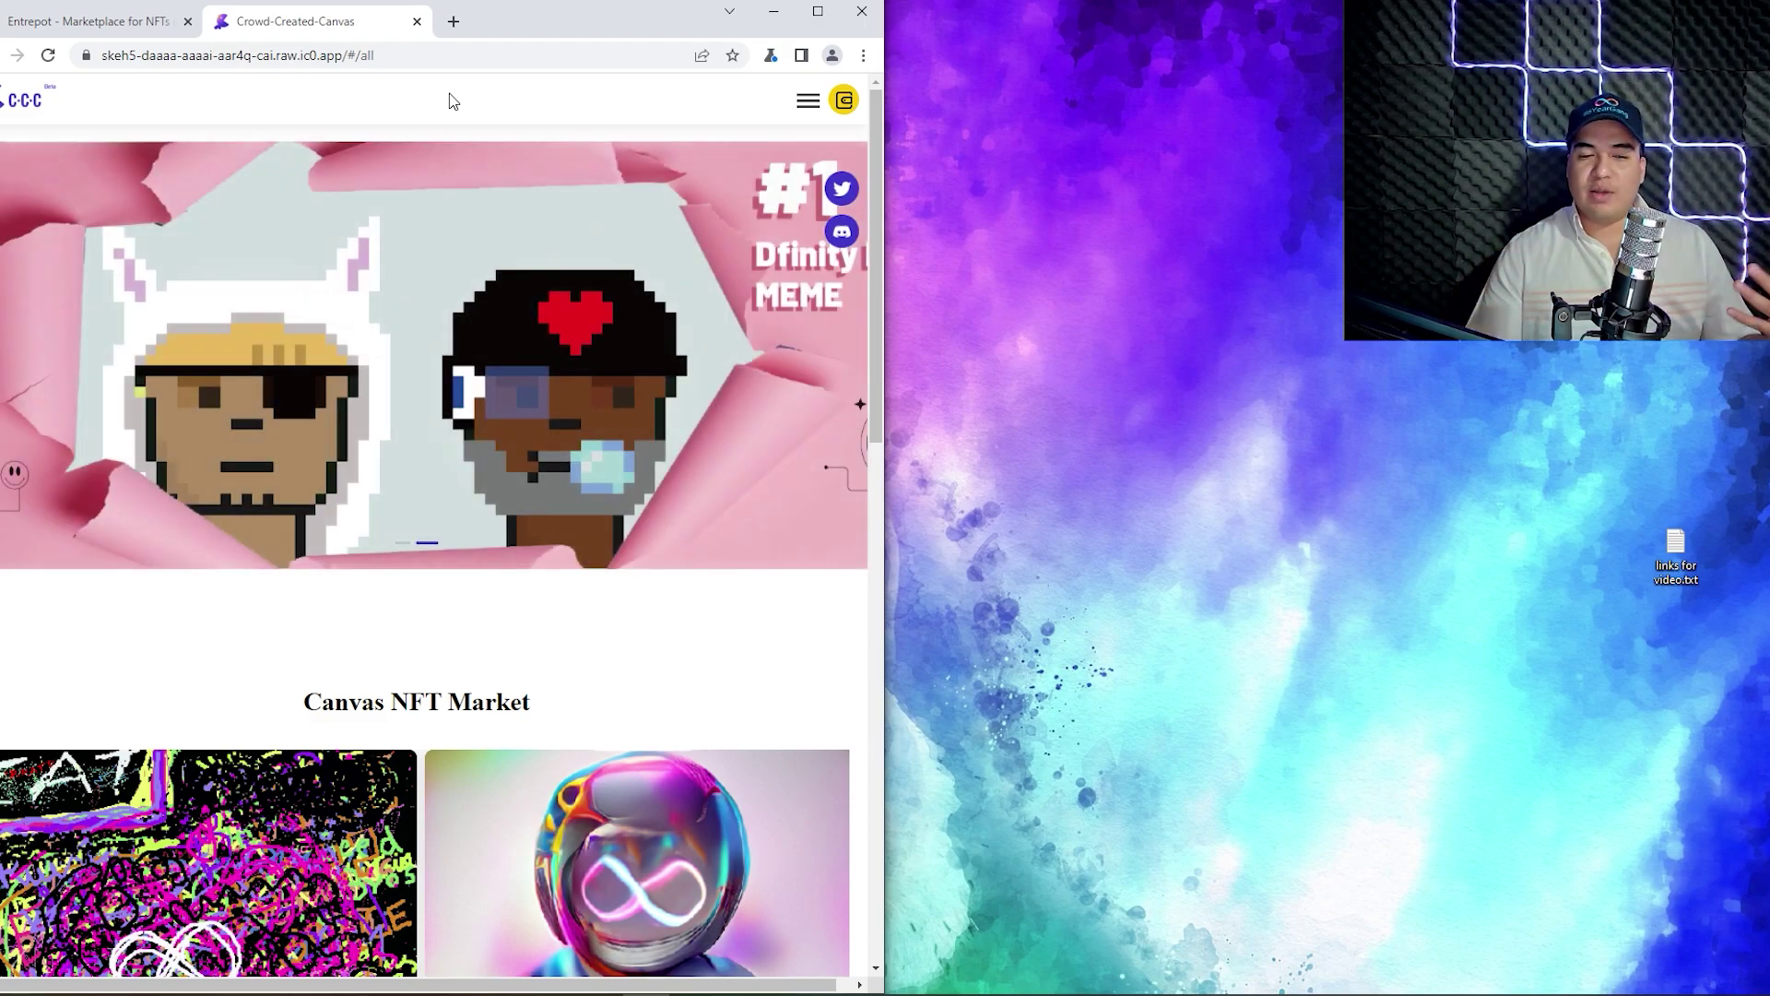
click(810, 103)
click(47, 192)
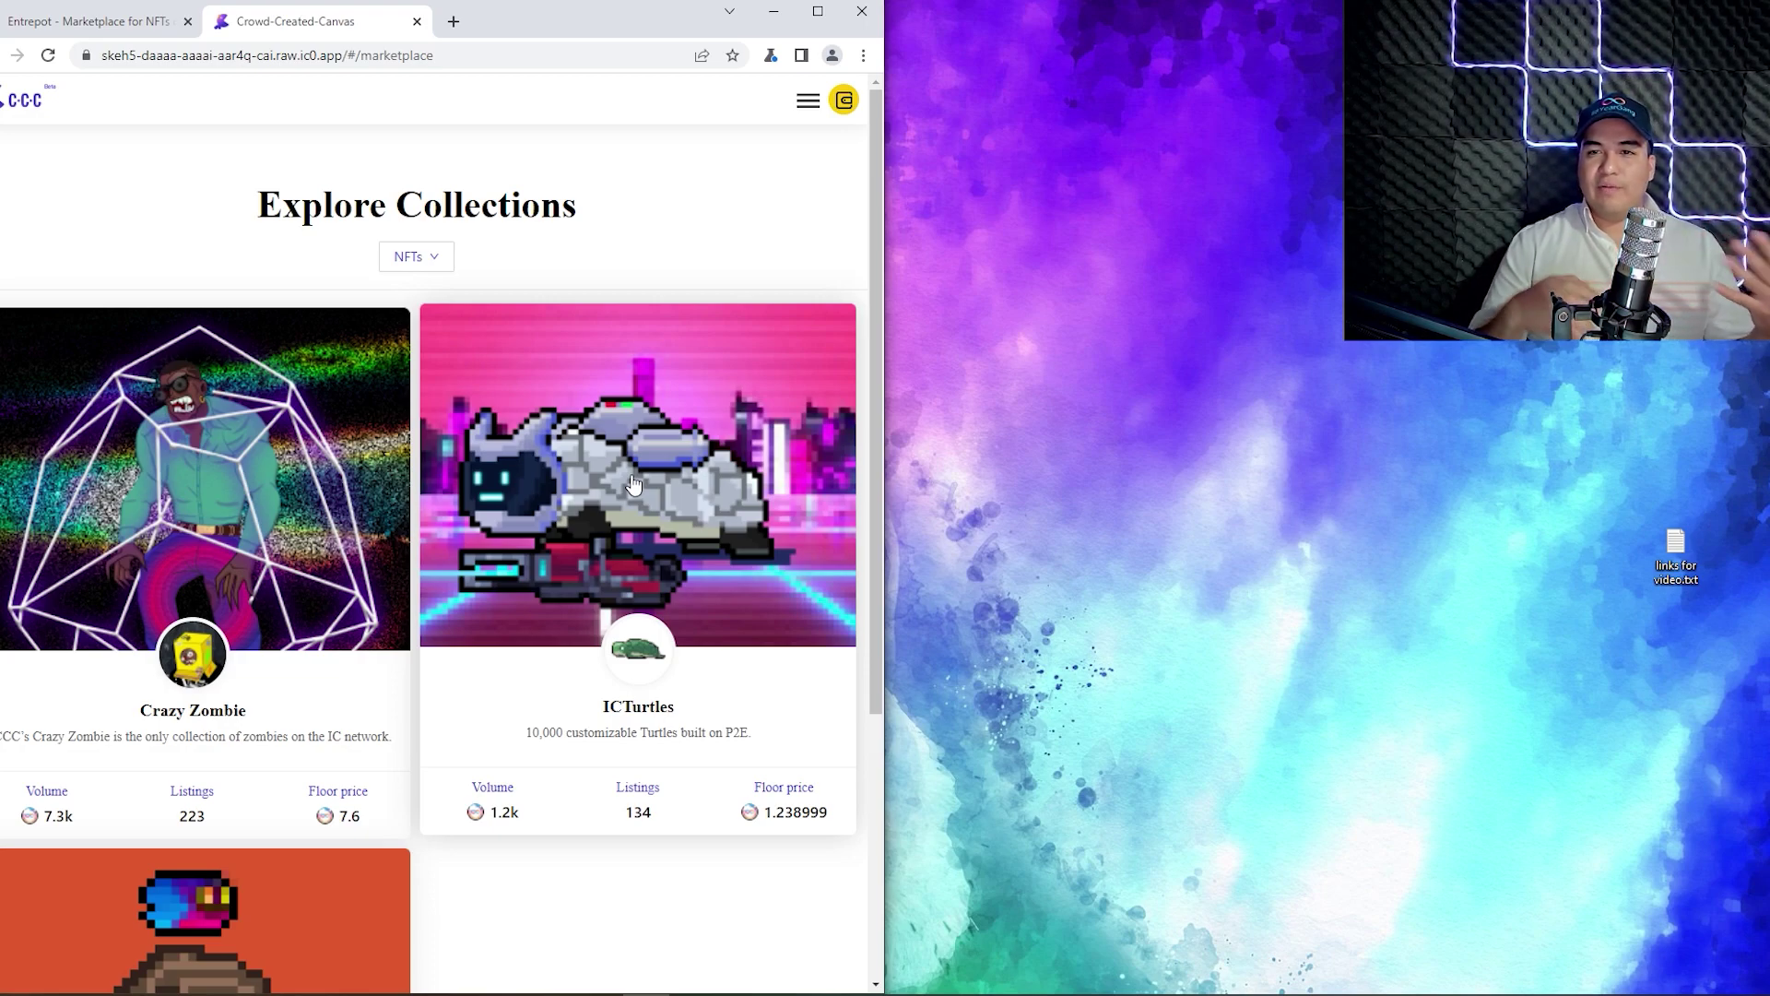
scroll(553, 551, down, 4)
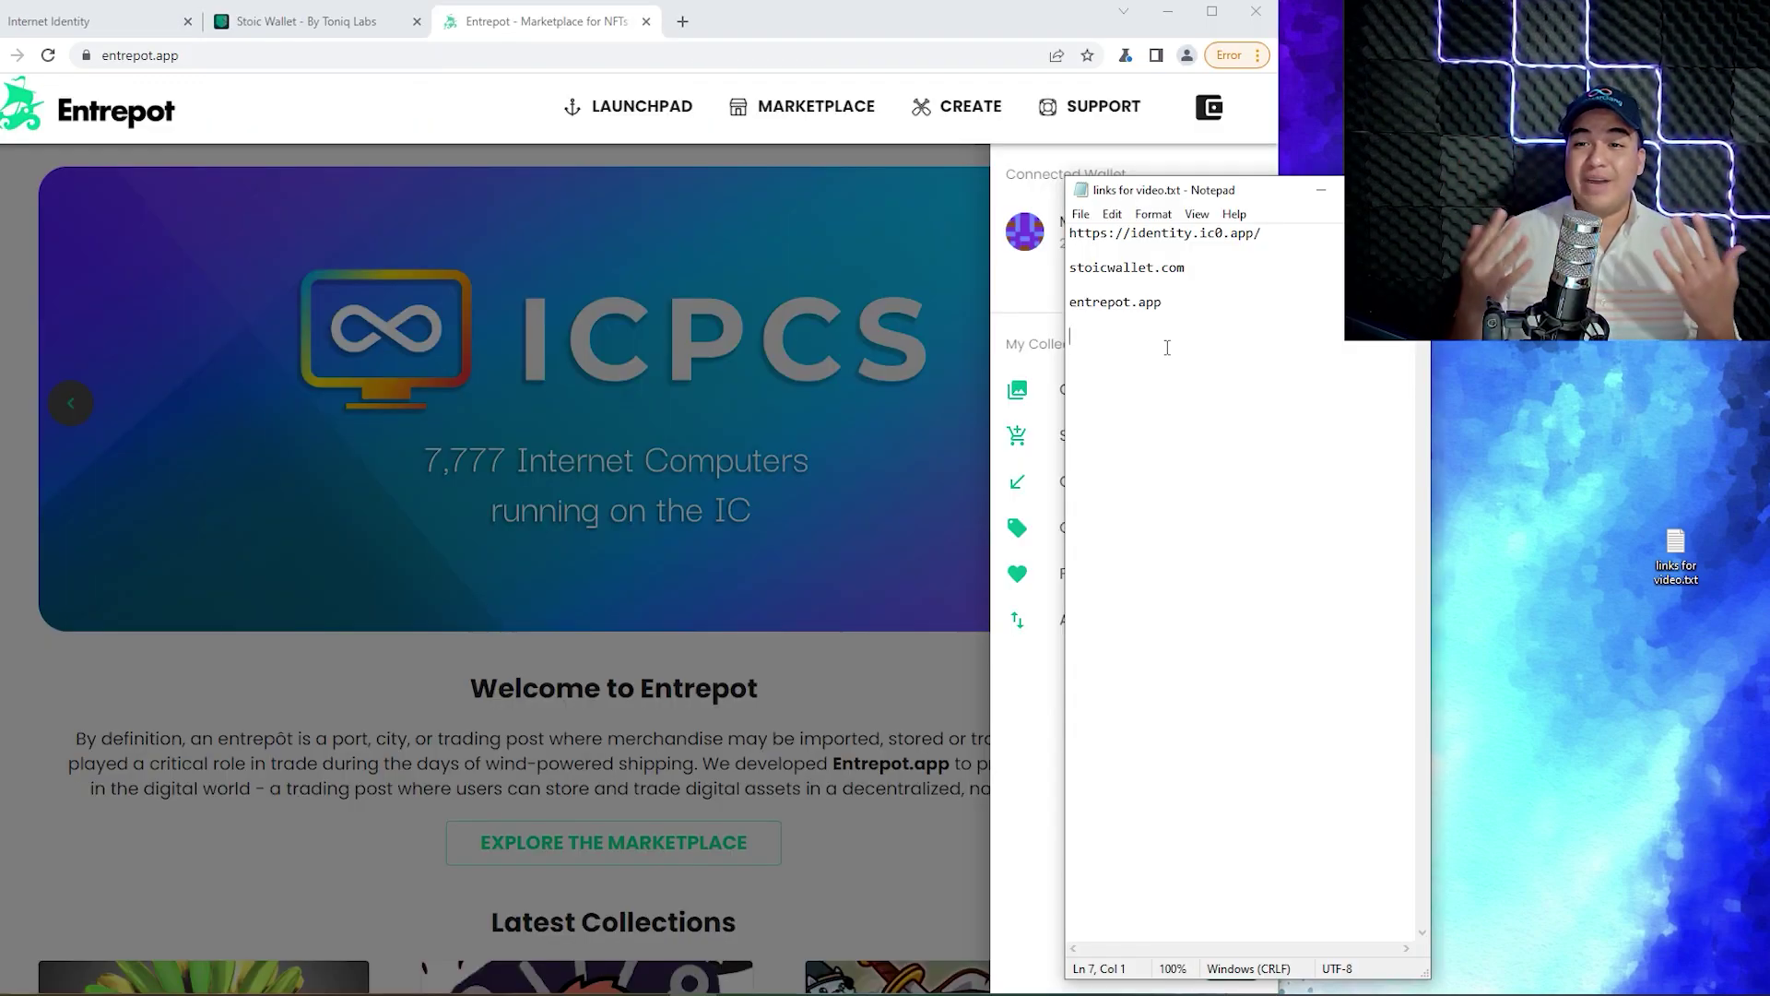
Step: Add the line "FUNDING YOUR WALLET" below entrepot.app in the links text file and highlight it
text(FUNDI)
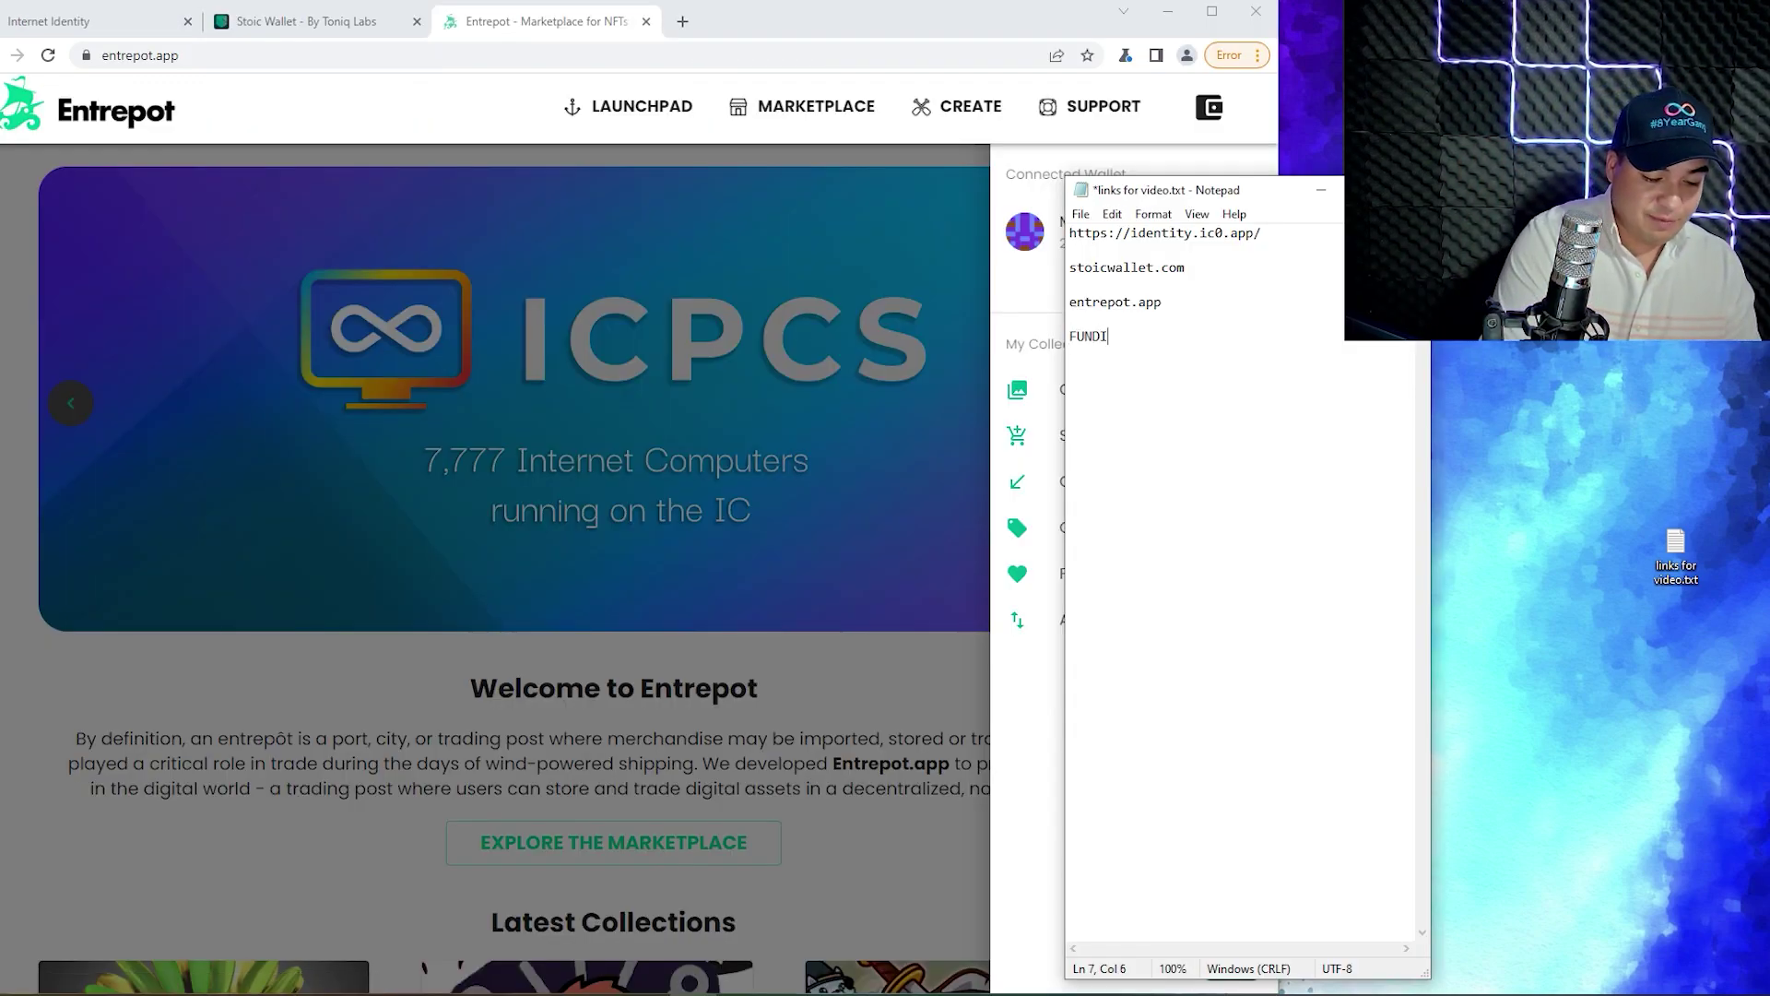
text(NG YOUR WALLET)
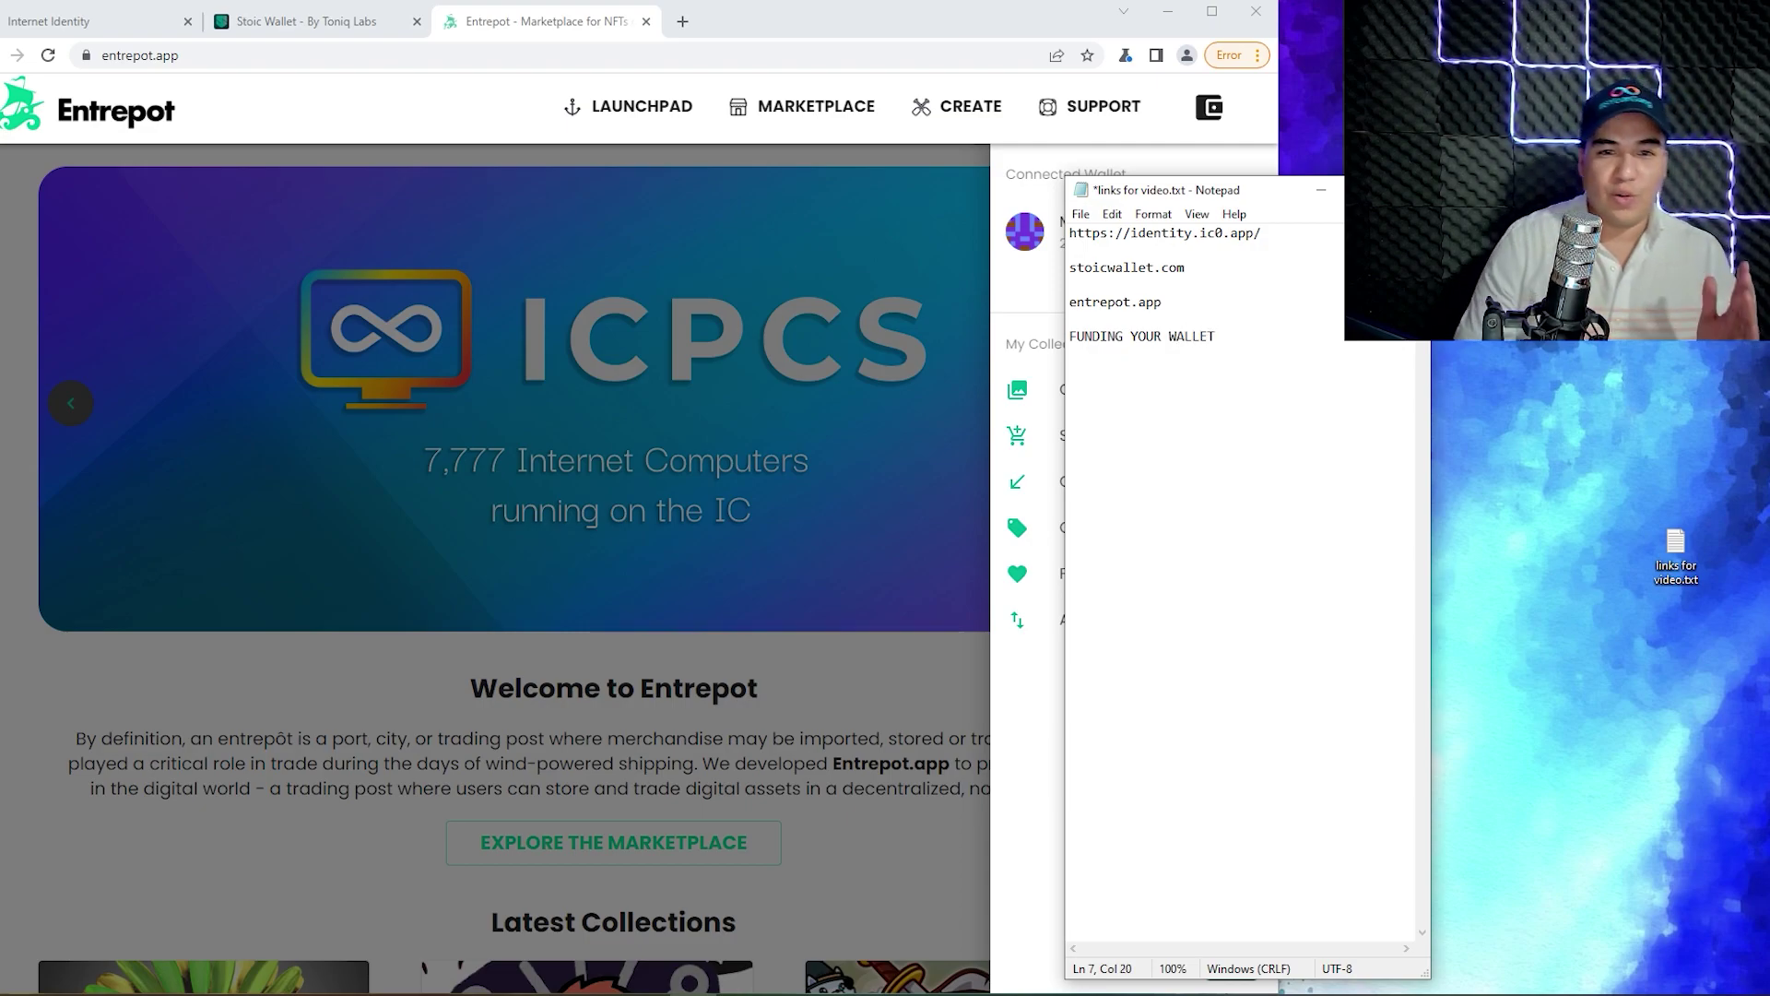
drag(1237, 337, 1070, 339)
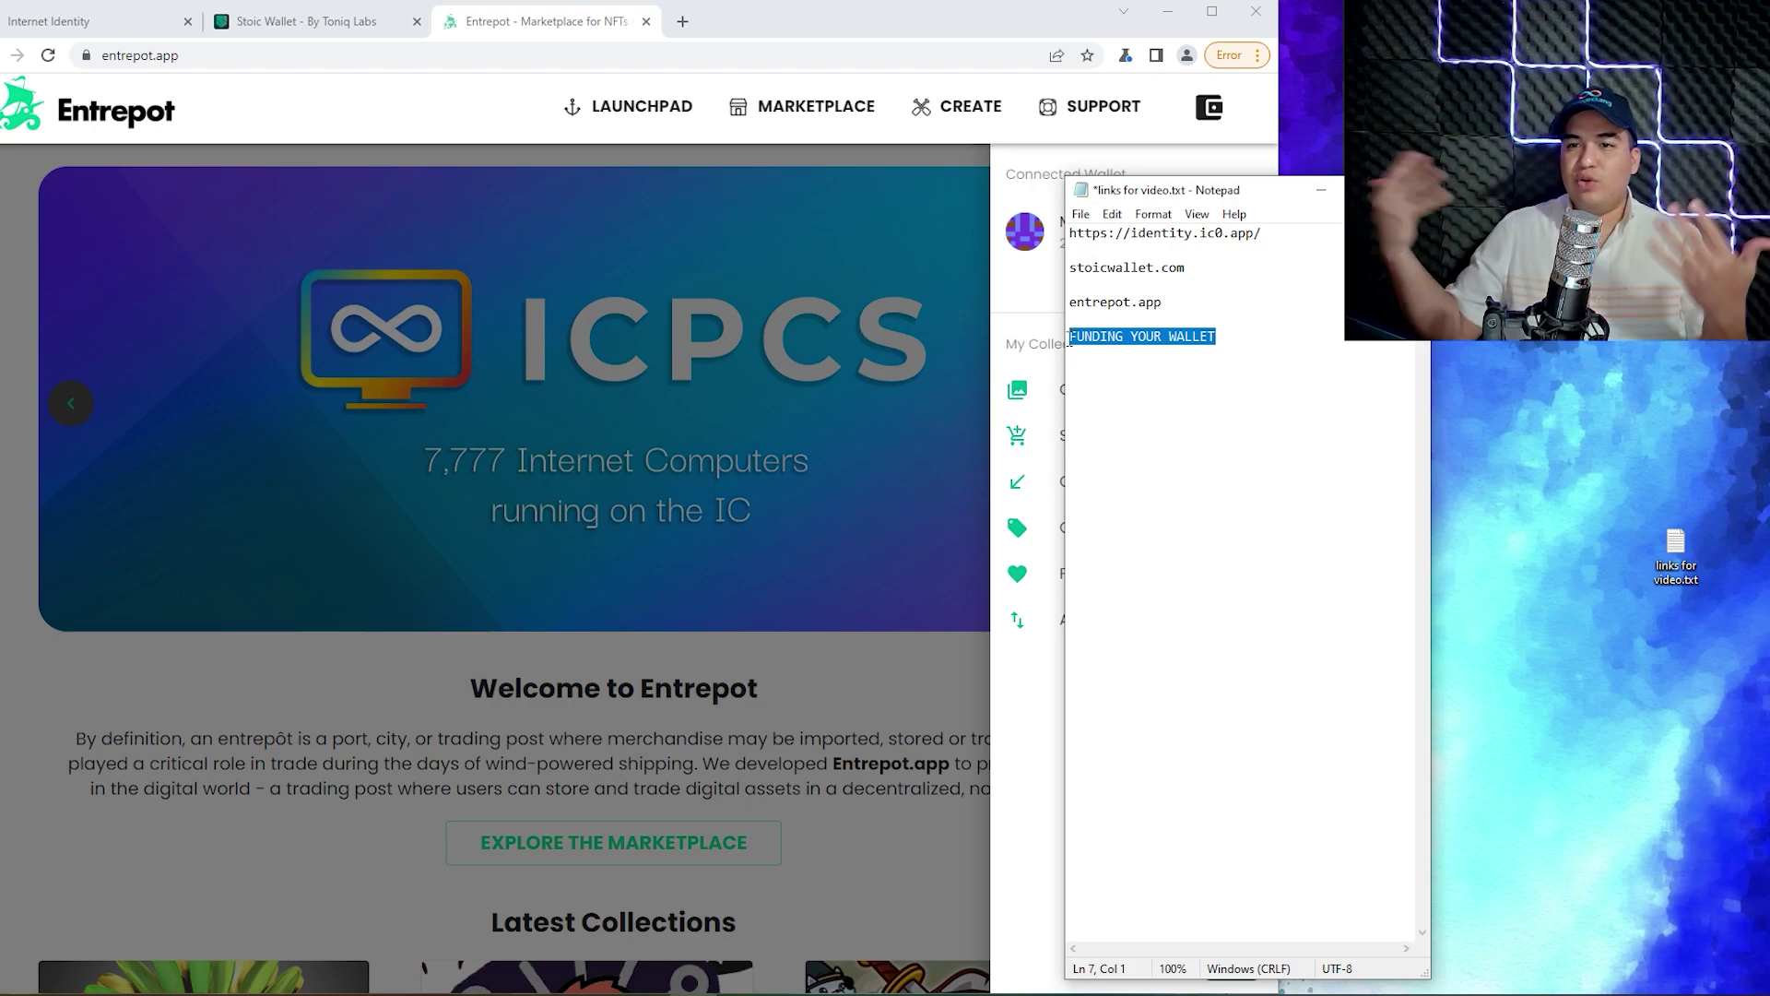
Step: Copy the Main account's address in Stoic Wallet, and highlight the address and the Principal ID to distinguish them
click(337, 21)
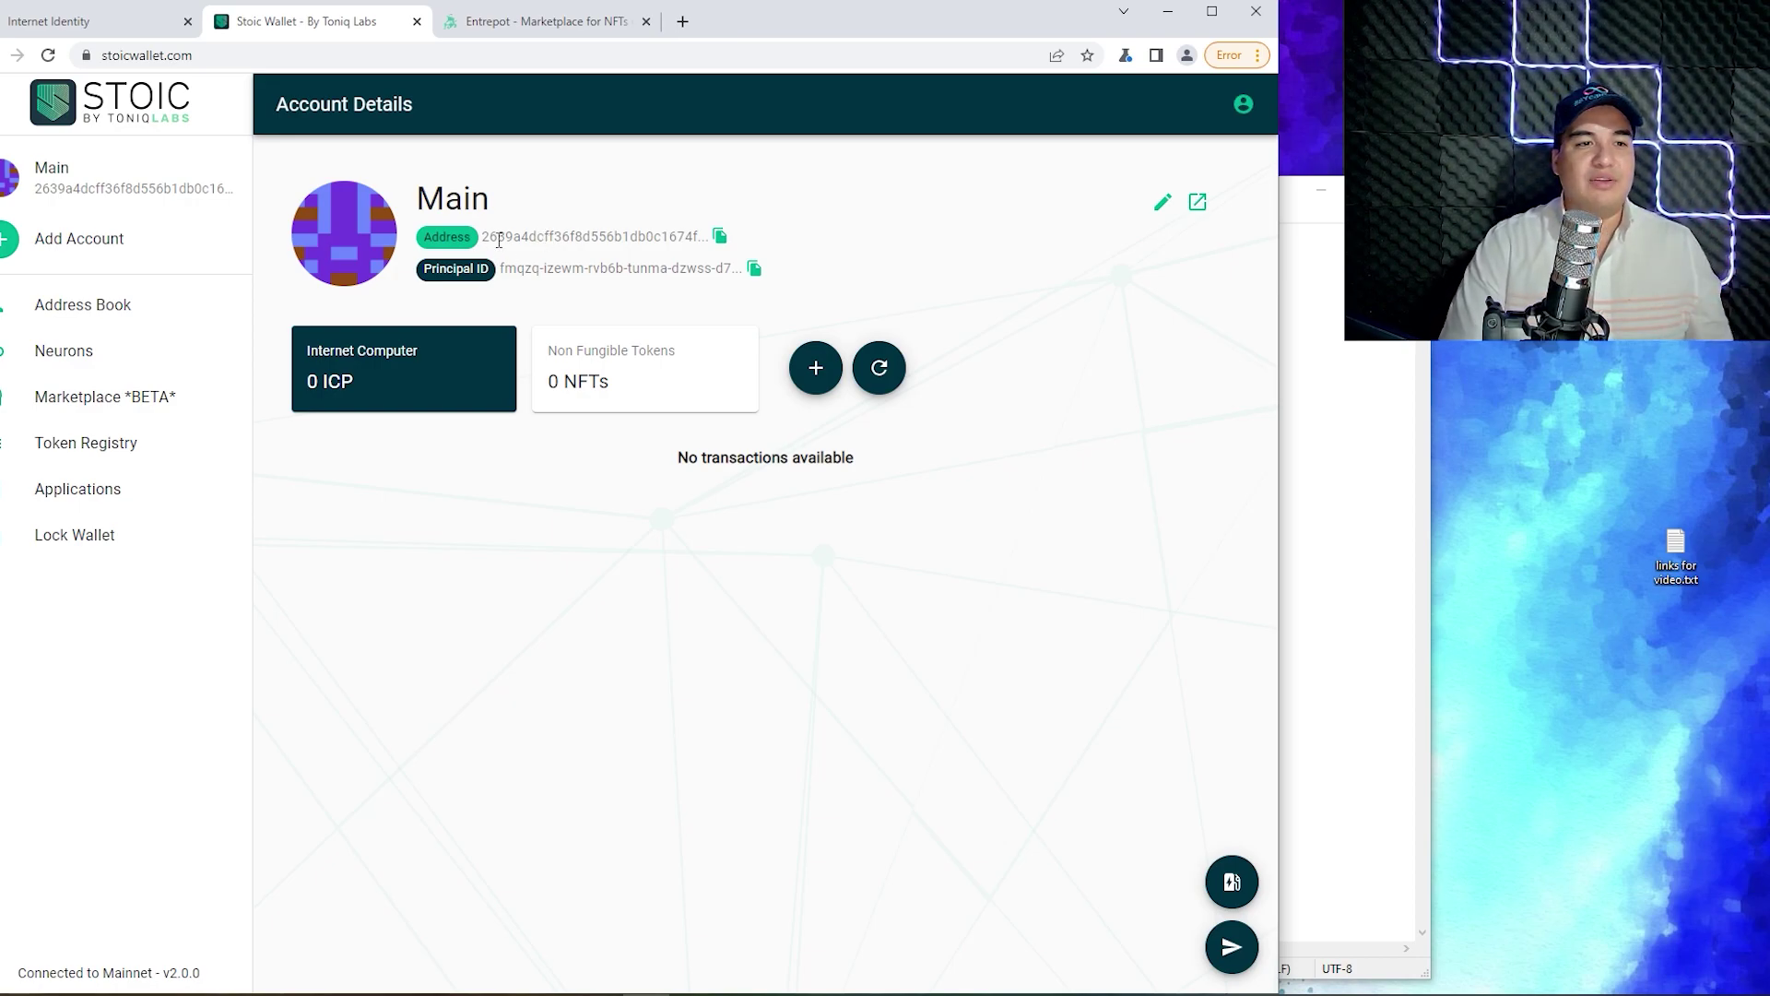
drag(484, 237, 712, 236)
click(721, 238)
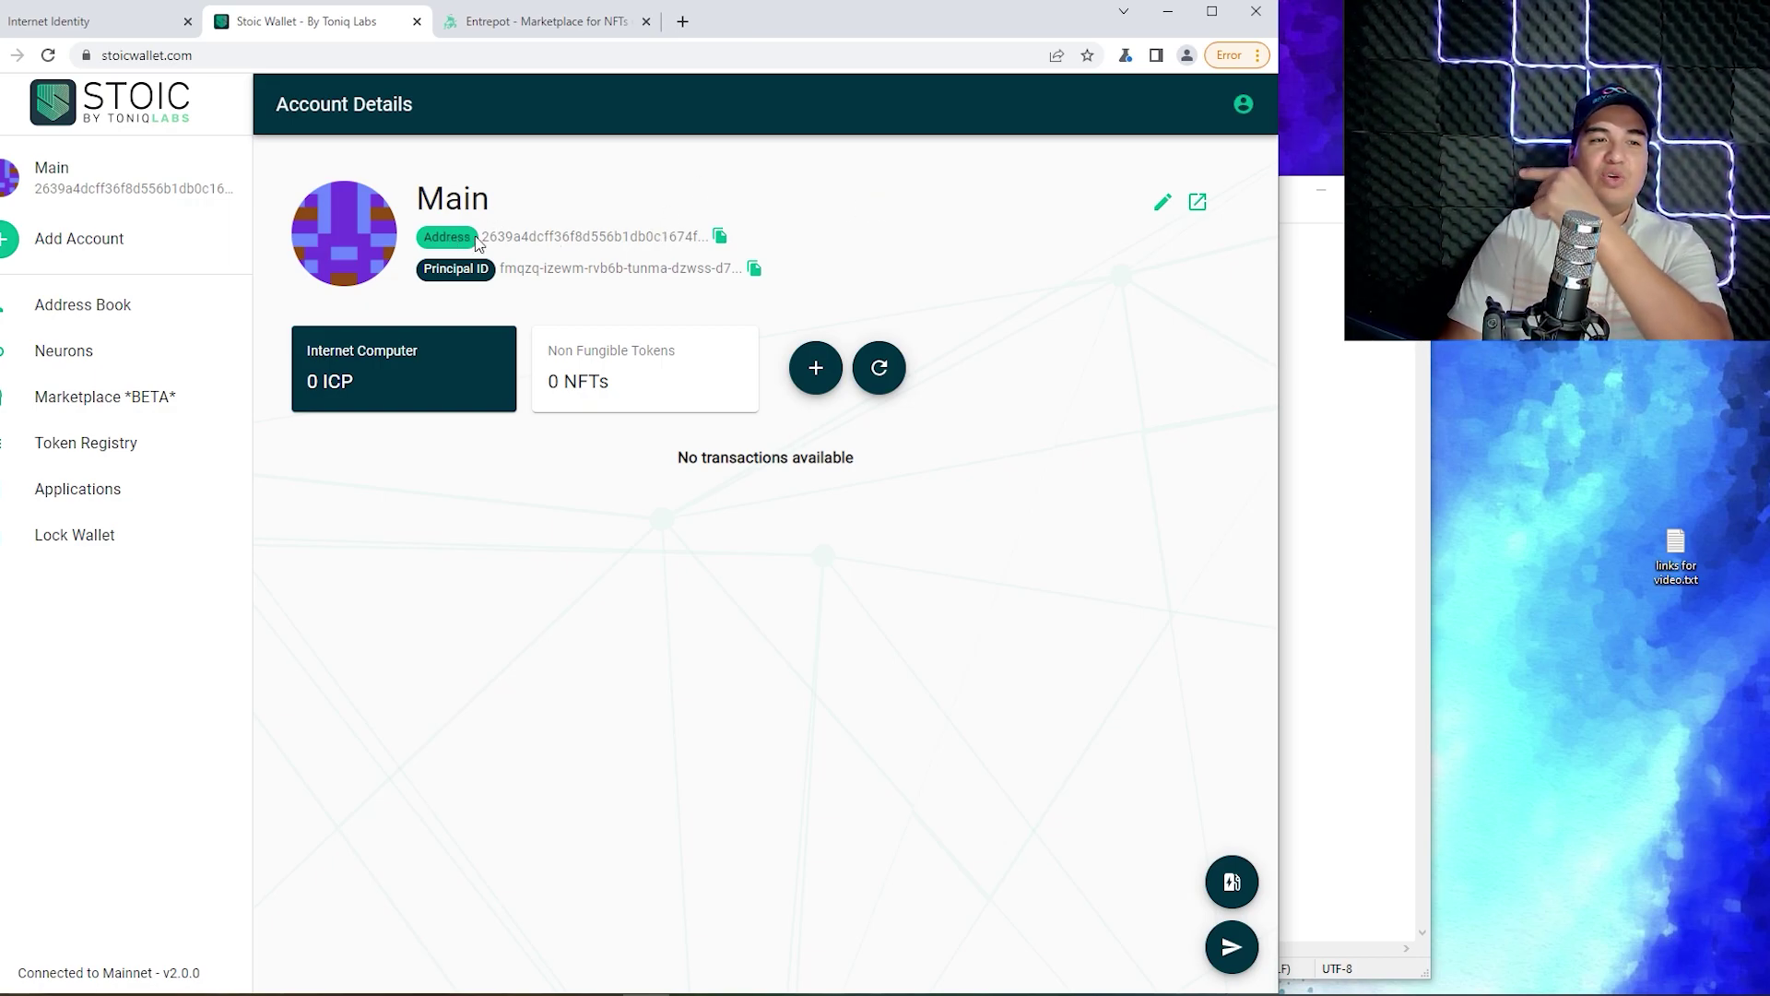
drag(481, 237, 710, 237)
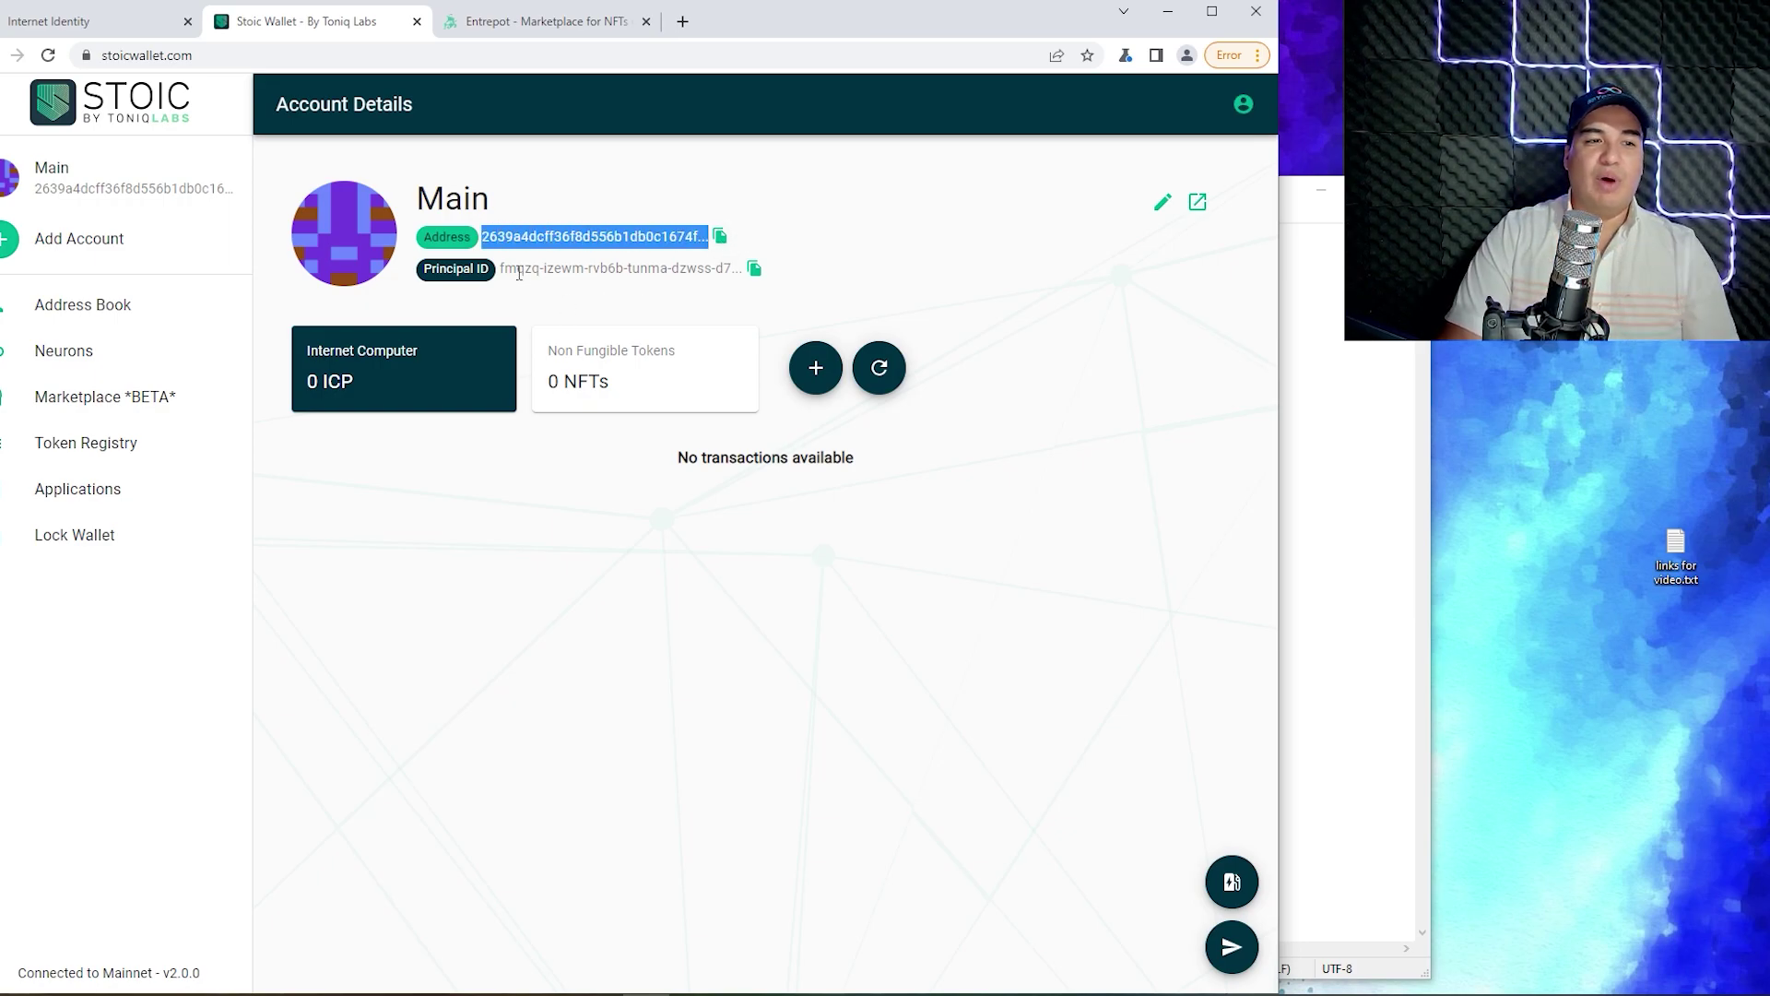
drag(498, 268, 785, 268)
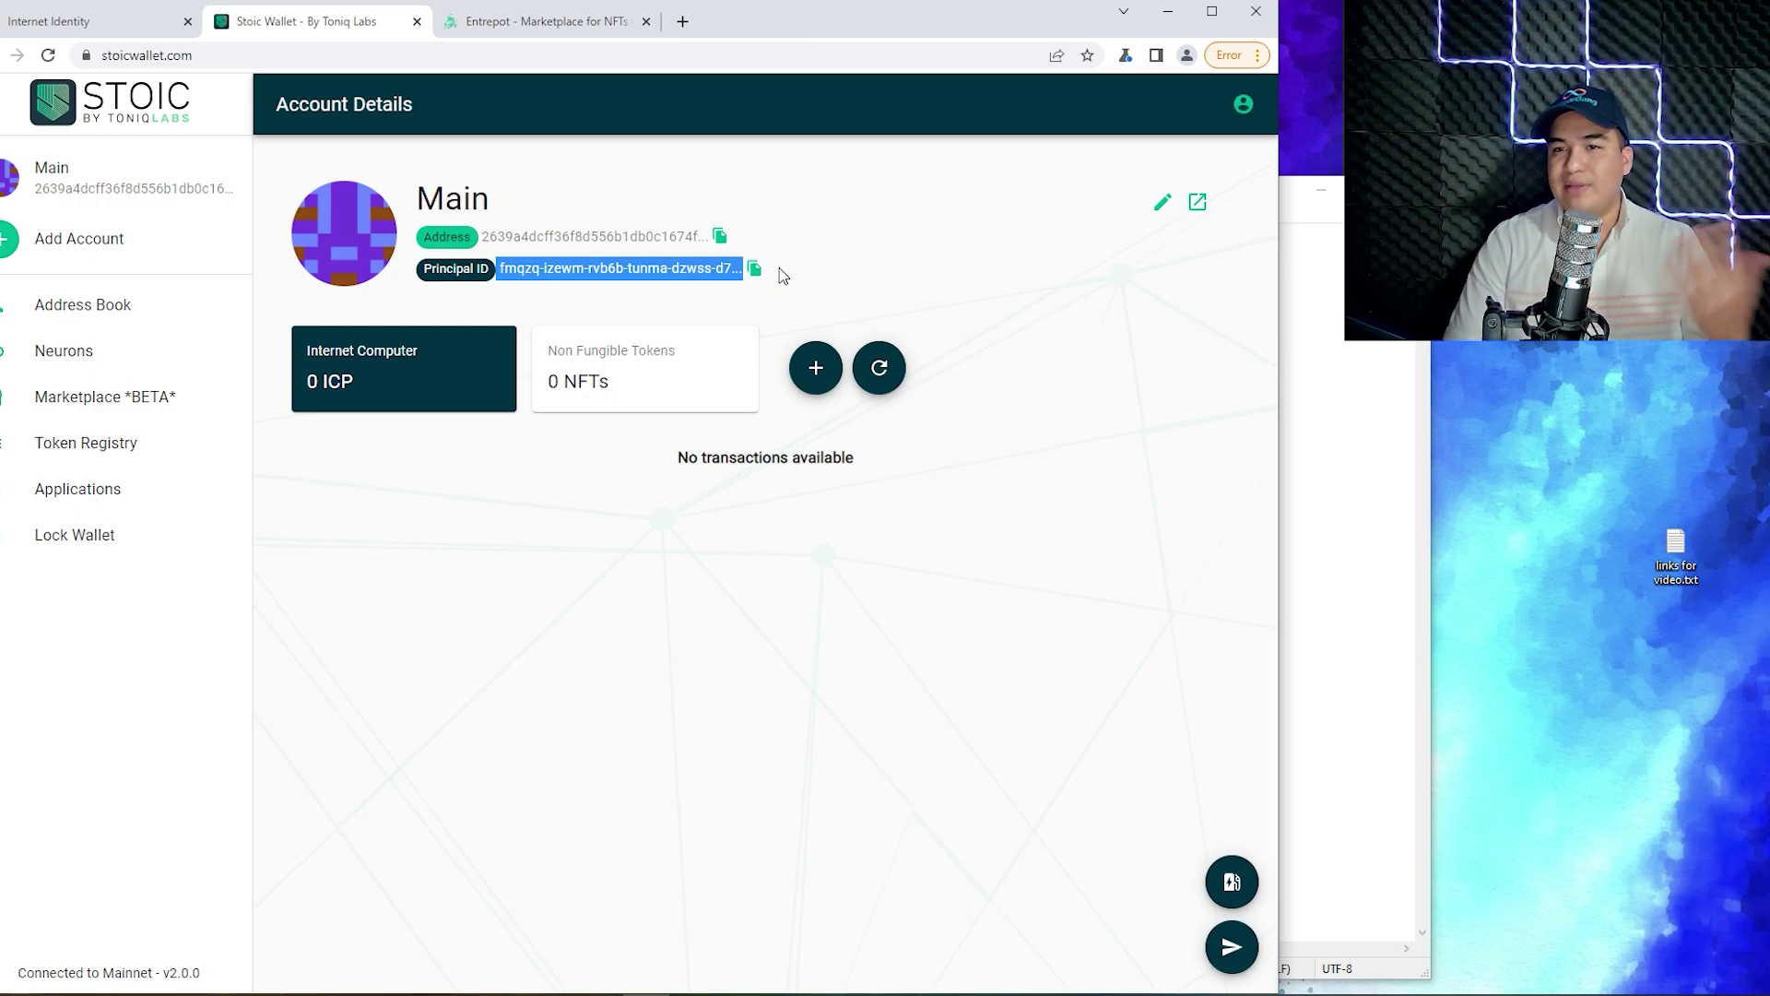
drag(486, 228, 802, 240)
click(811, 241)
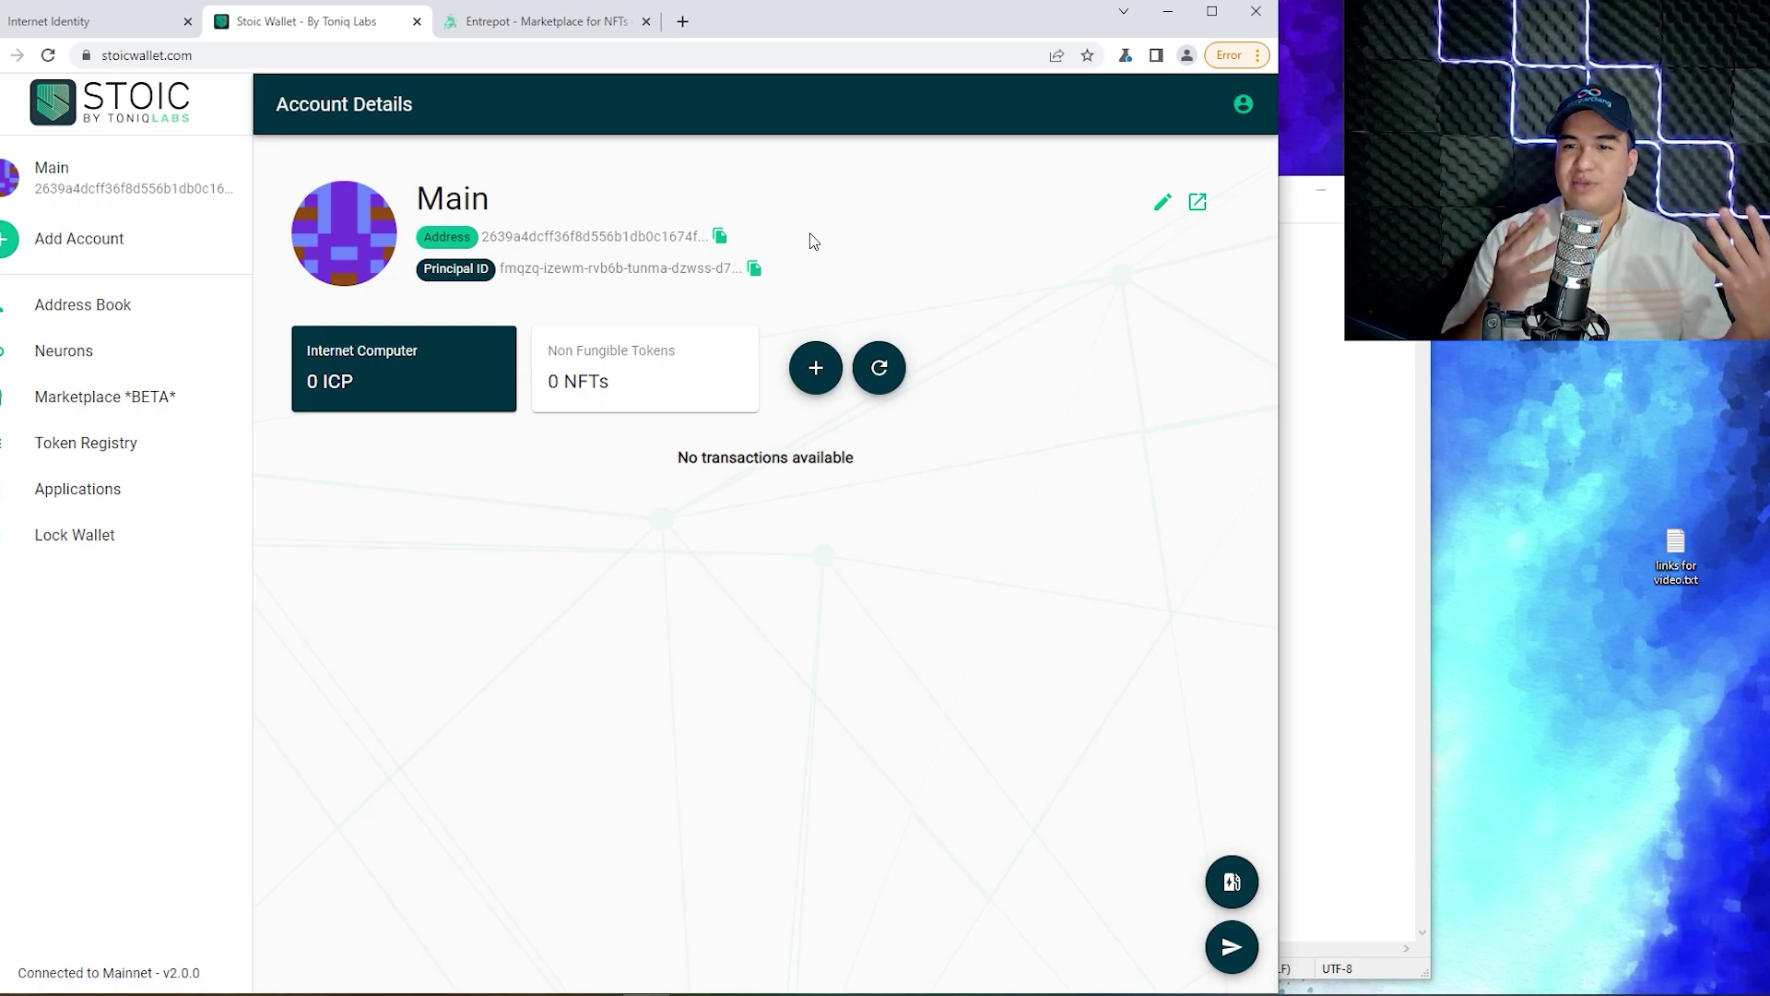
Step: Compare the connected wallet's account and balance on Entrepot with the Main account's address in Stoic Wallet
click(558, 24)
drag(1097, 286, 1199, 293)
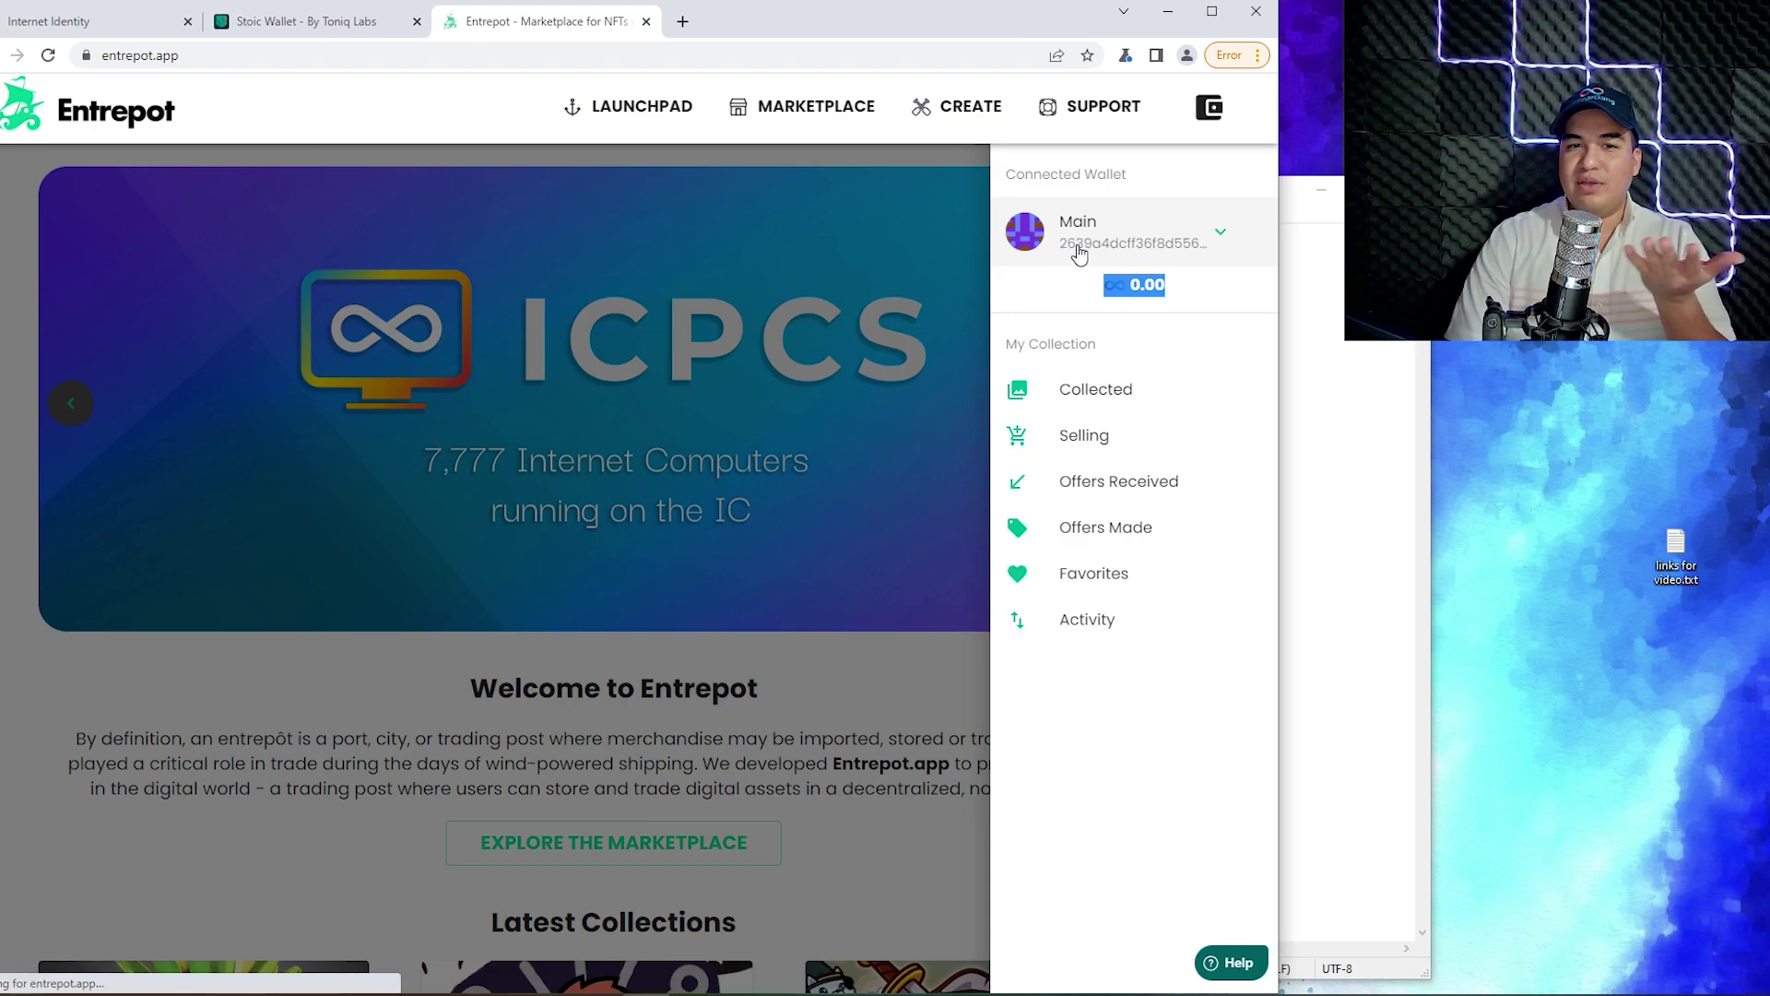
click(309, 21)
drag(481, 237, 697, 269)
click(604, 22)
drag(1025, 173, 1189, 268)
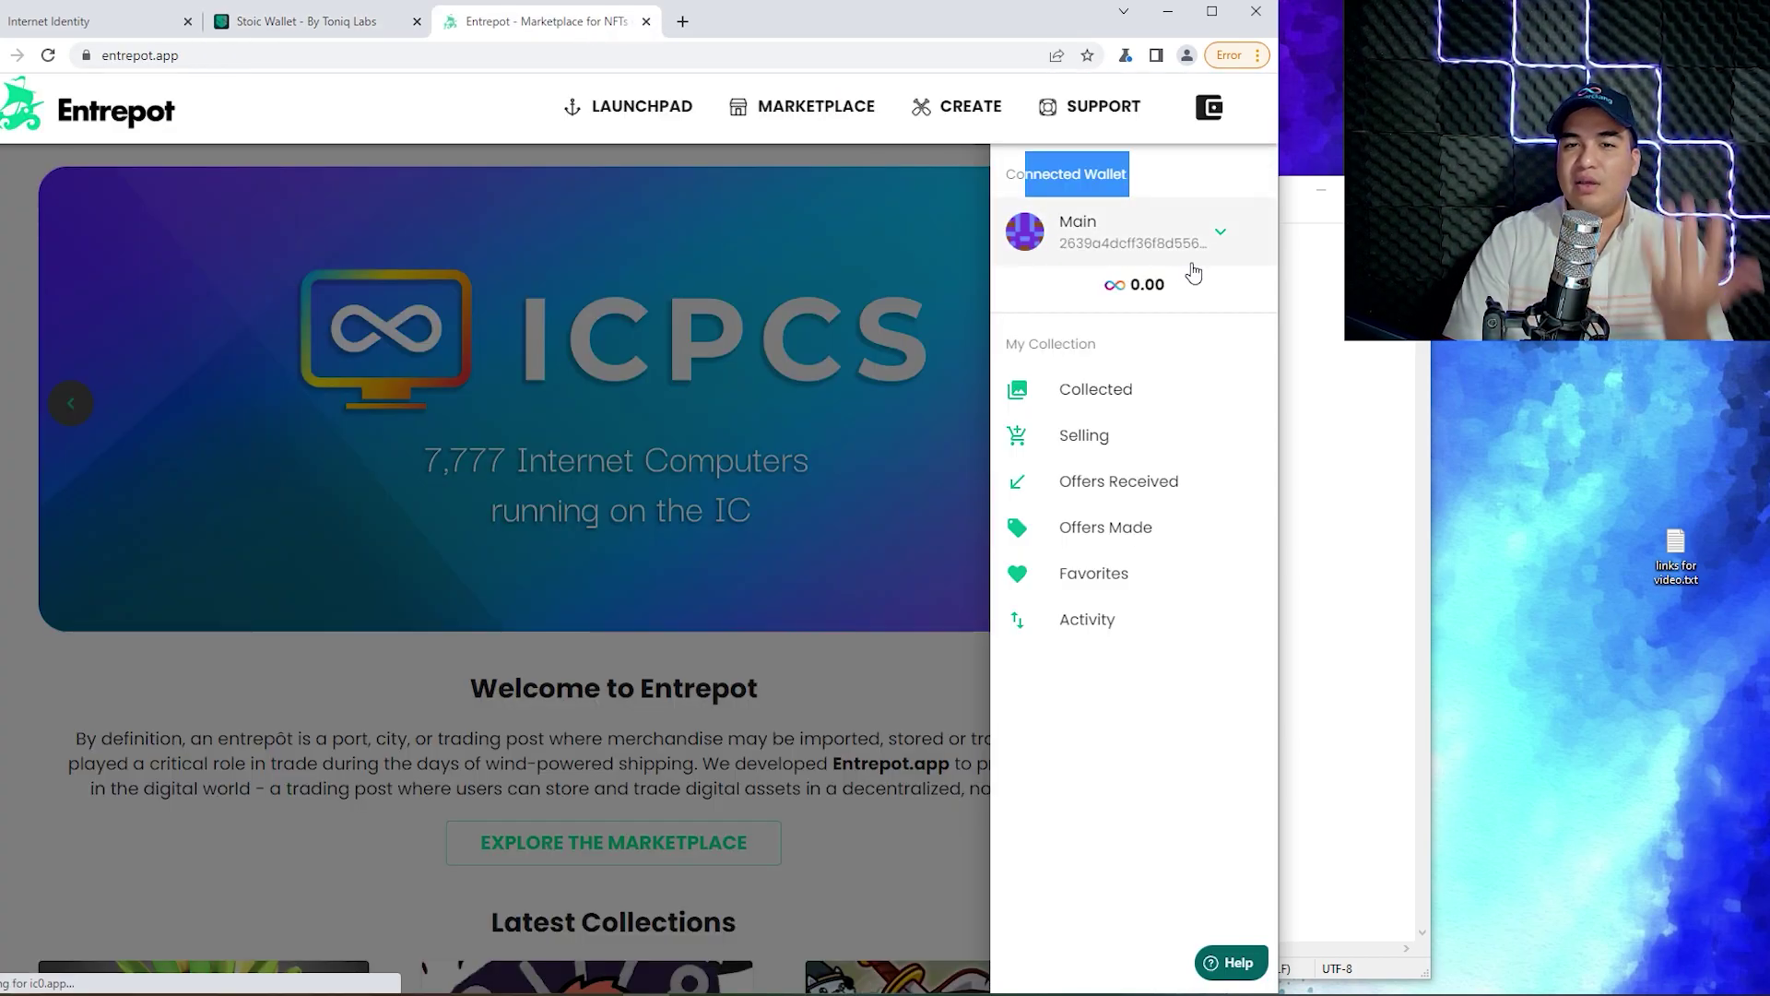
Step: Close the connected wallet details and review the Entrepot home page through Latest Collections and the marketplace features
click(896, 656)
scroll(950, 627, down, 2)
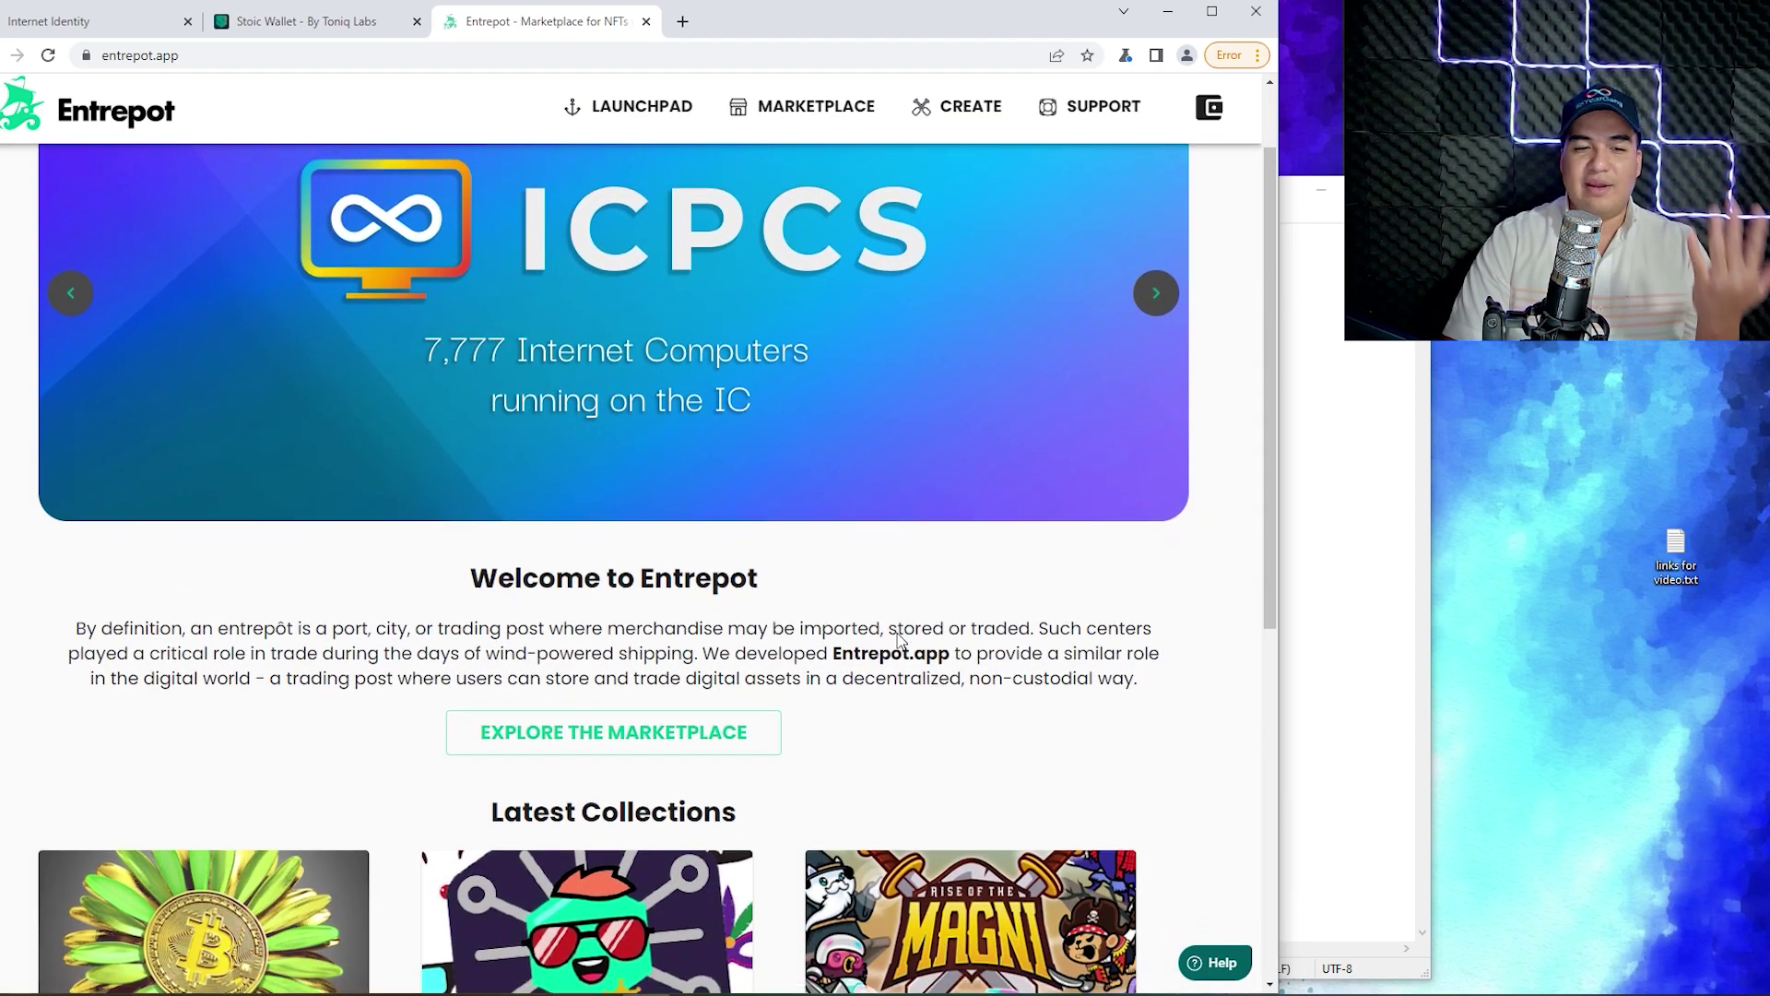
scroll(848, 374, down, 2)
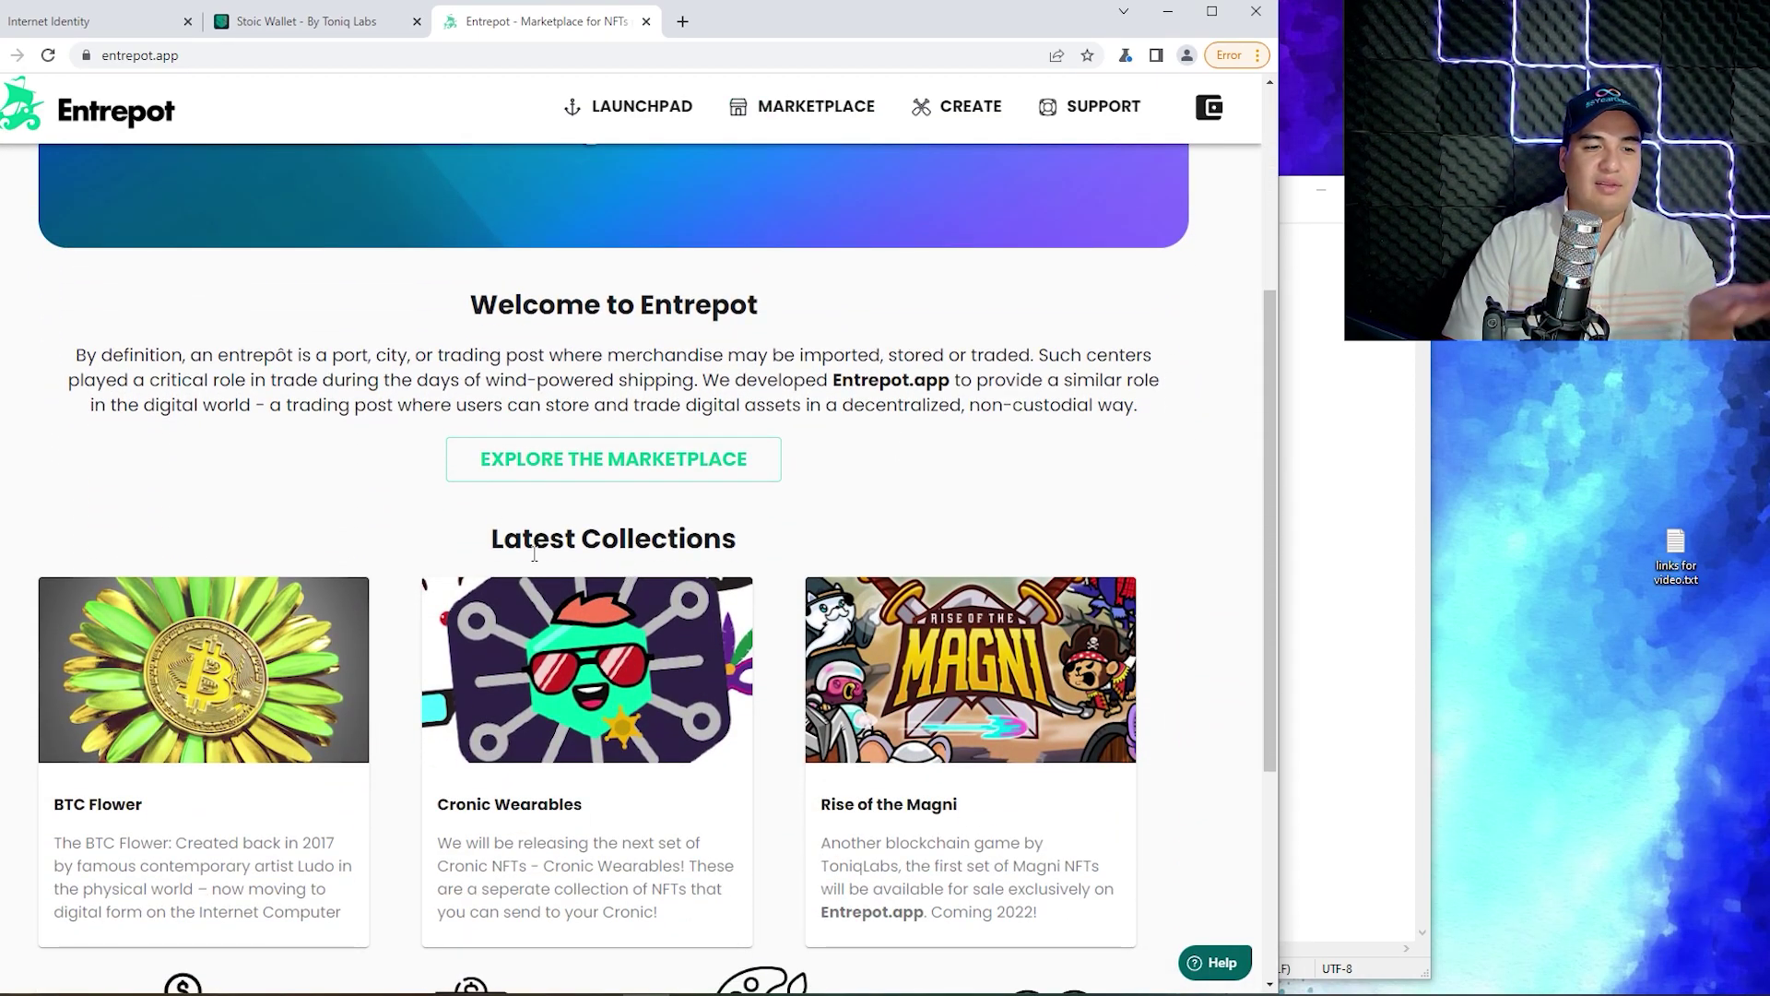
scroll(591, 579, down, 1)
scroll(591, 578, down, 2)
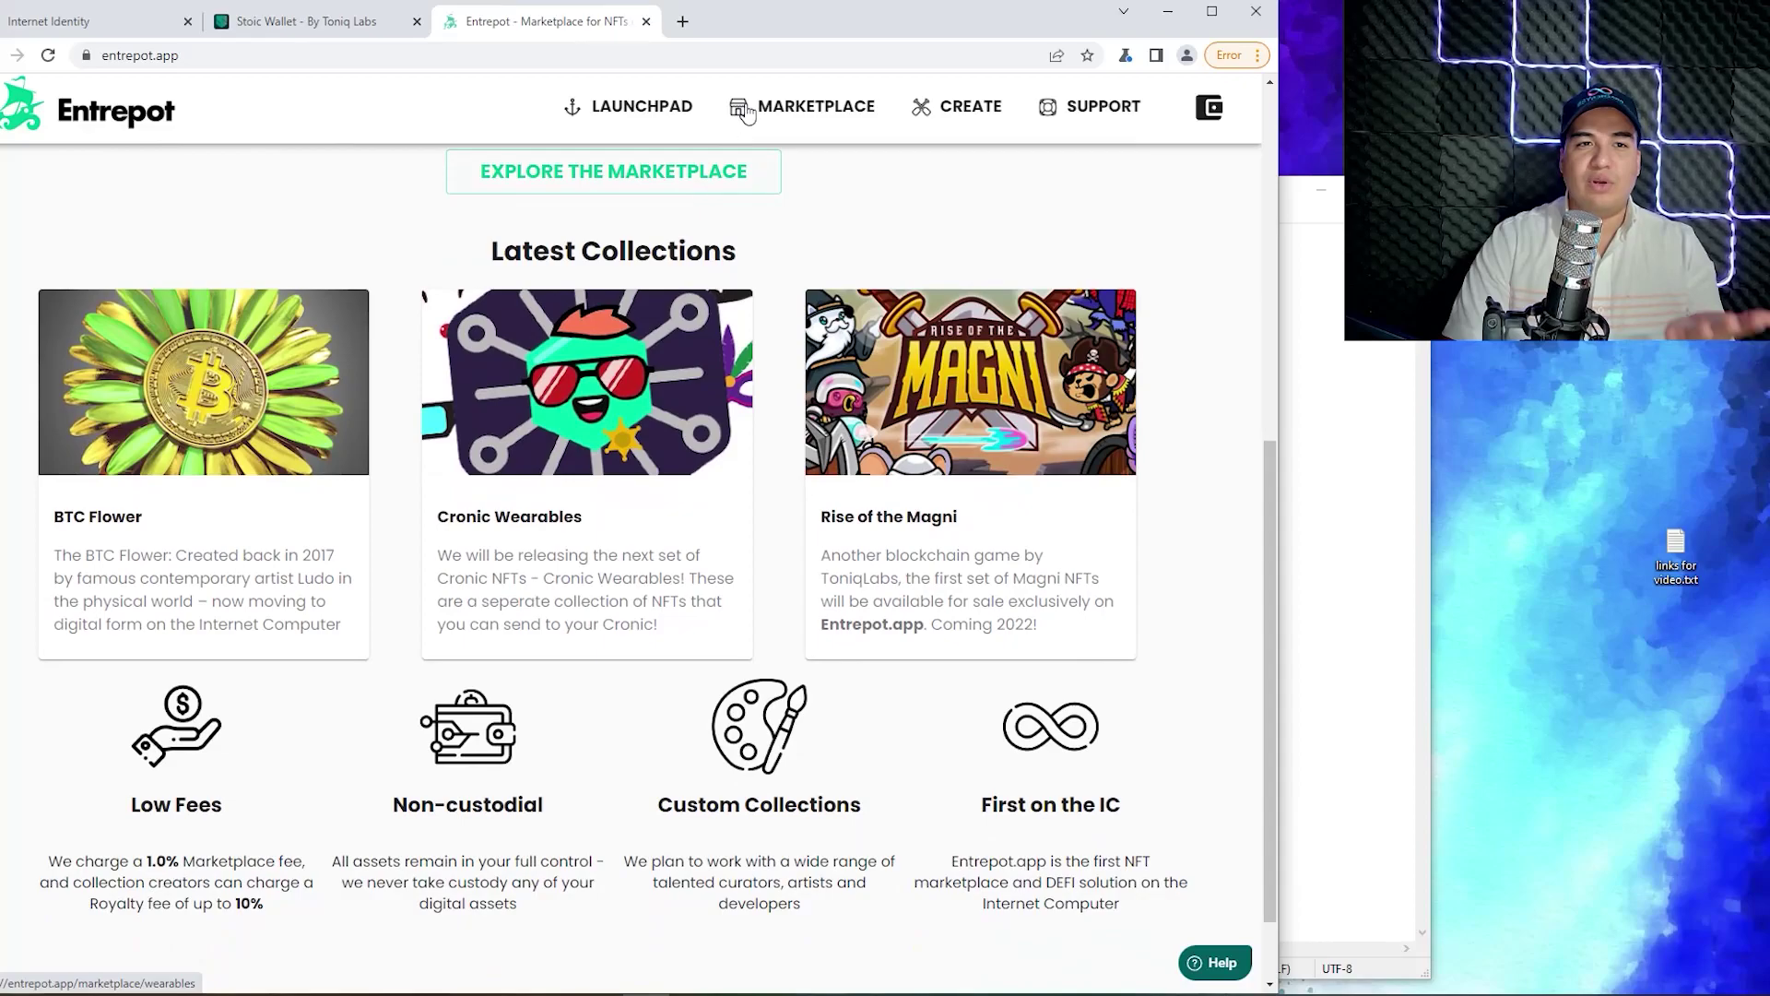
Step: Open Entrepot's marketplace and browse All Collections, examining volumes, listings and floor prices
click(800, 113)
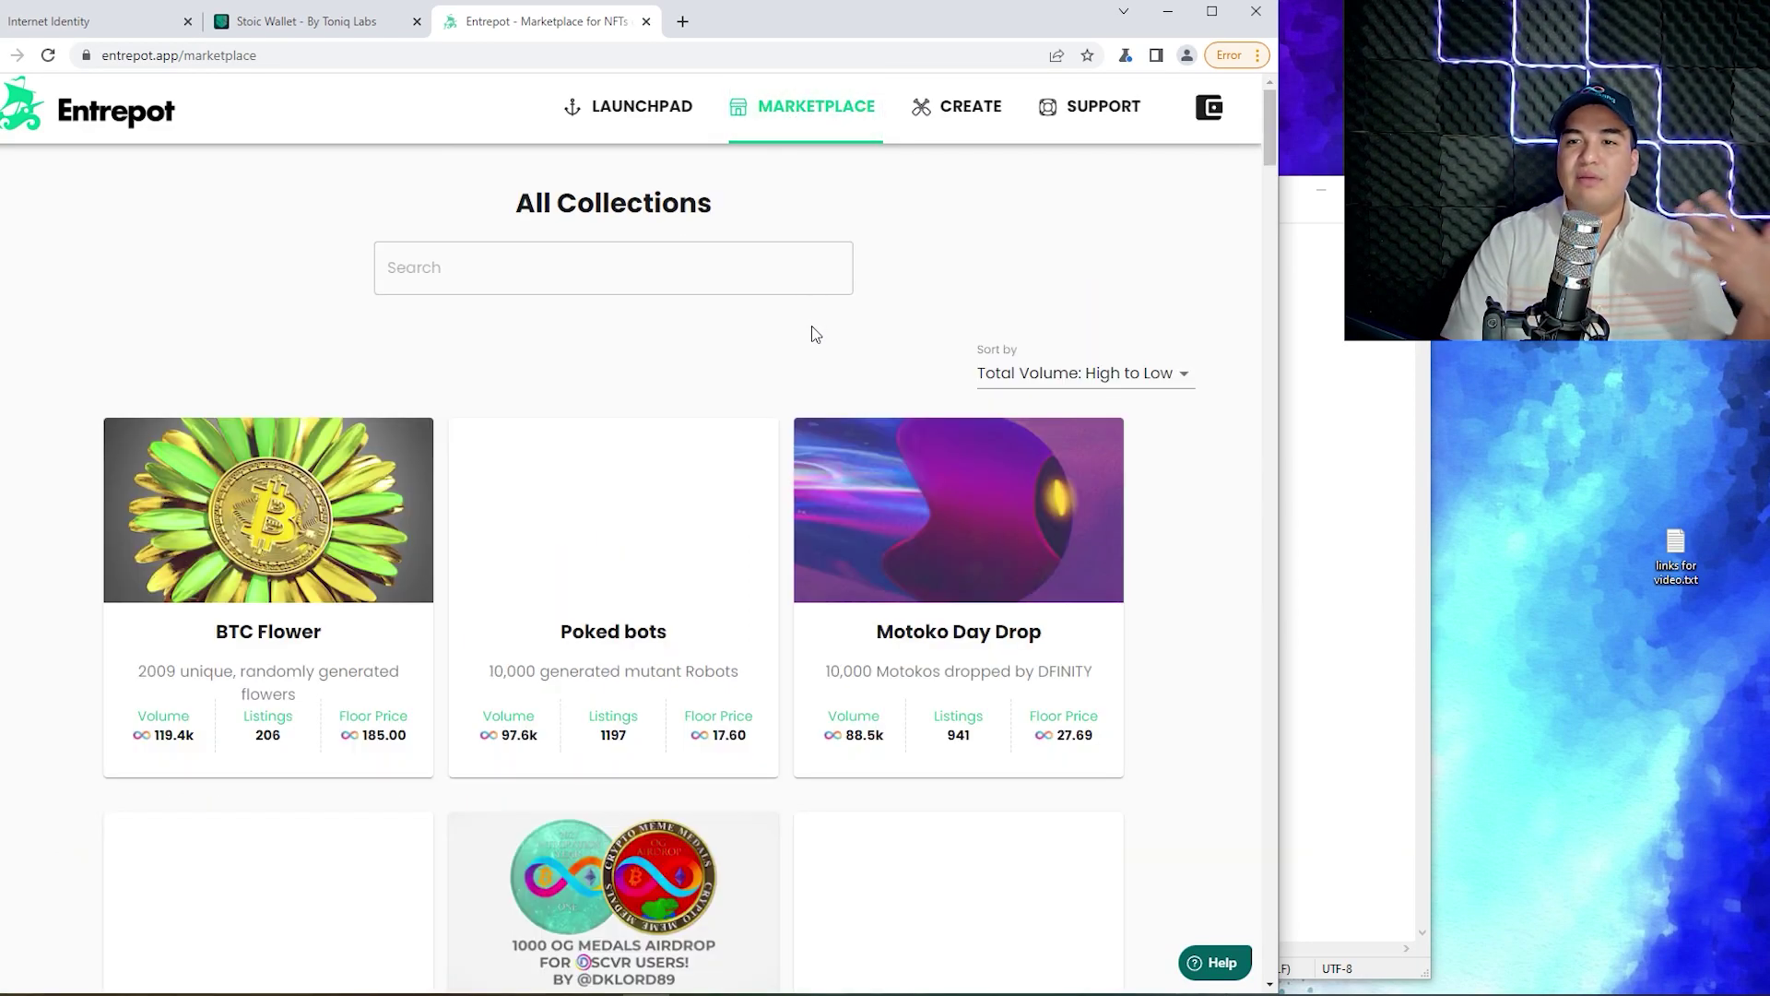
scroll(815, 348, down, 1)
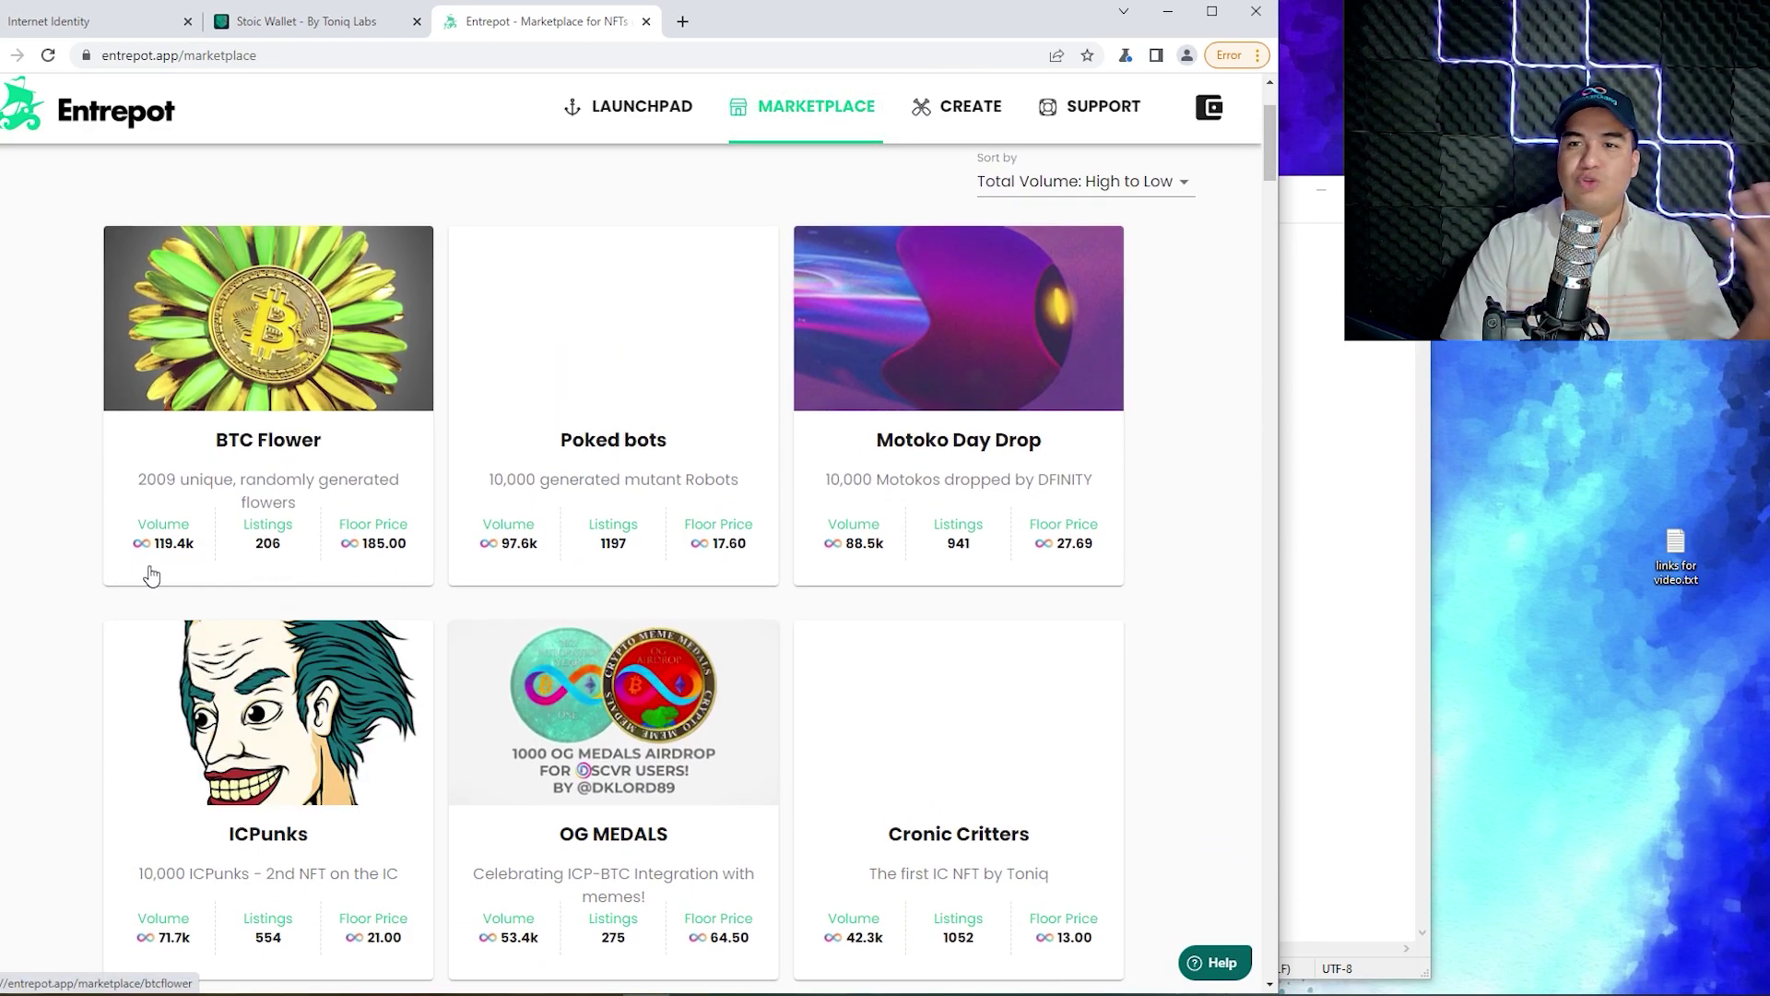
scroll(904, 506, down, 20)
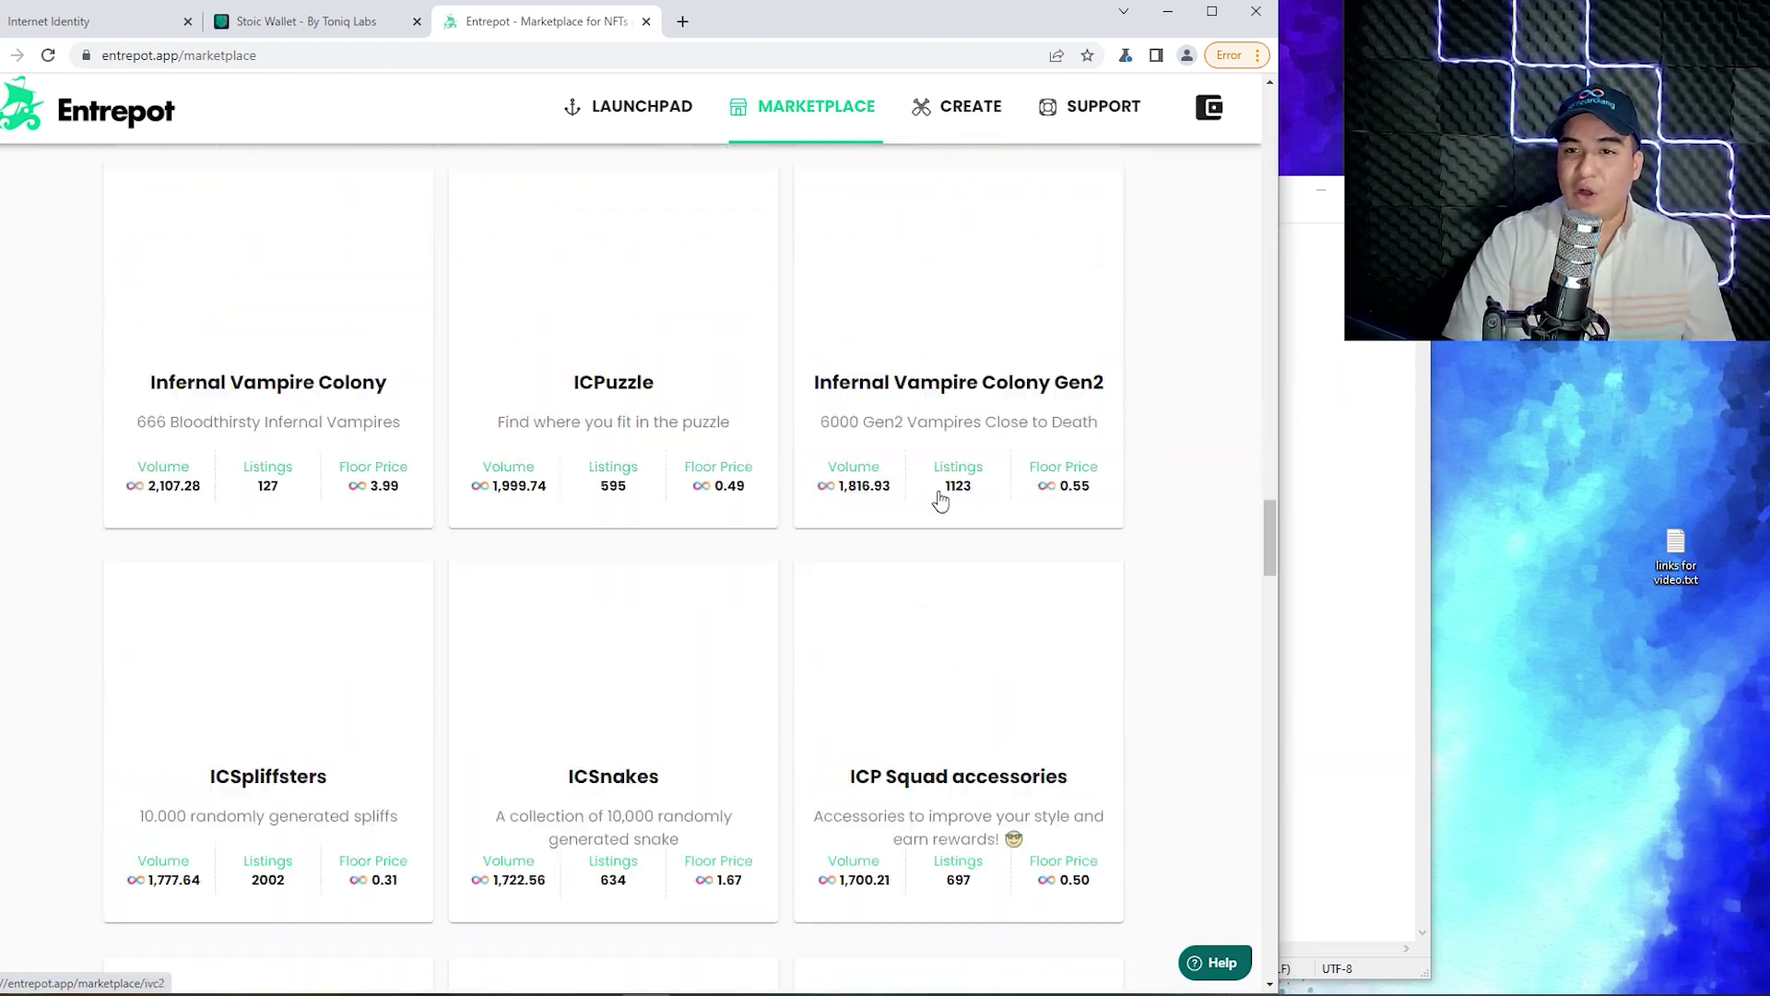
scroll(904, 506, up, 20)
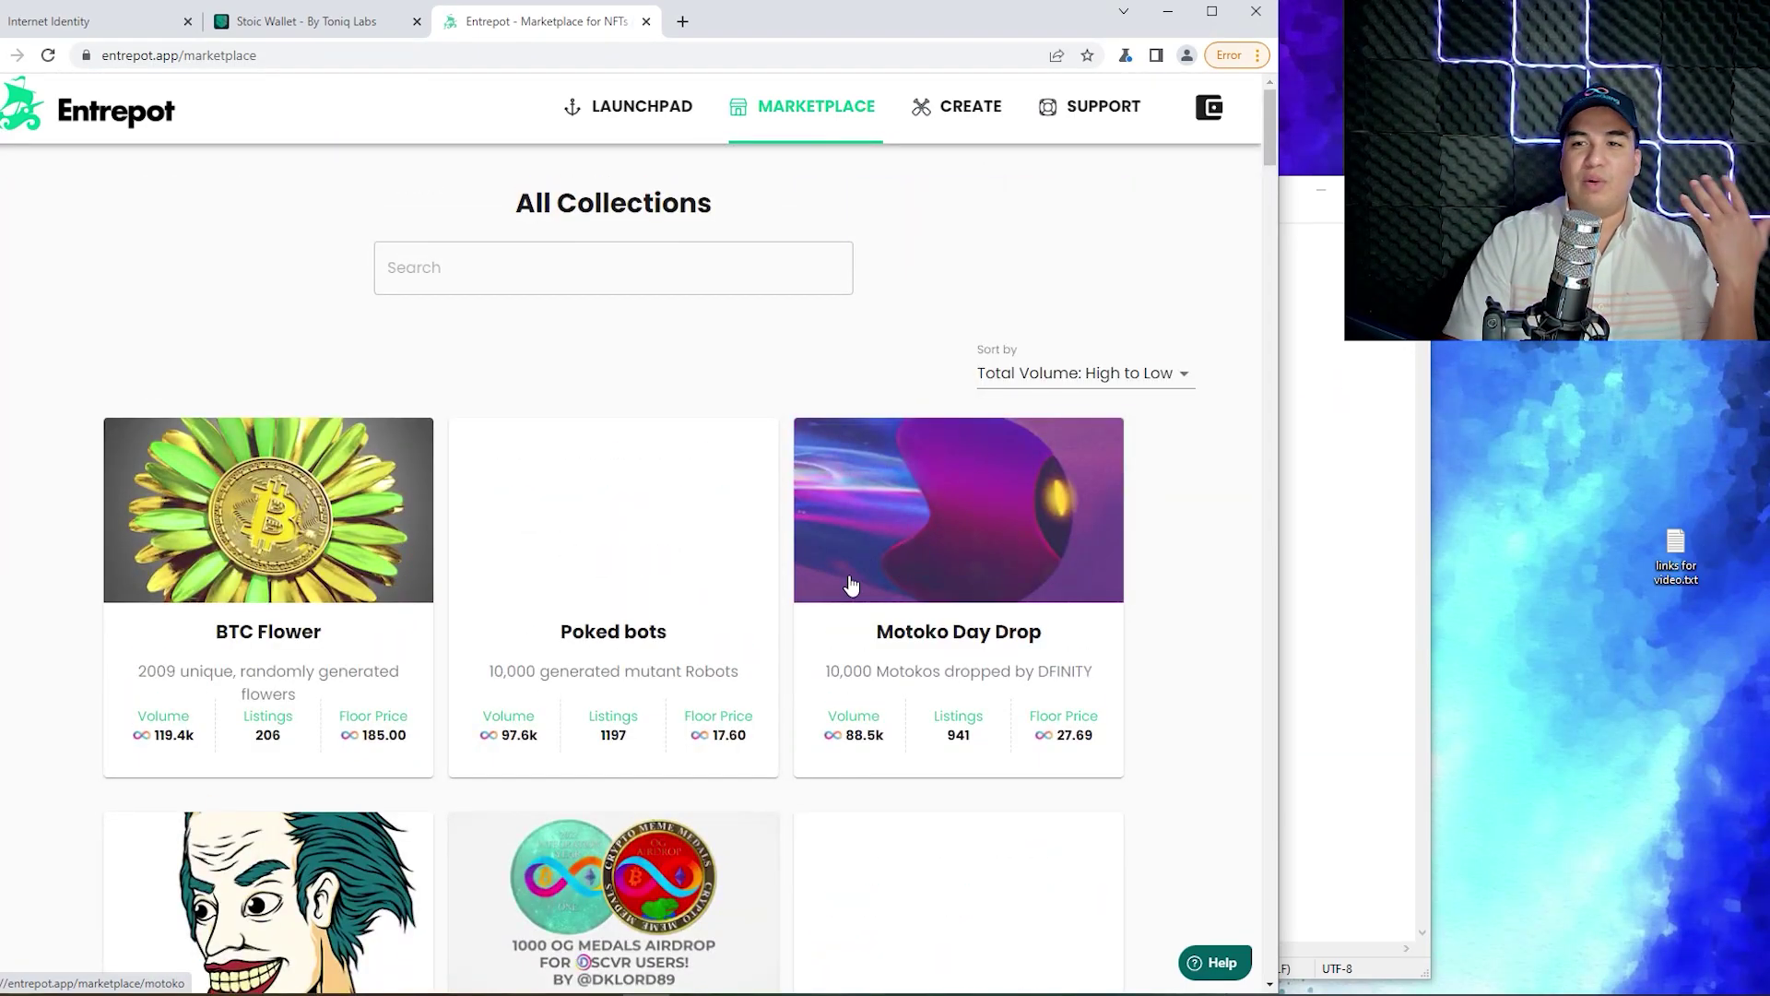
drag(1270, 138, 1302, 160)
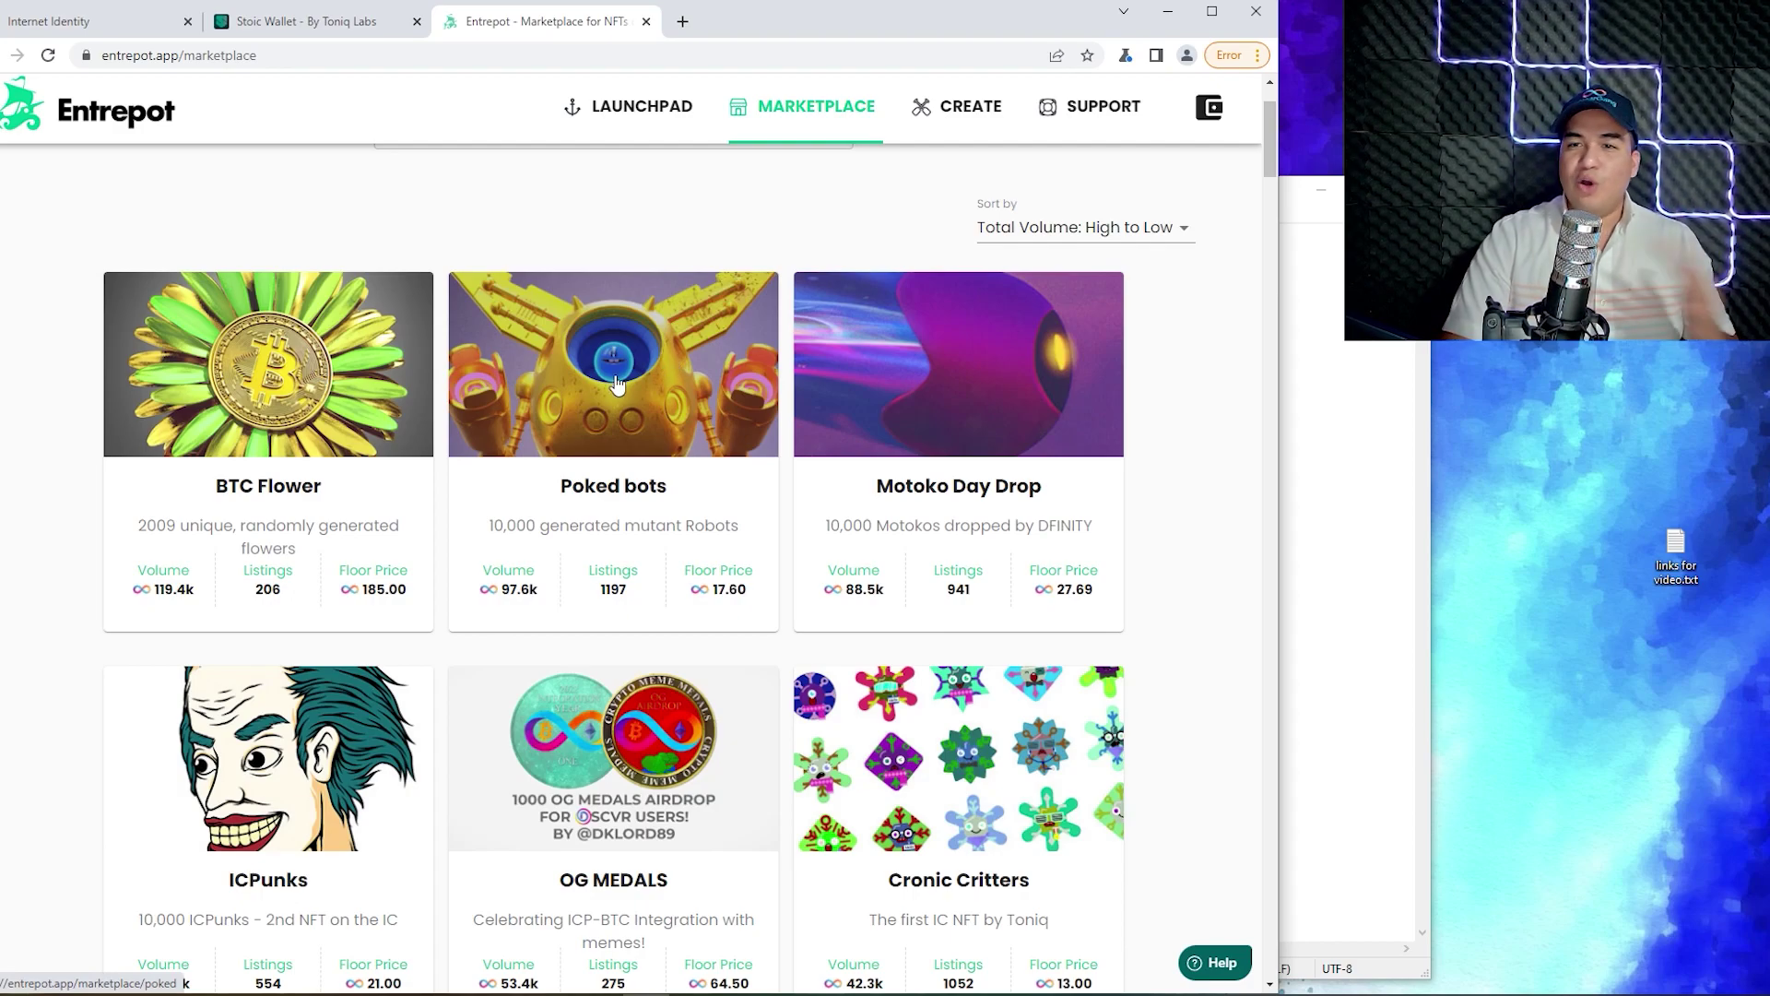
Step: Open the Motoko Day Drop collection and examine its listed items and their prices
click(956, 387)
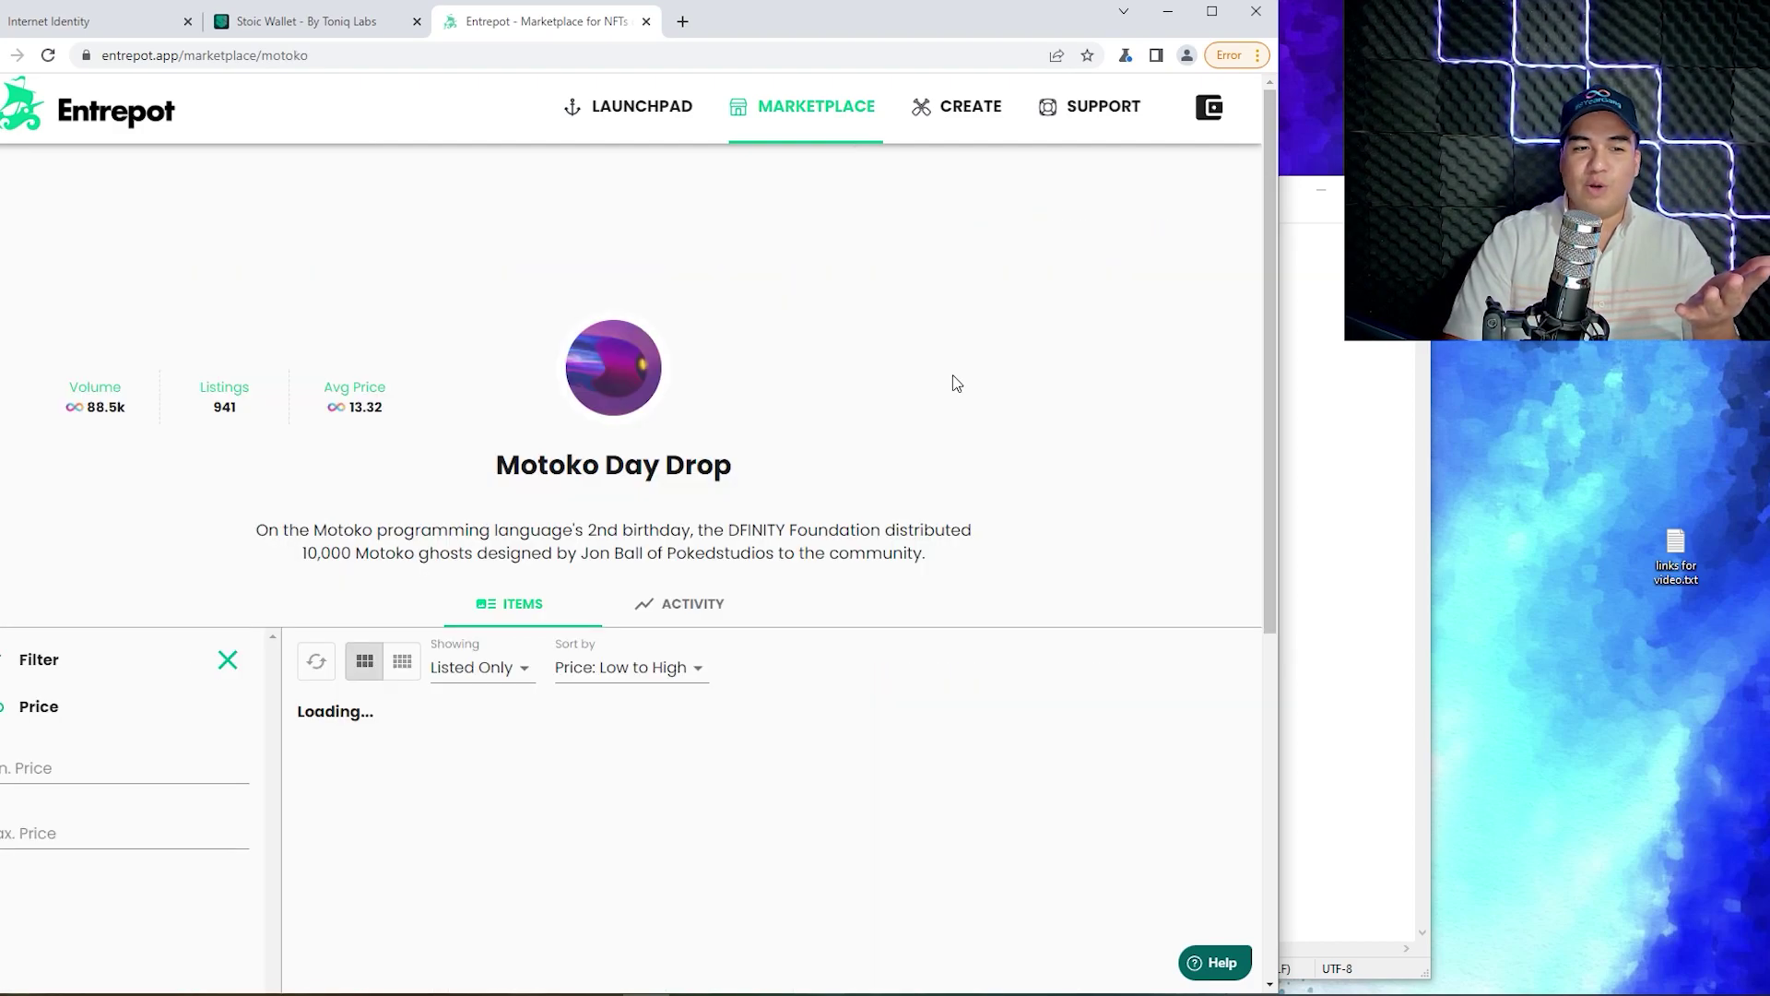
scroll(859, 472, down, 3)
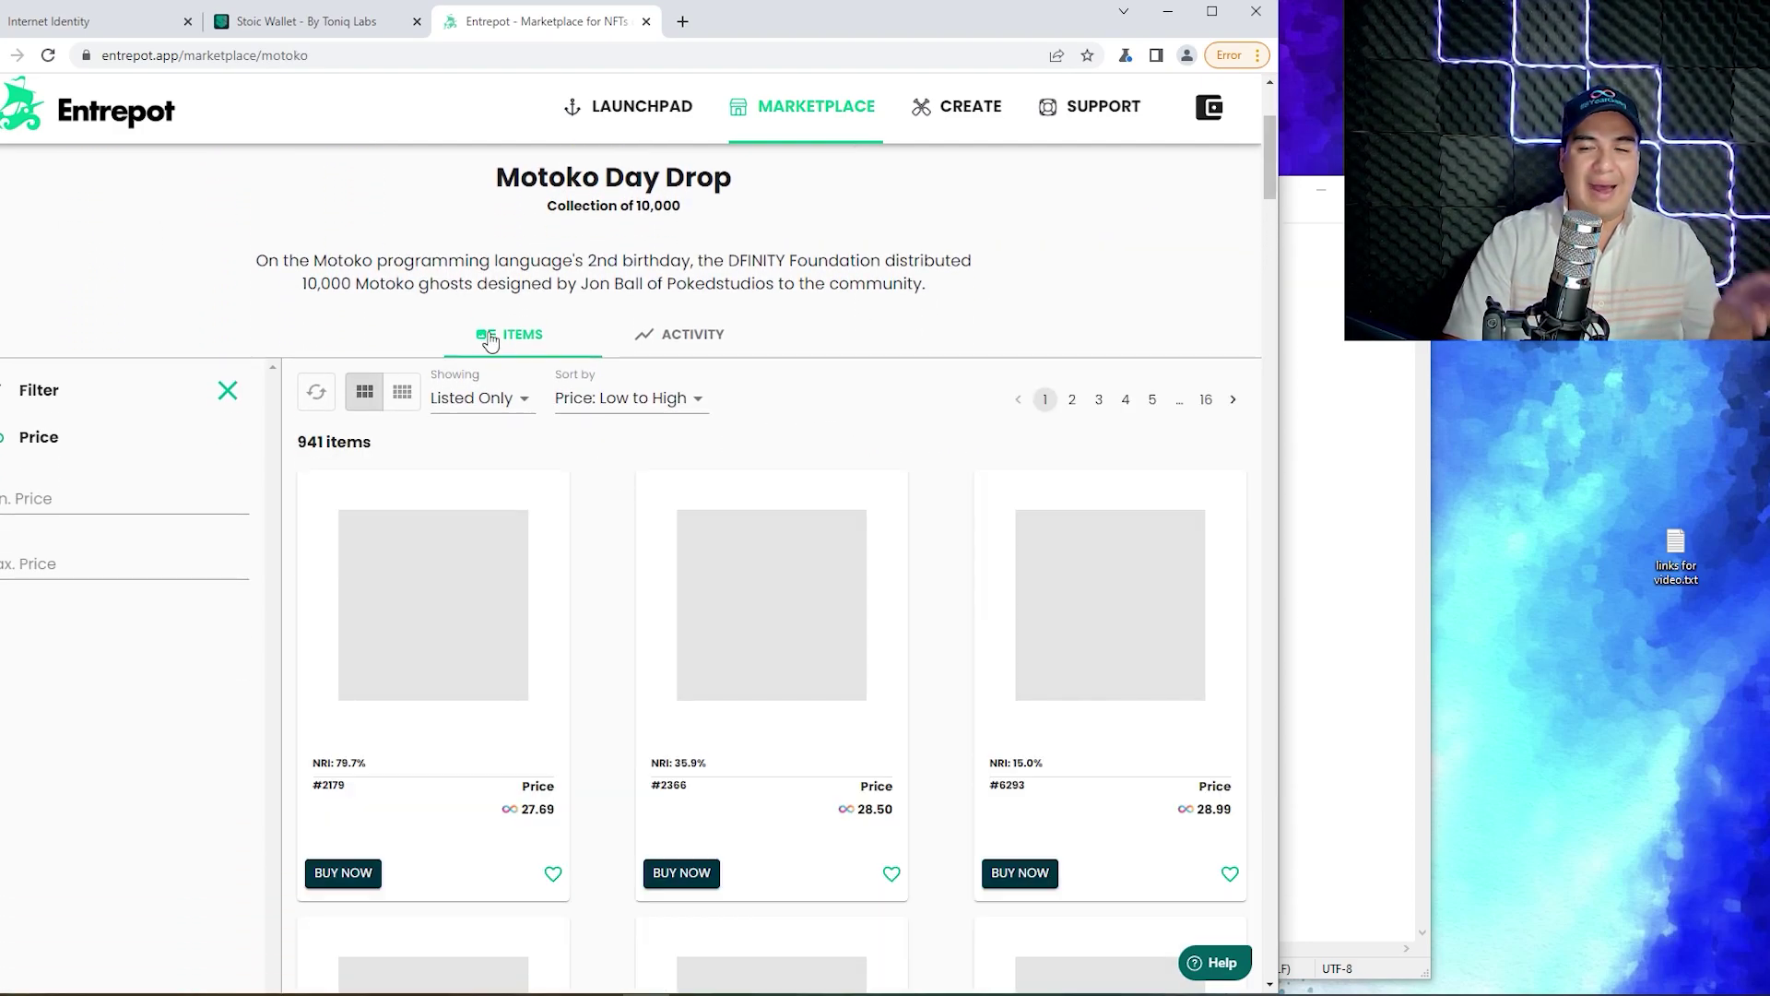
scroll(617, 406, down, 1)
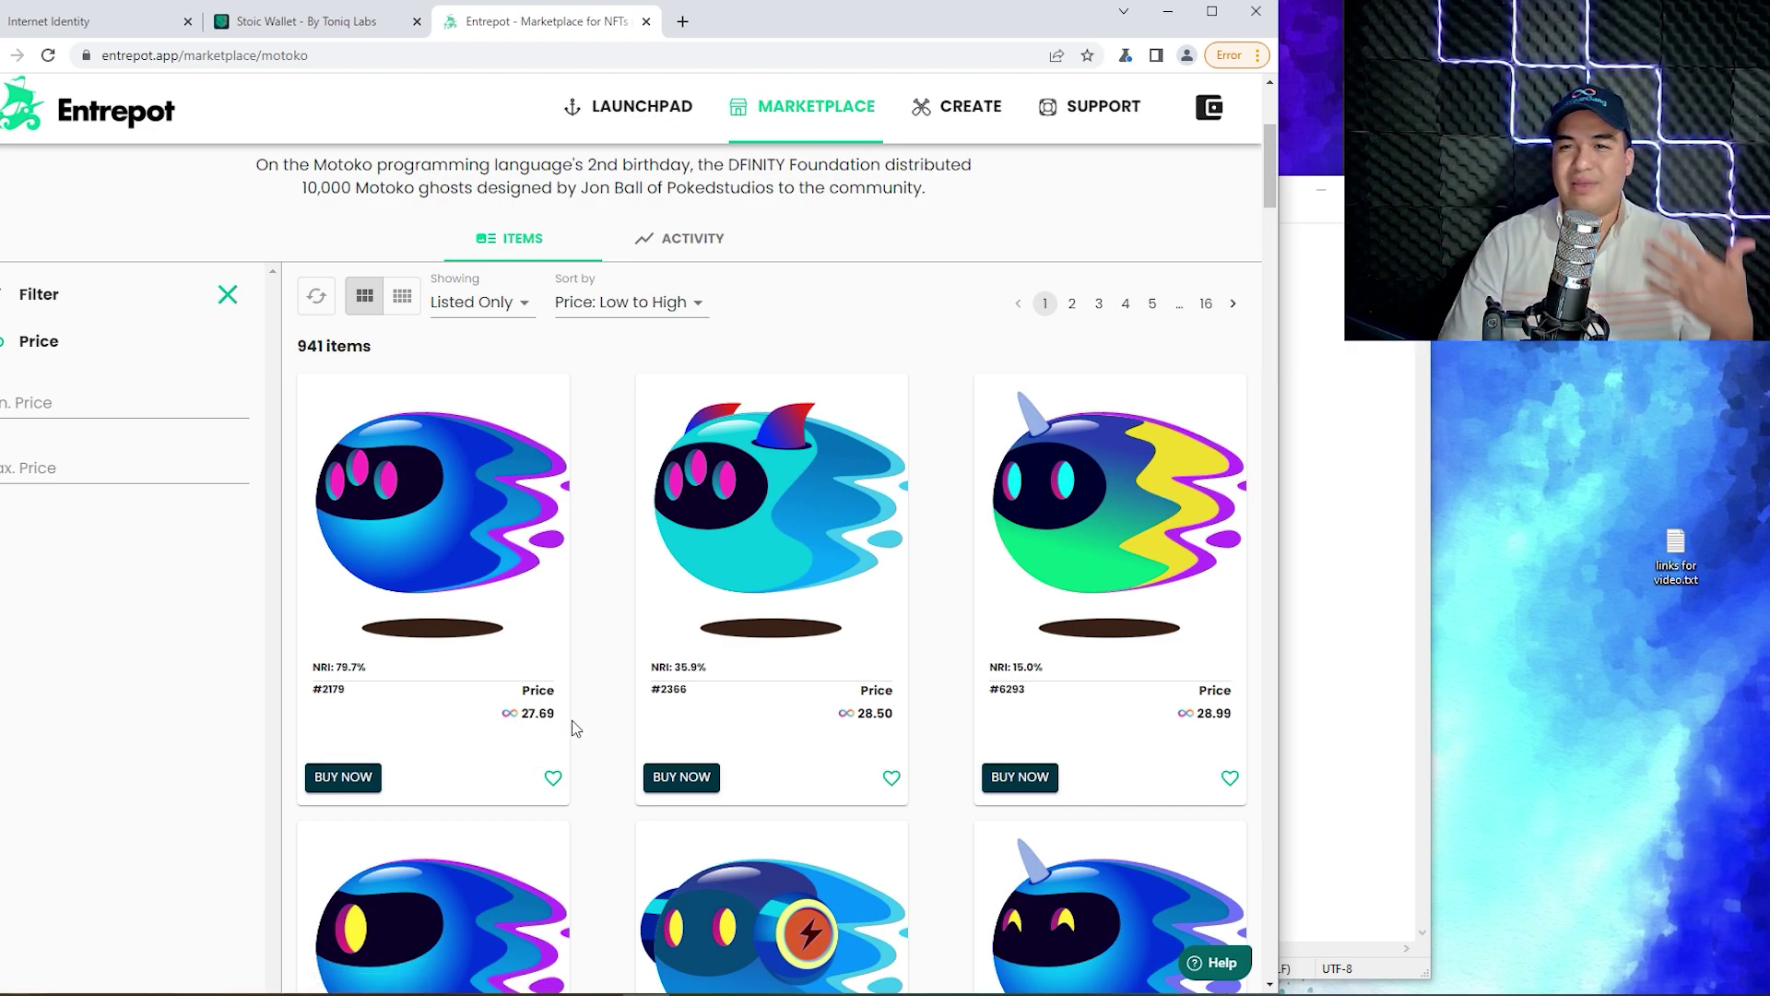
Step: Return to All Collections and look further down the list for other collections, such as ICats
key(alt+Left)
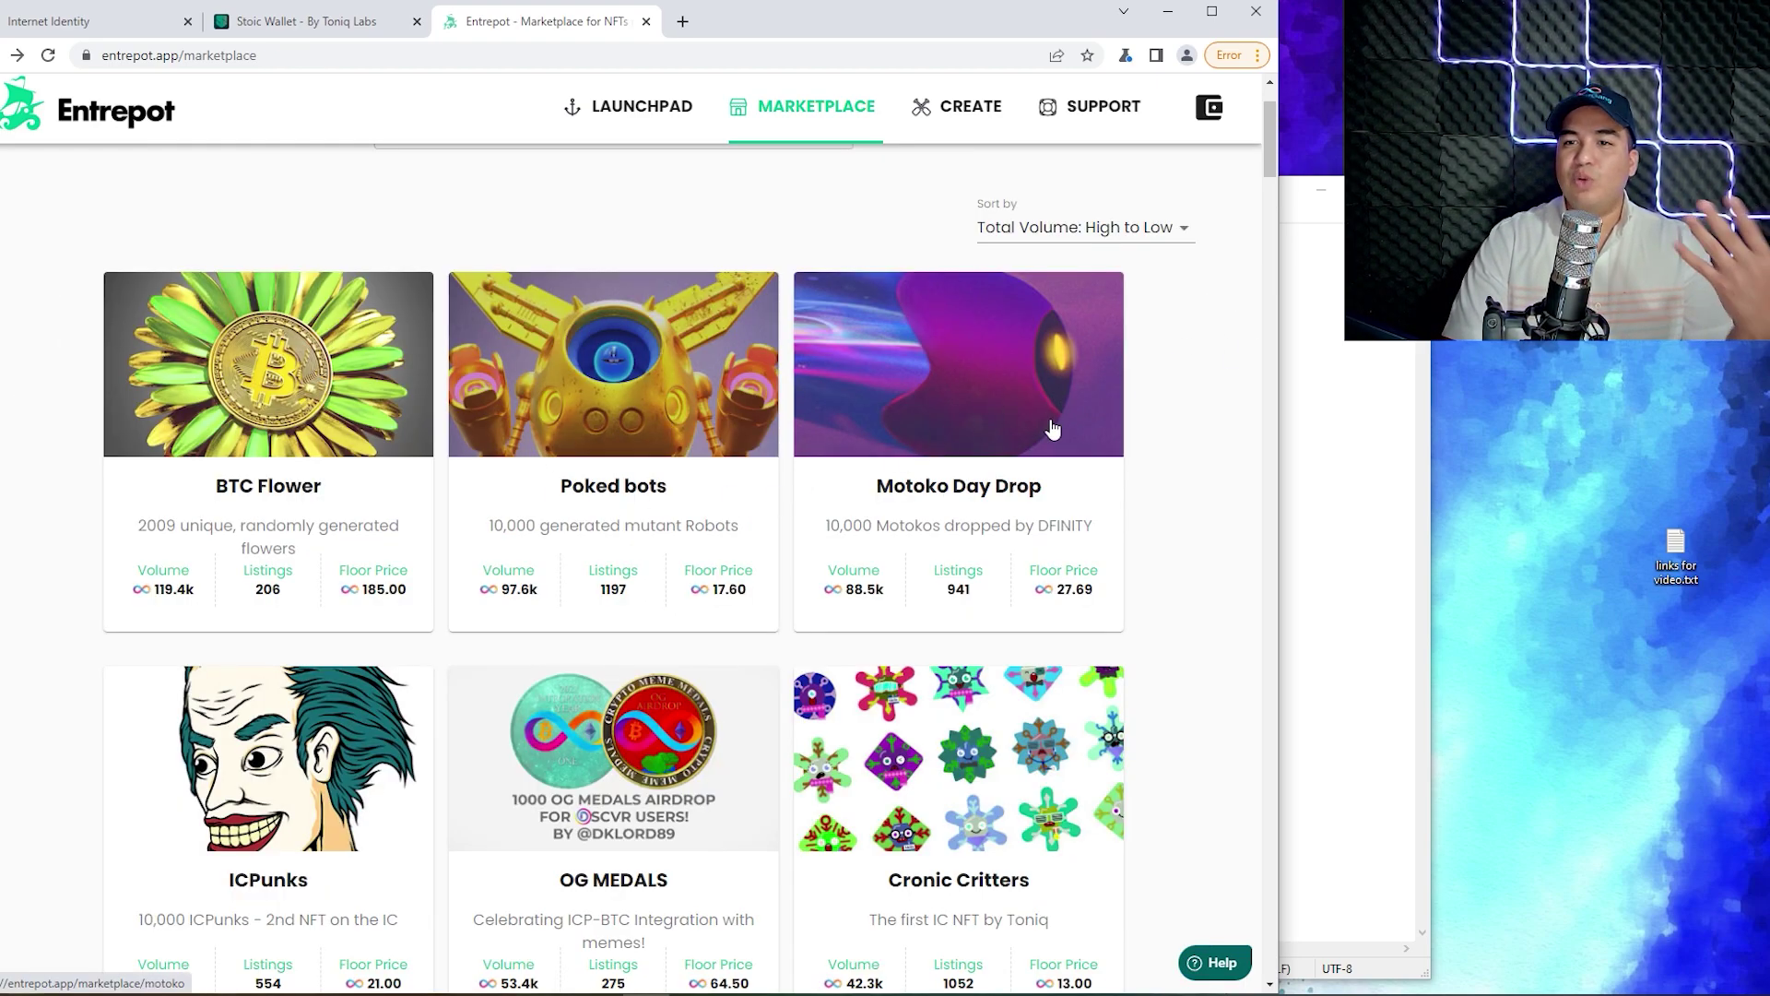
scroll(1004, 366, down, 20)
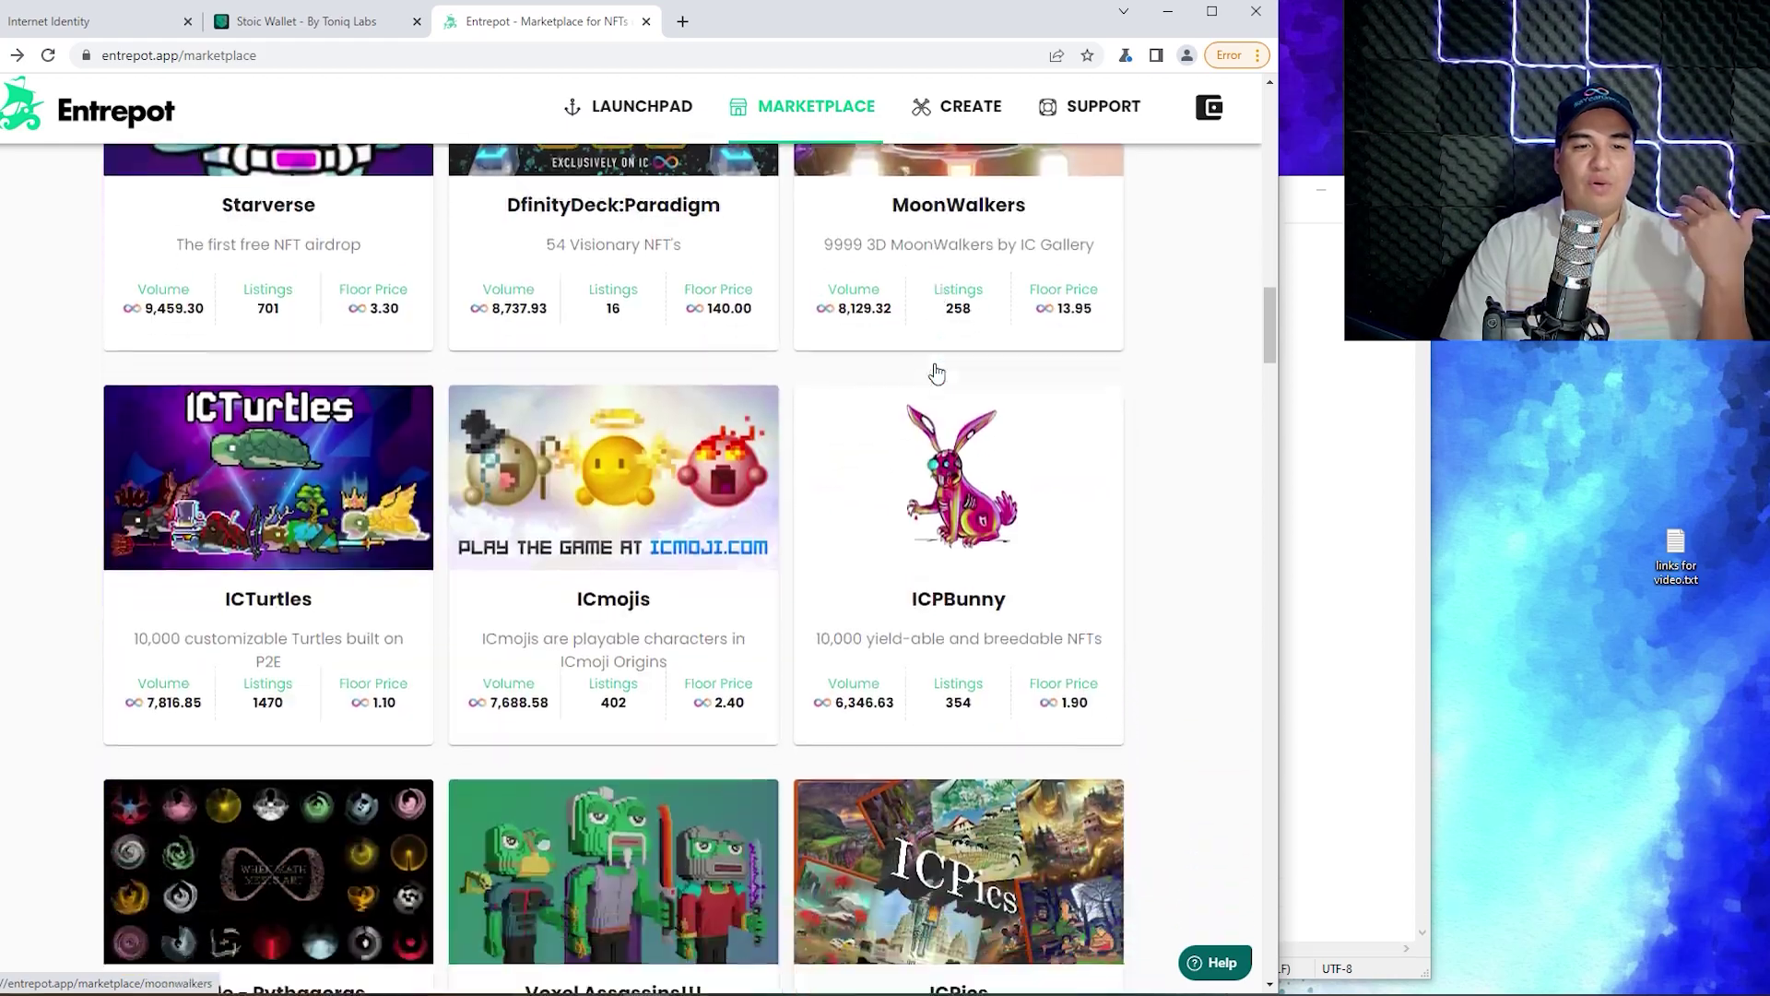
scroll(850, 382, down, 15)
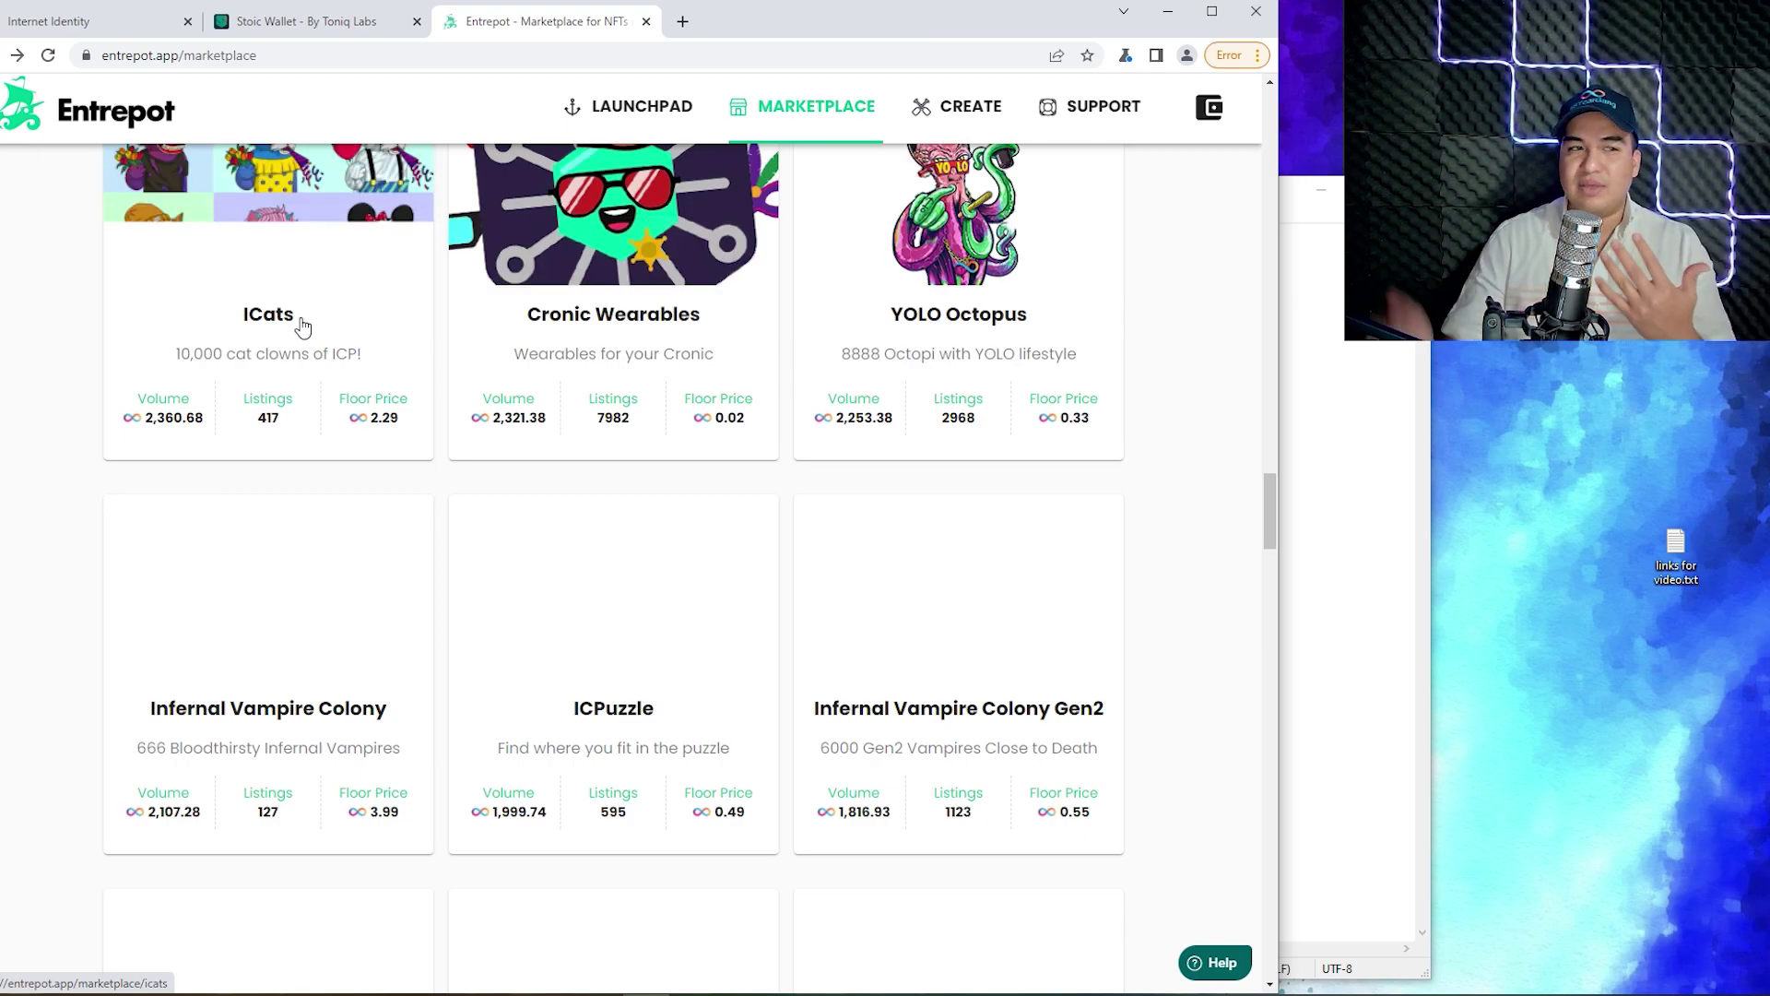
Step: Open the ICats collection and examine its description, listed items and prices
click(334, 279)
scroll(541, 590, down, 2)
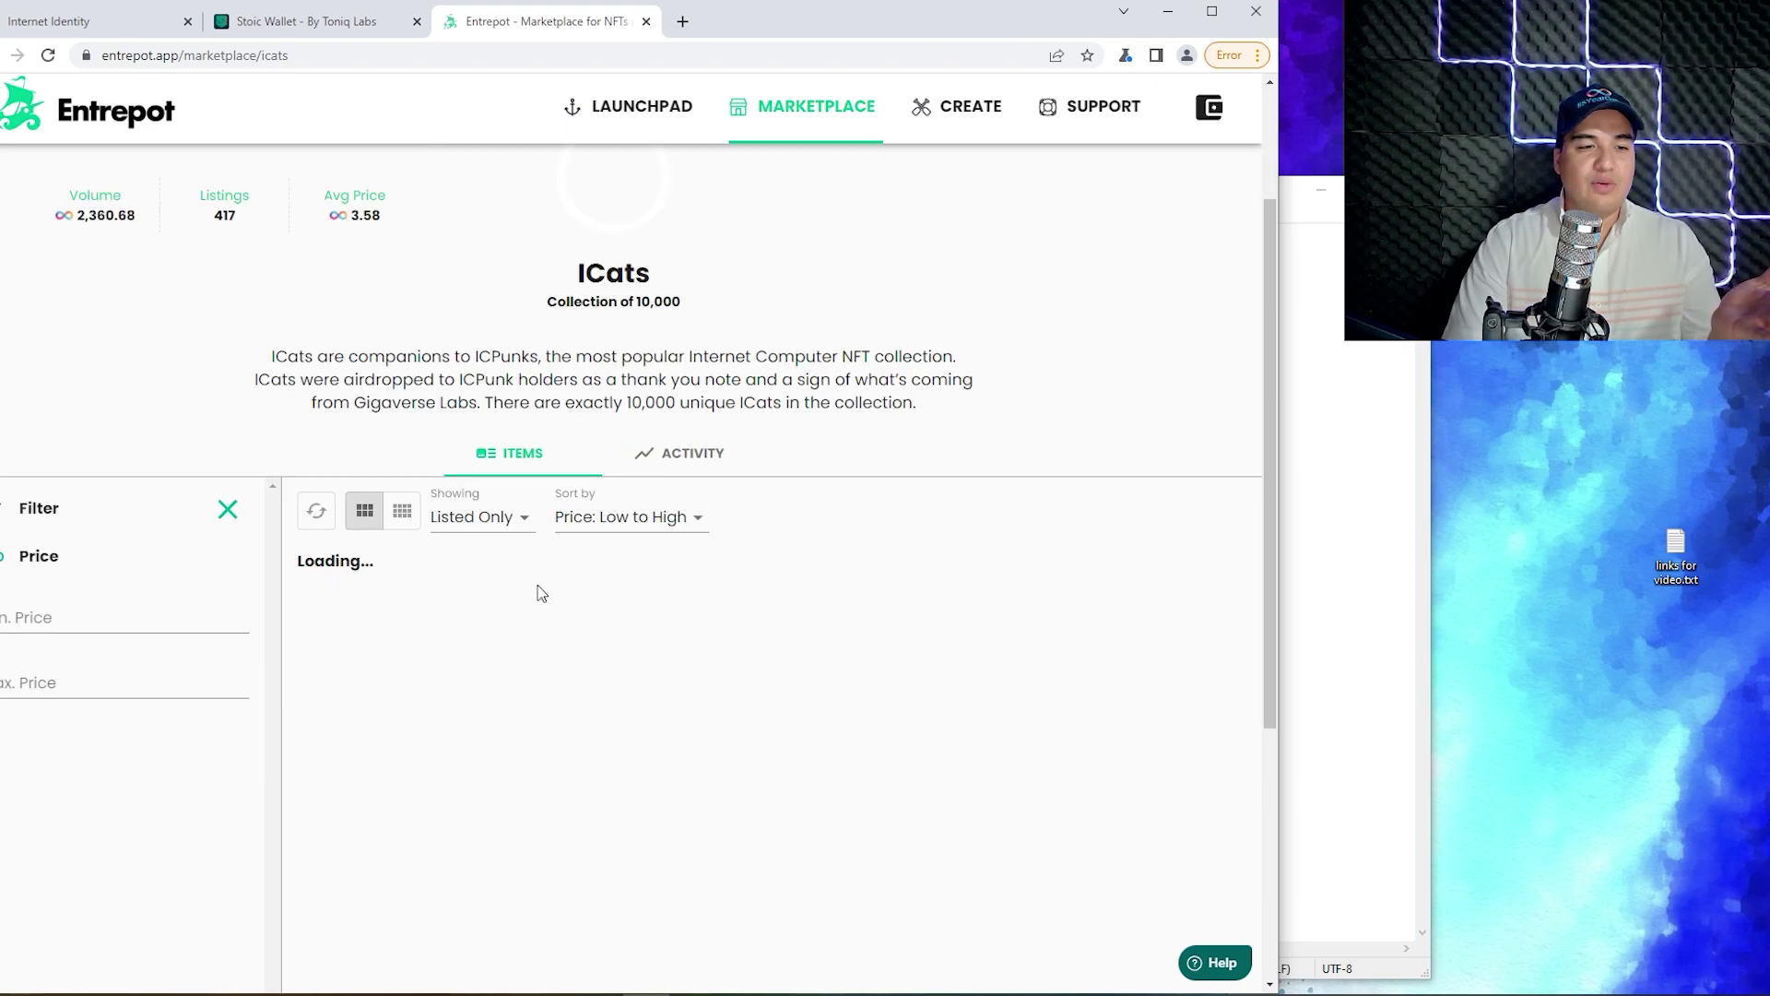
scroll(545, 567, down, 1)
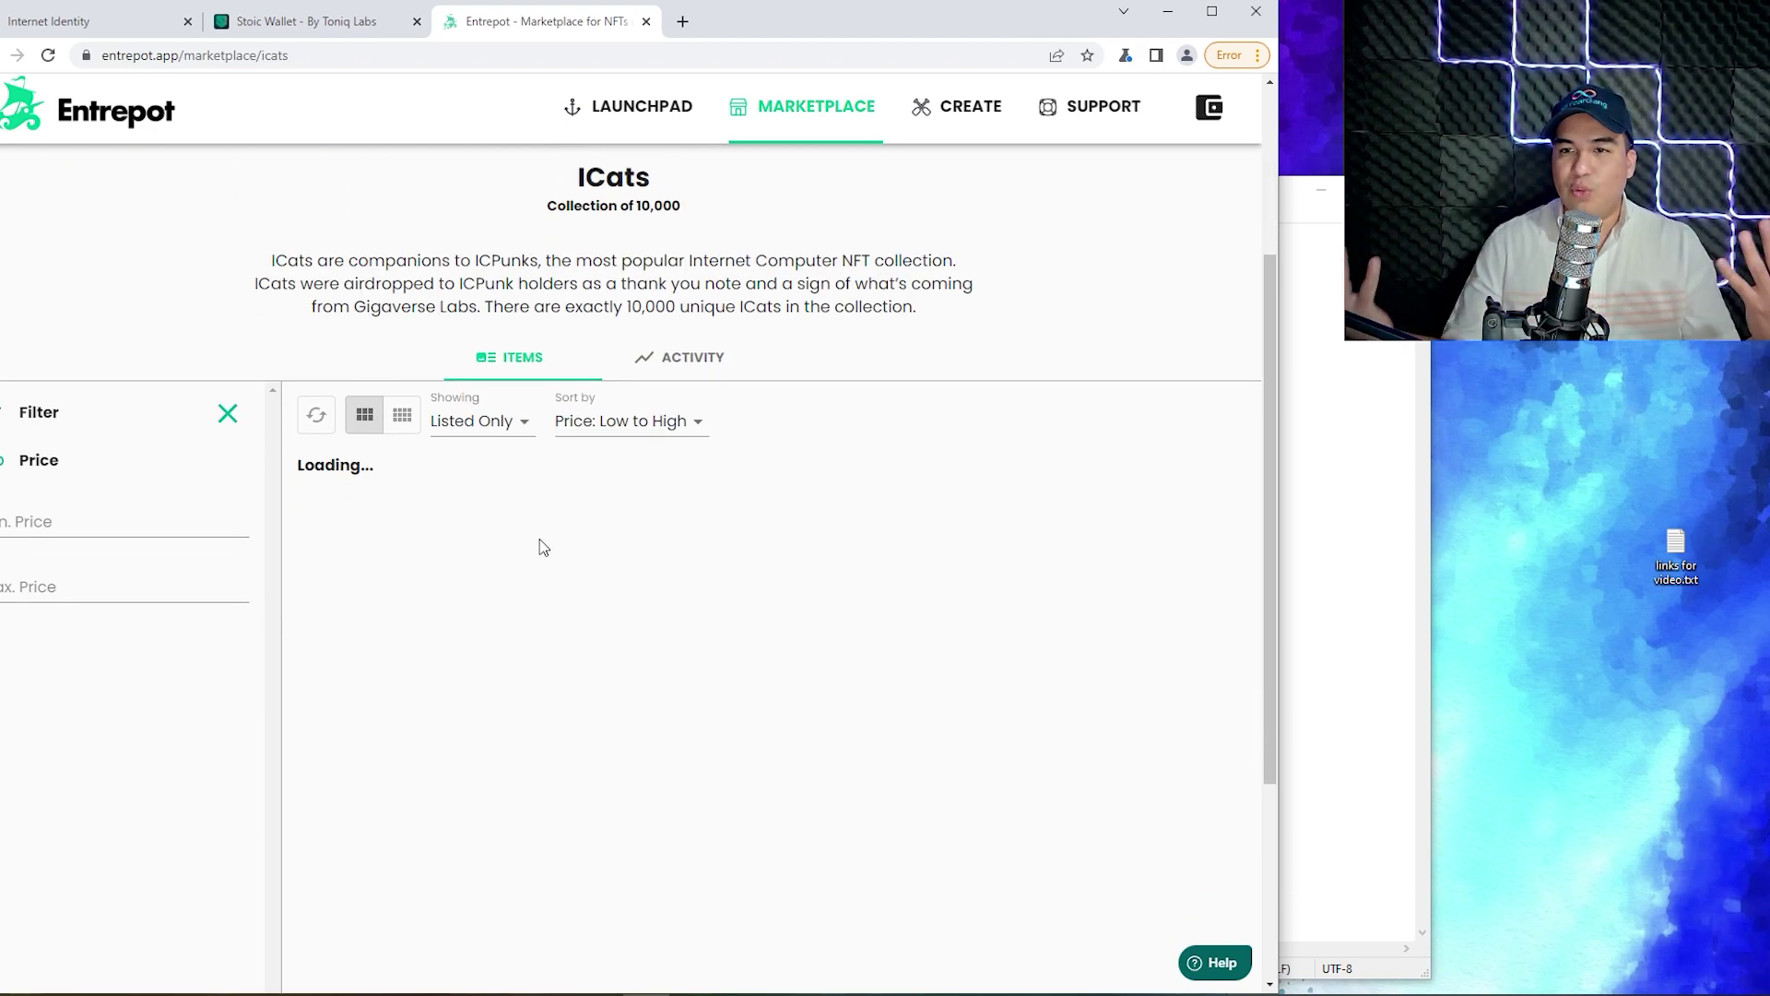
scroll(541, 548, down, 2)
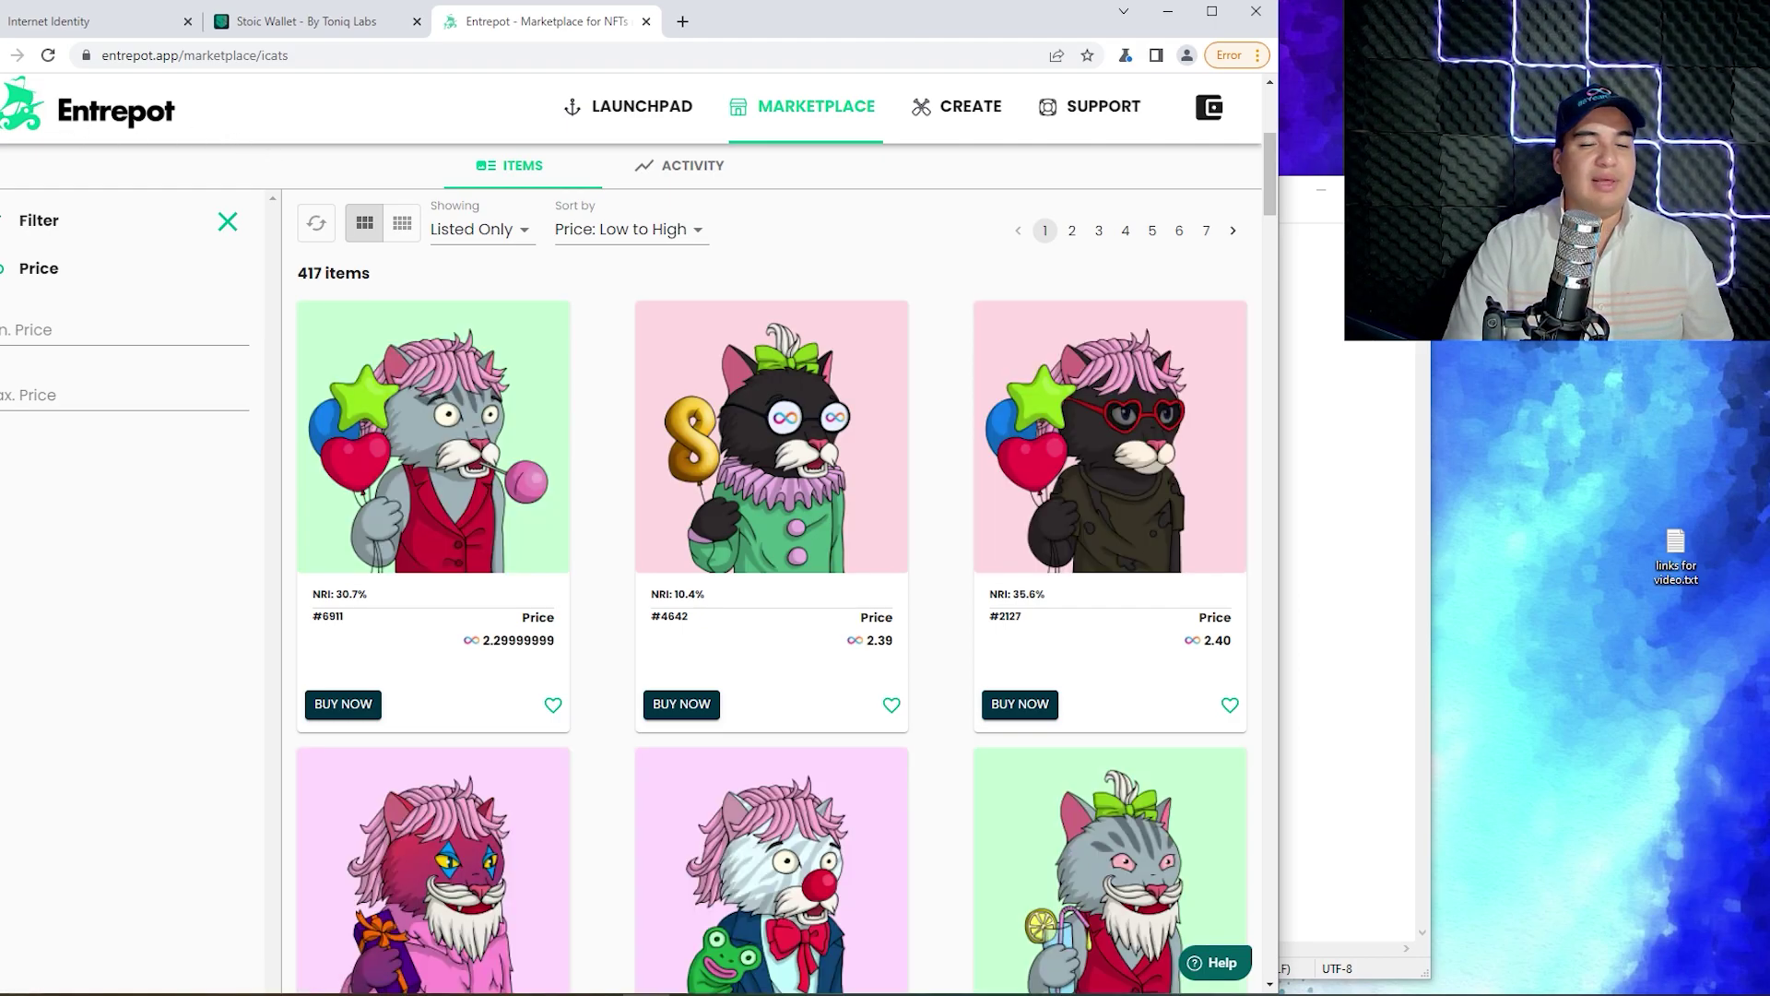
Step: Return to All Collections, open the YOLO Octopus collection and examine its description and lowest-priced listings
key(alt+Left)
click(959, 323)
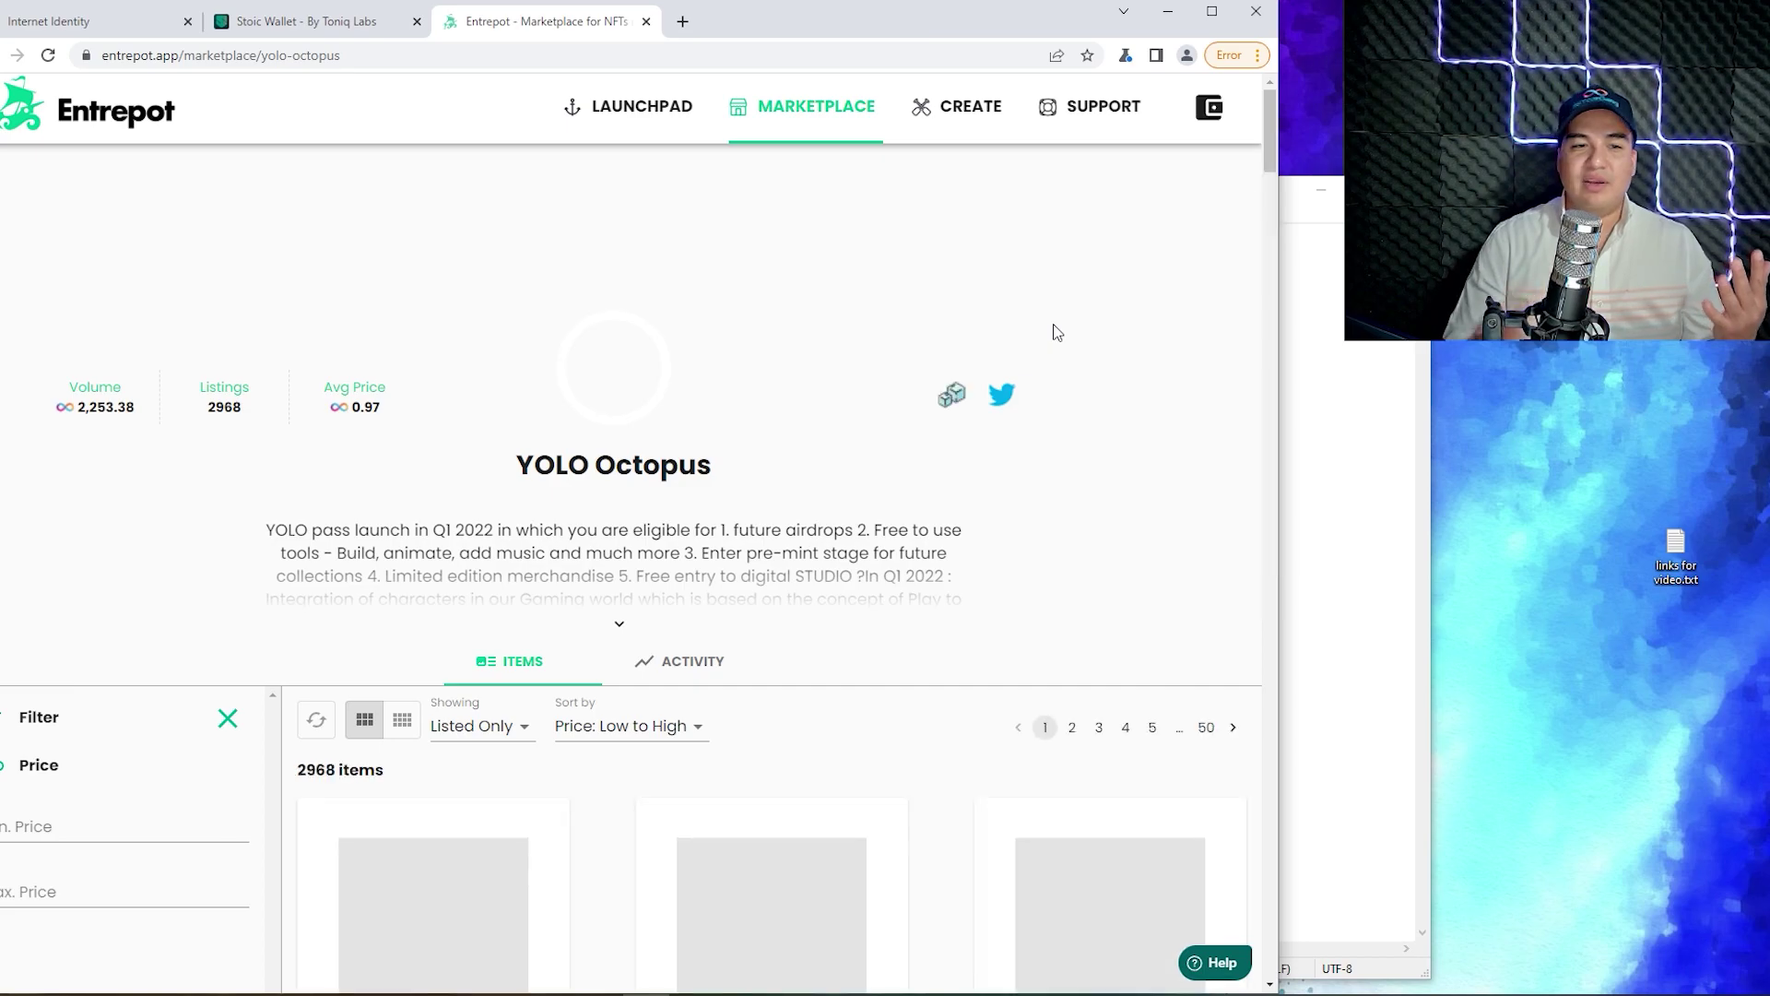
scroll(1097, 350, down, 4)
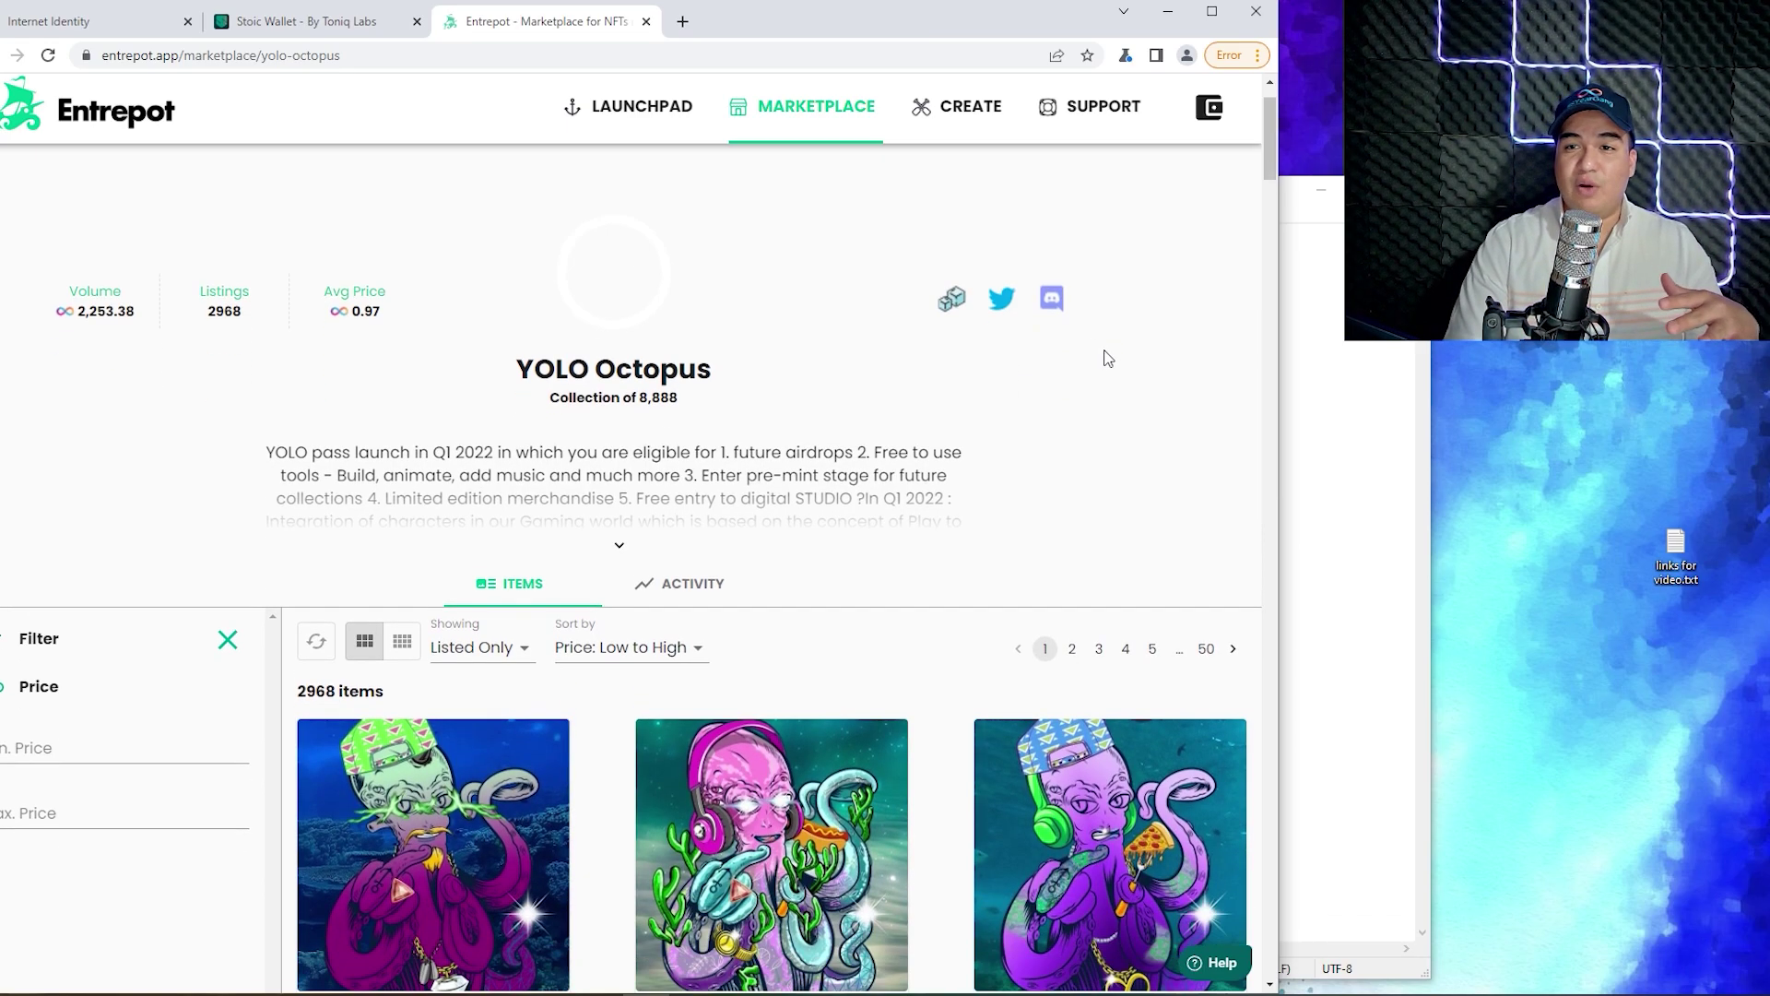
drag(505, 779, 571, 777)
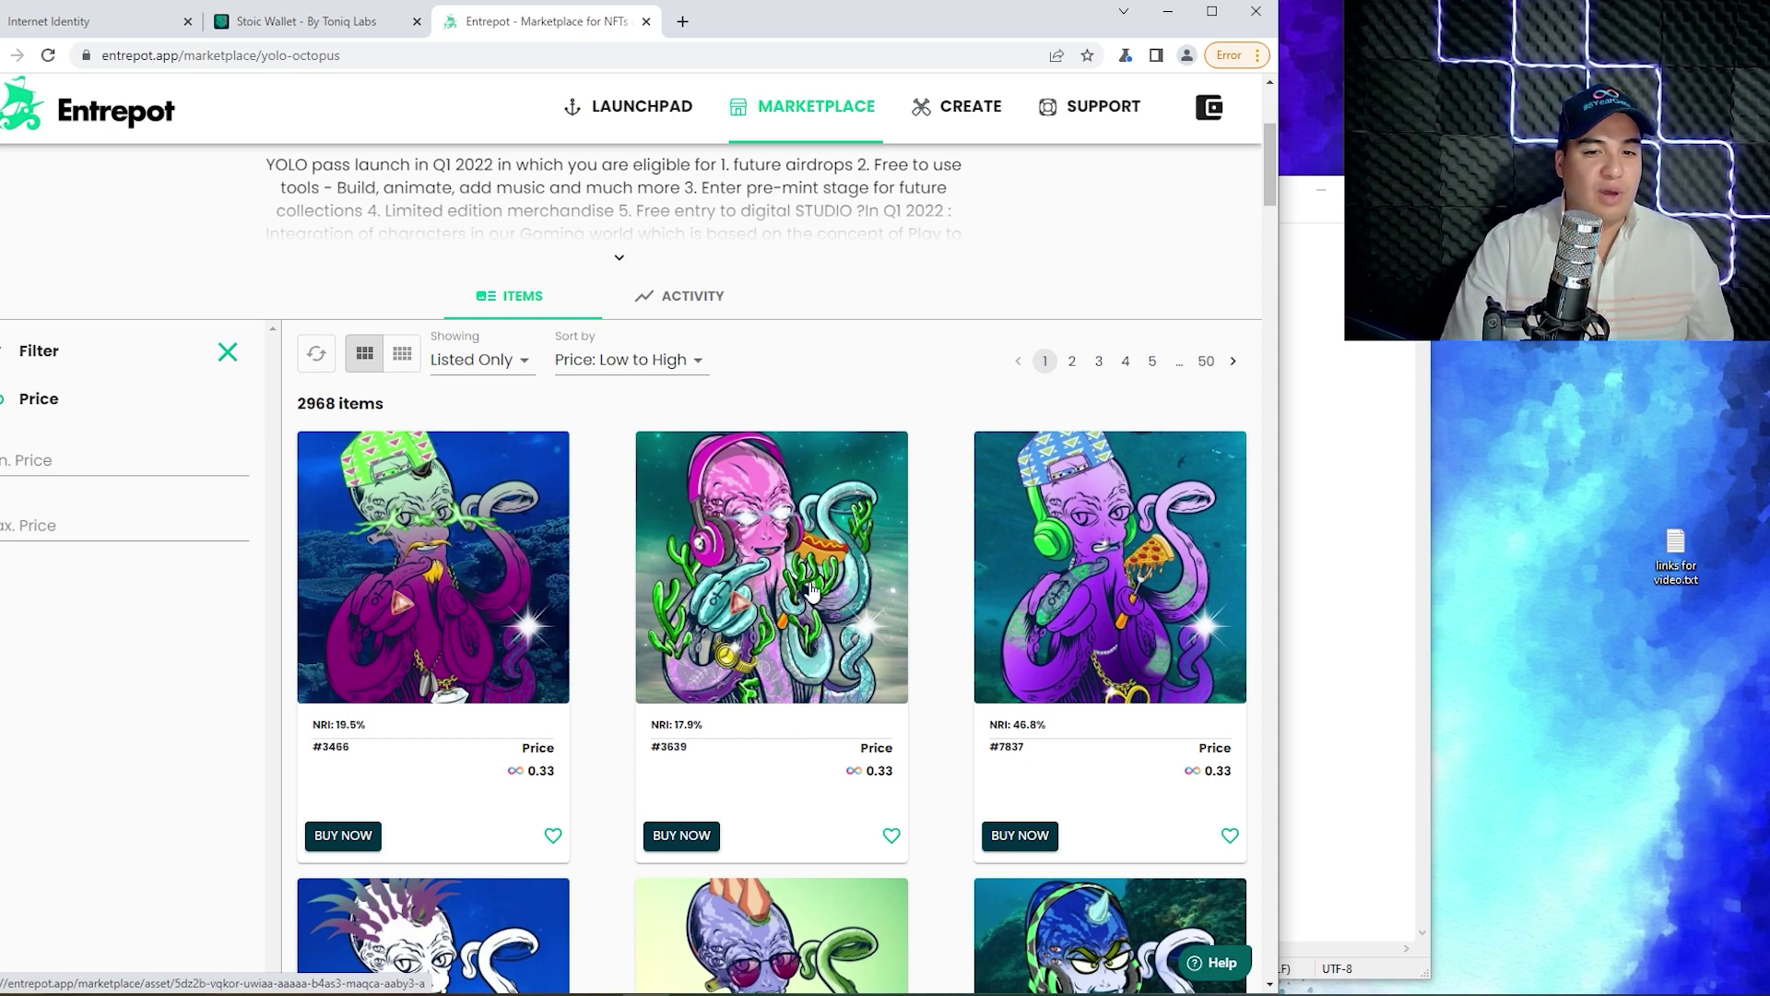
Step: Reopen the YOLO Octopus collection from the marketplace and try to buy item #3466, closing the resulting message
key(alt+Left)
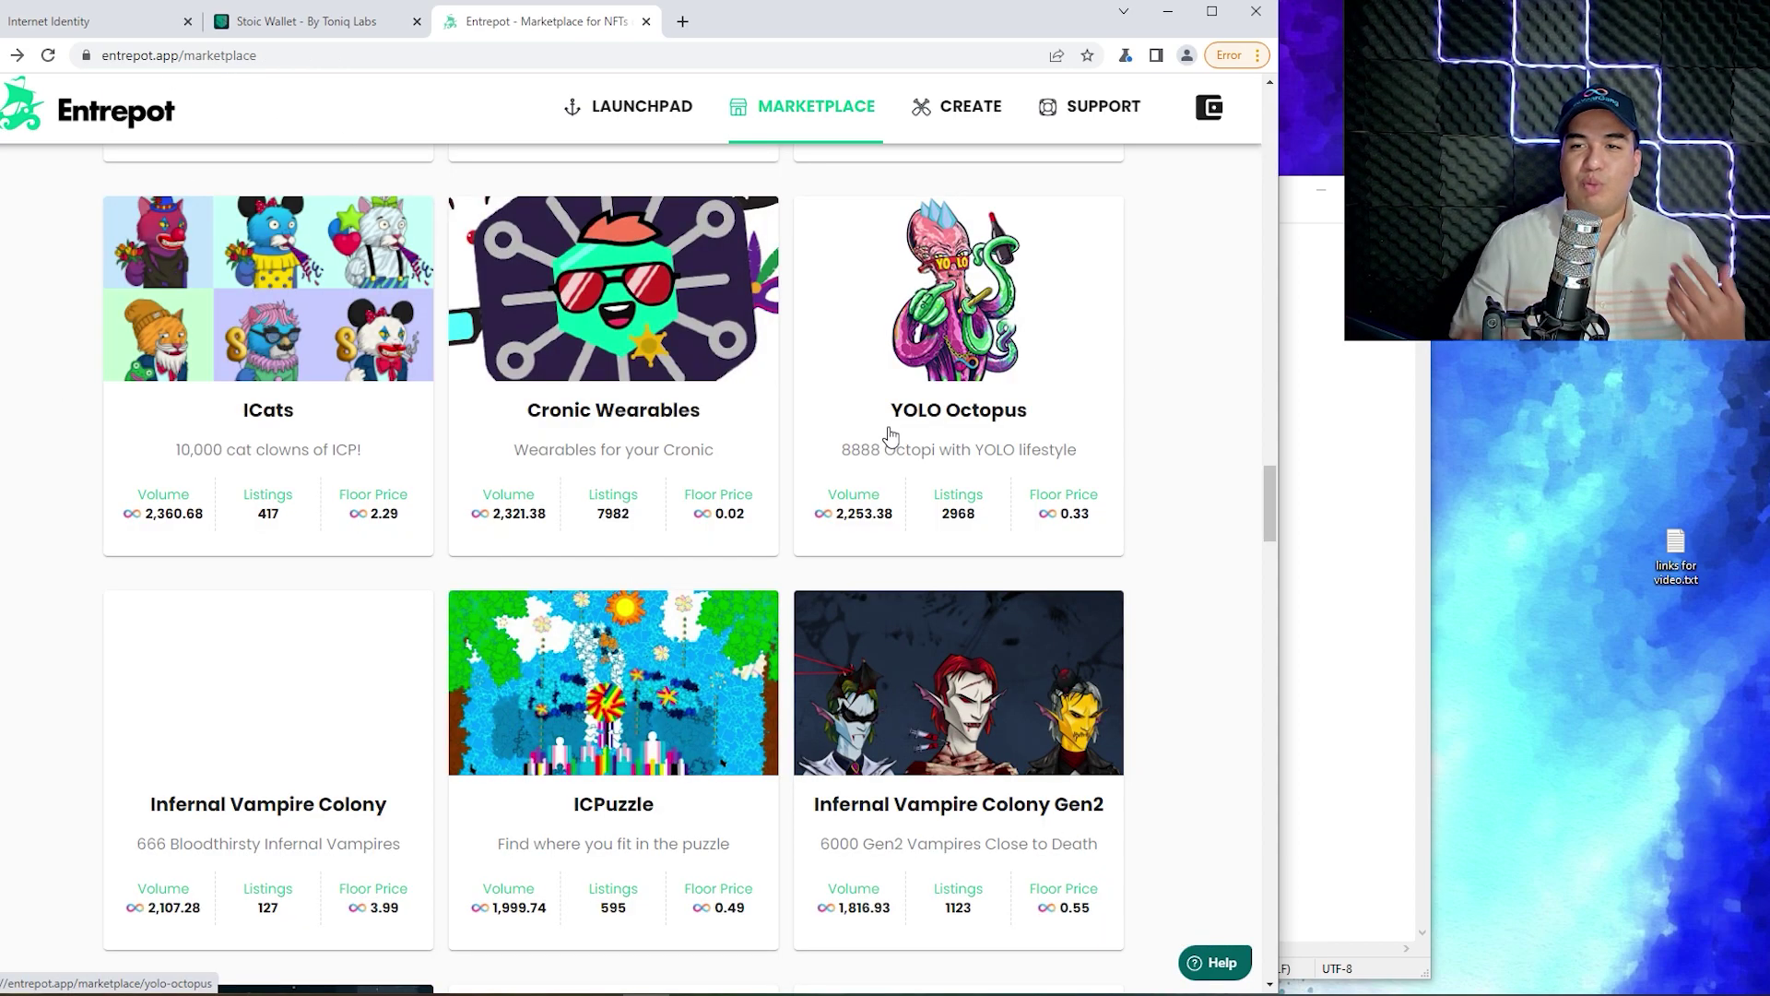
click(925, 363)
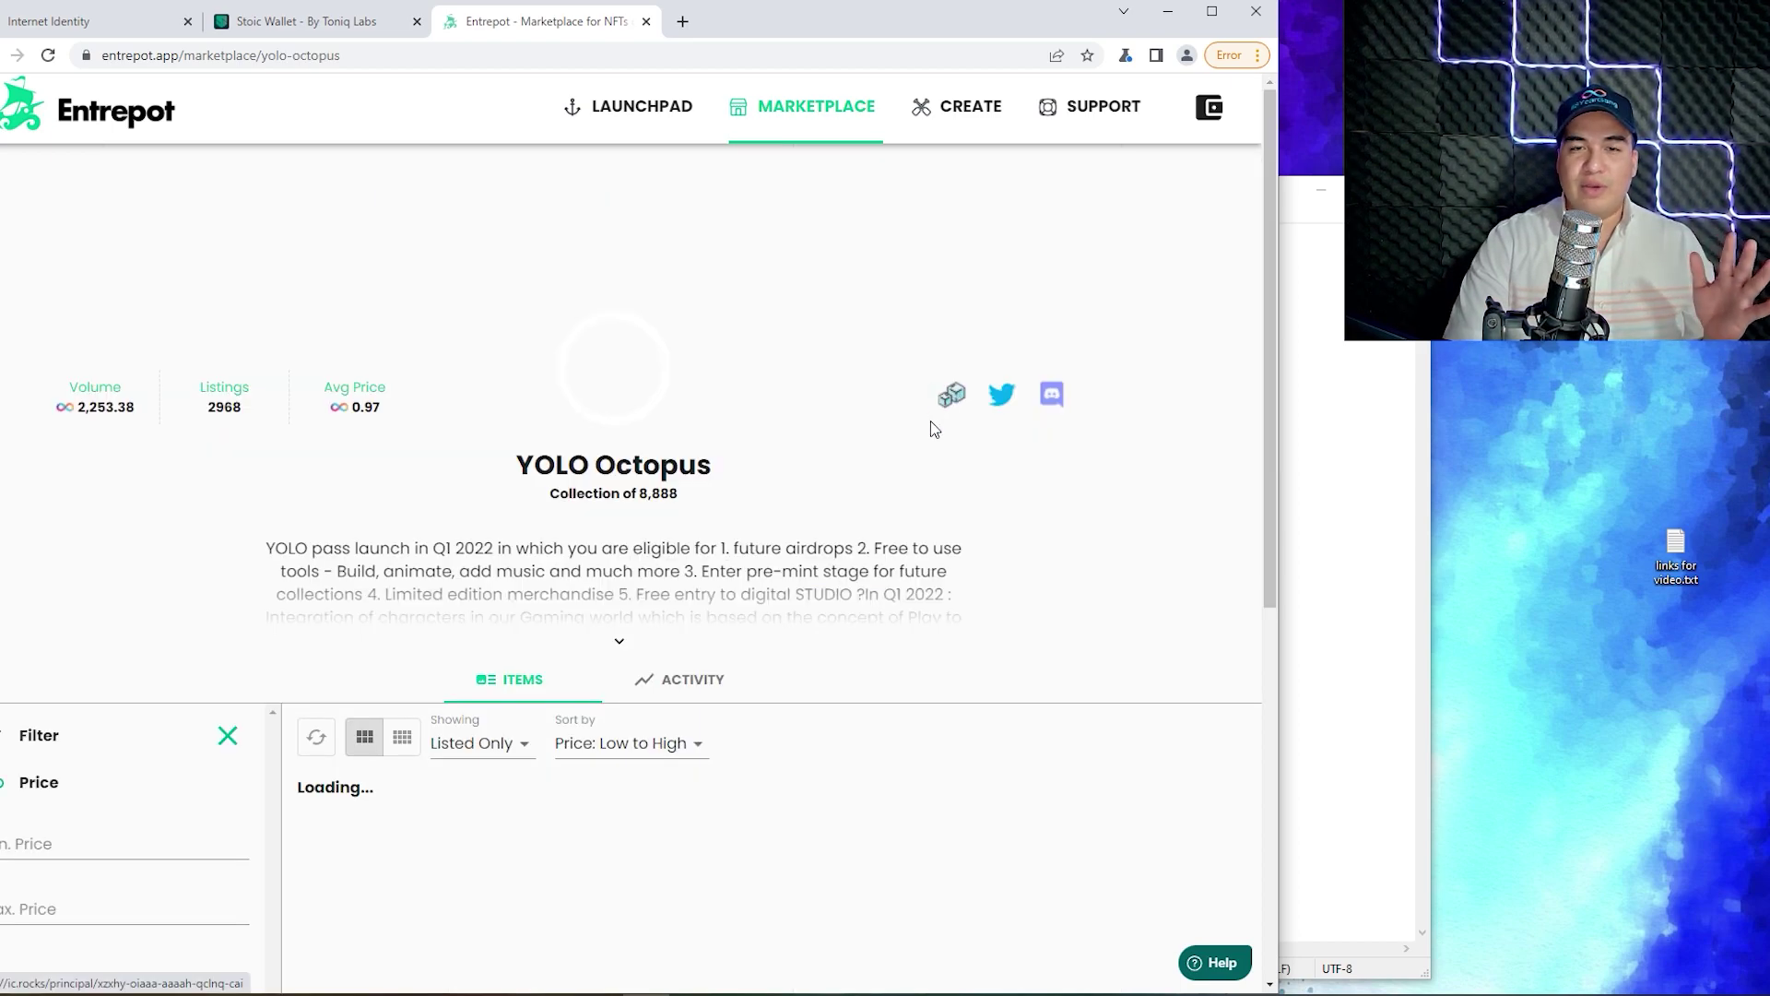
scroll(424, 633, down, 5)
scroll(424, 633, down, 1)
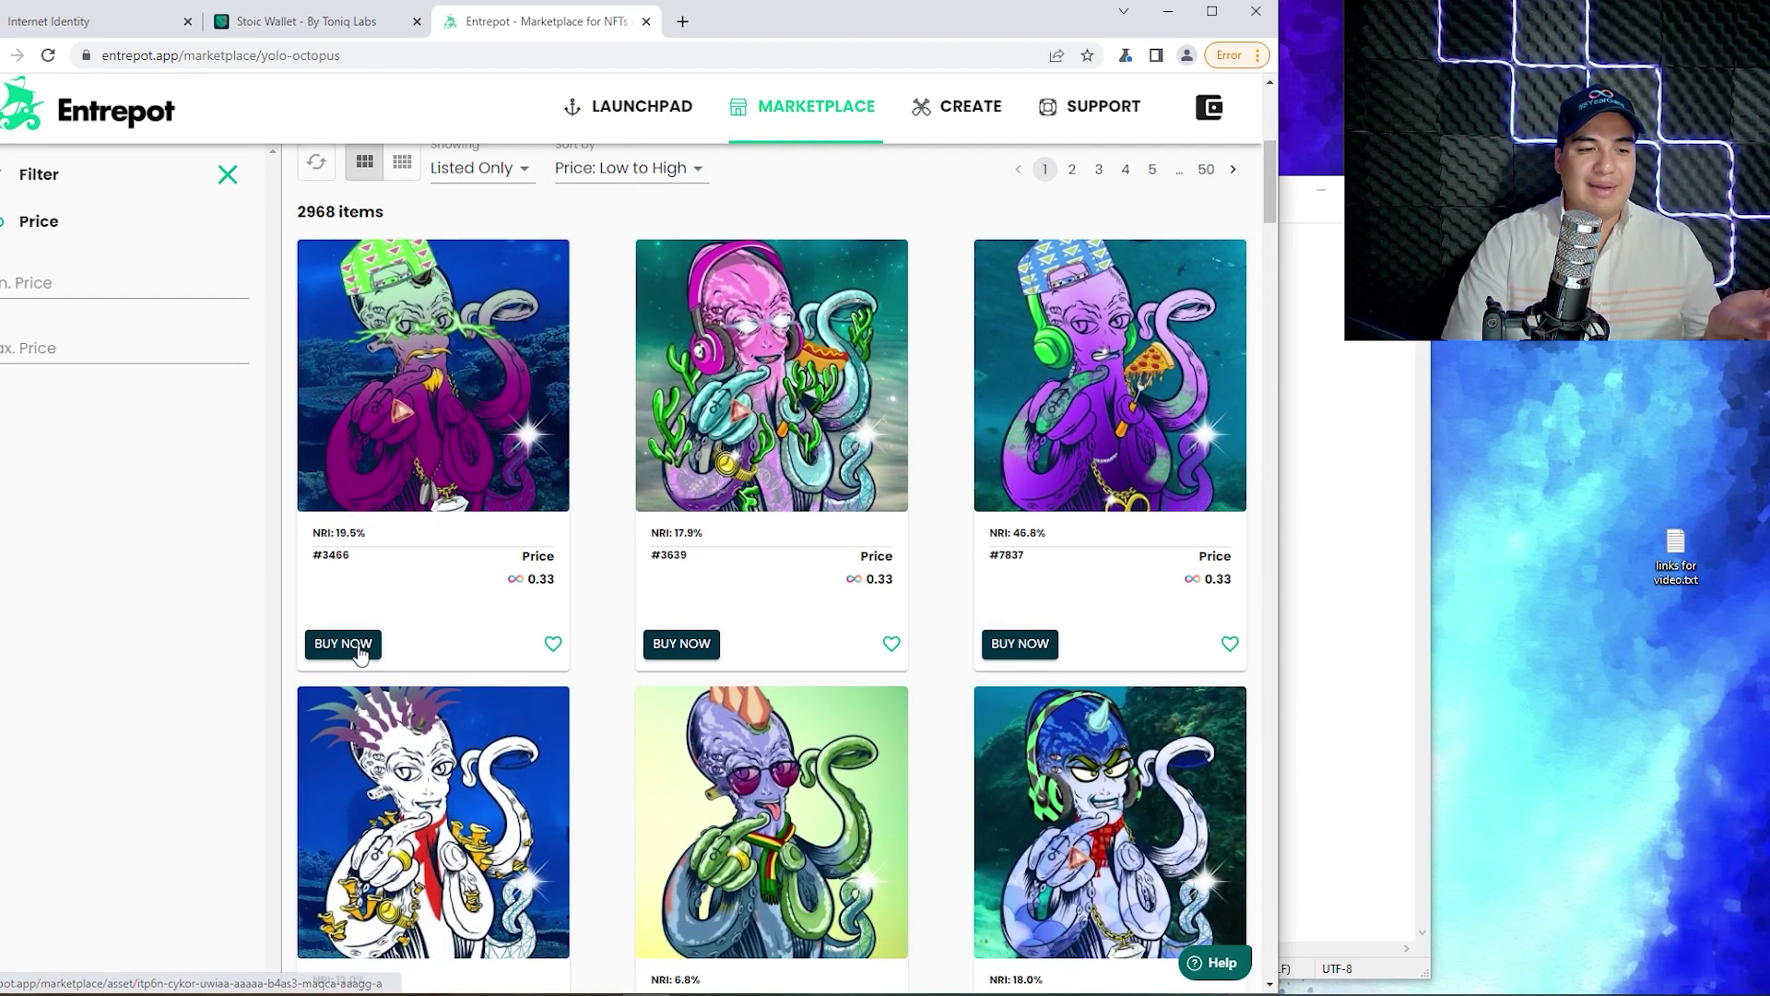
click(351, 644)
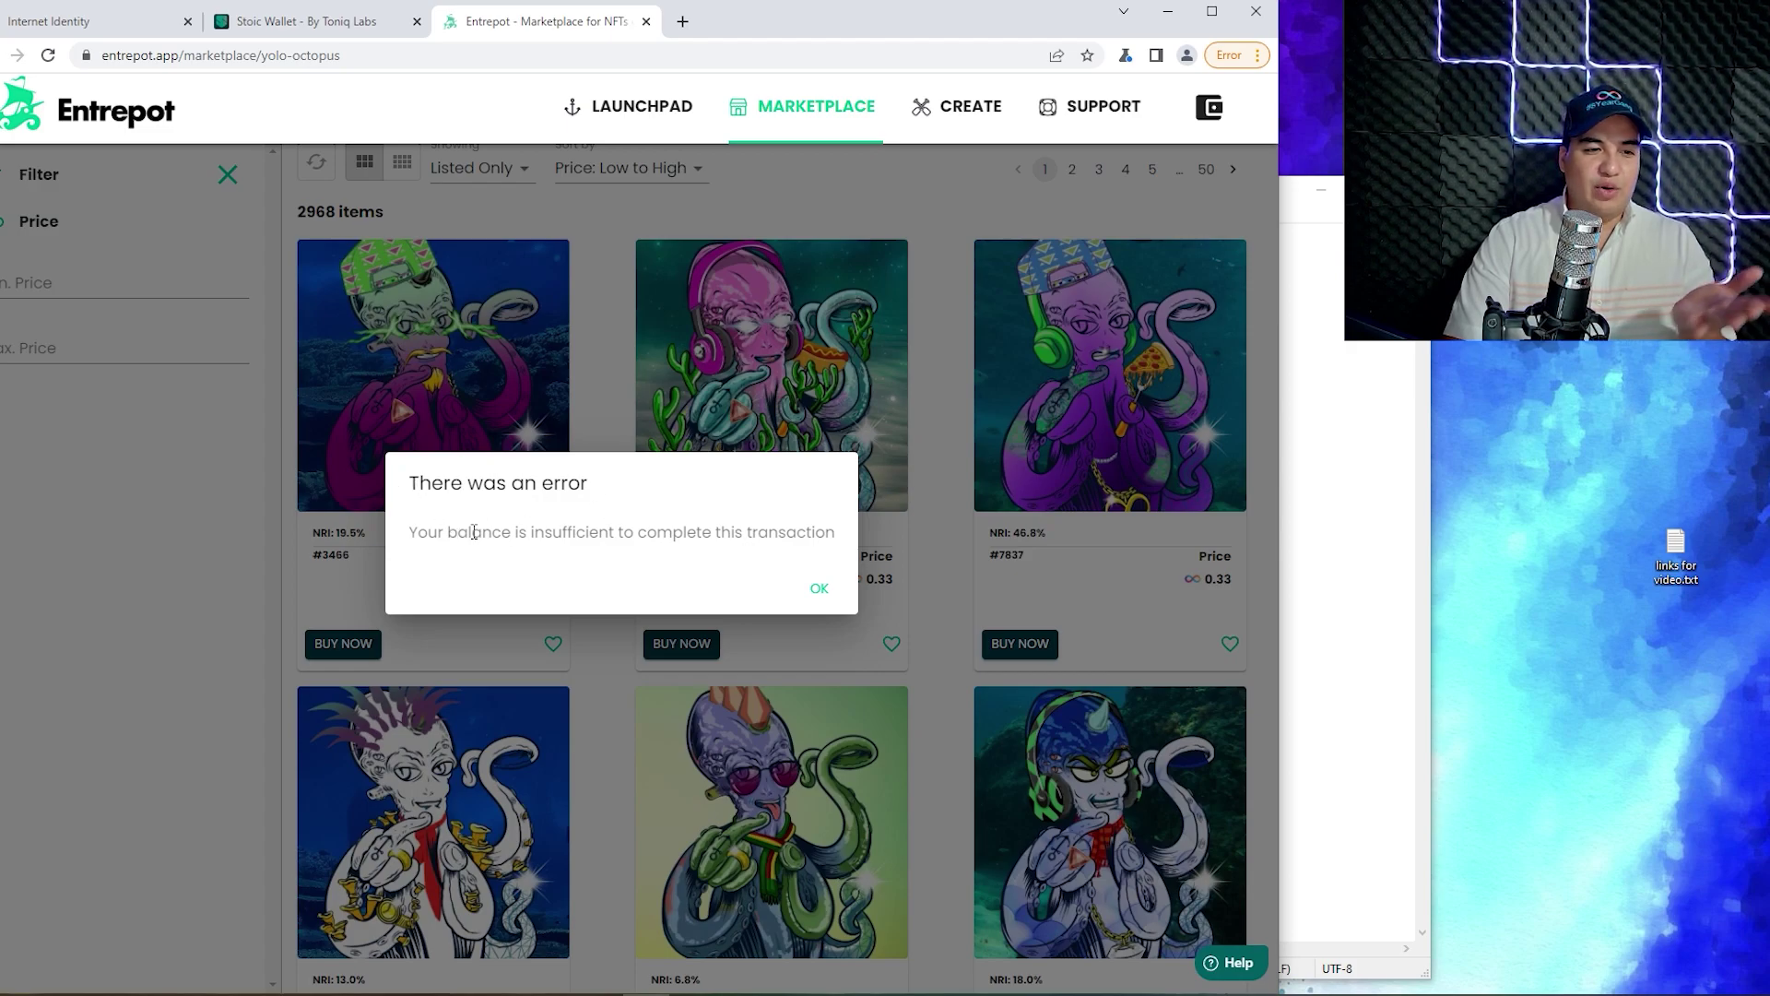
drag(429, 530, 865, 536)
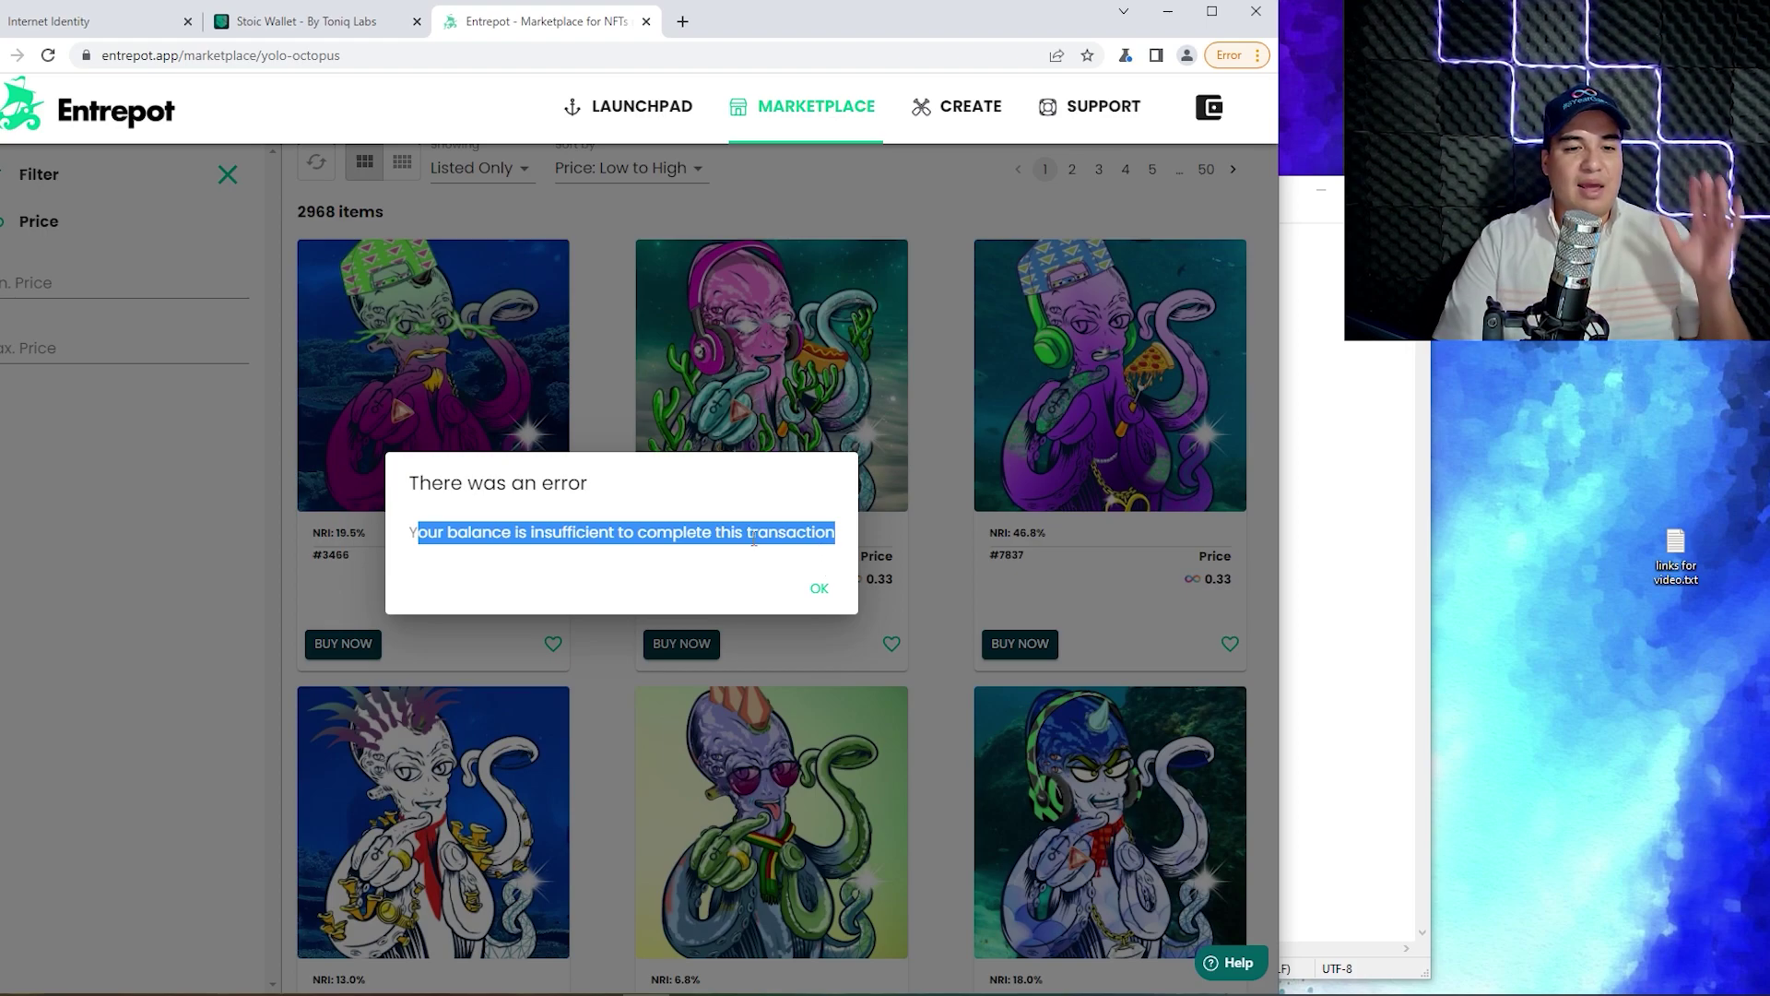
click(819, 588)
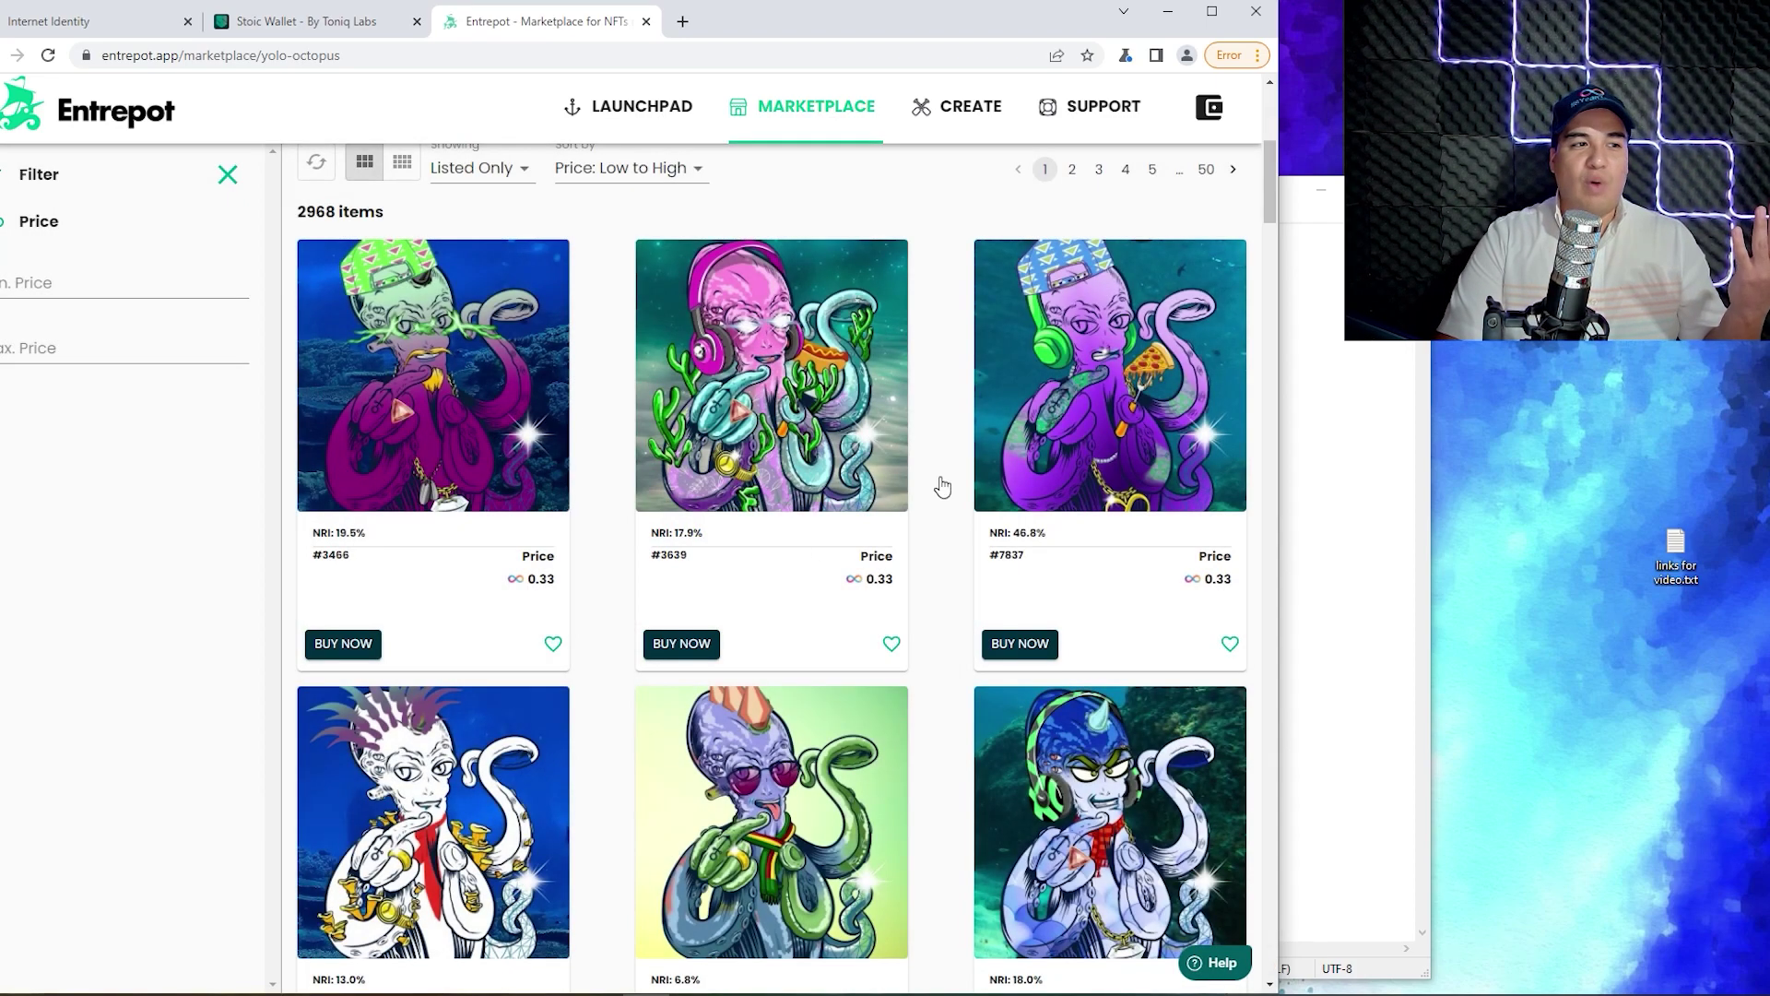
Step: Show the connected wallet details and open the collected NFTs
click(1209, 107)
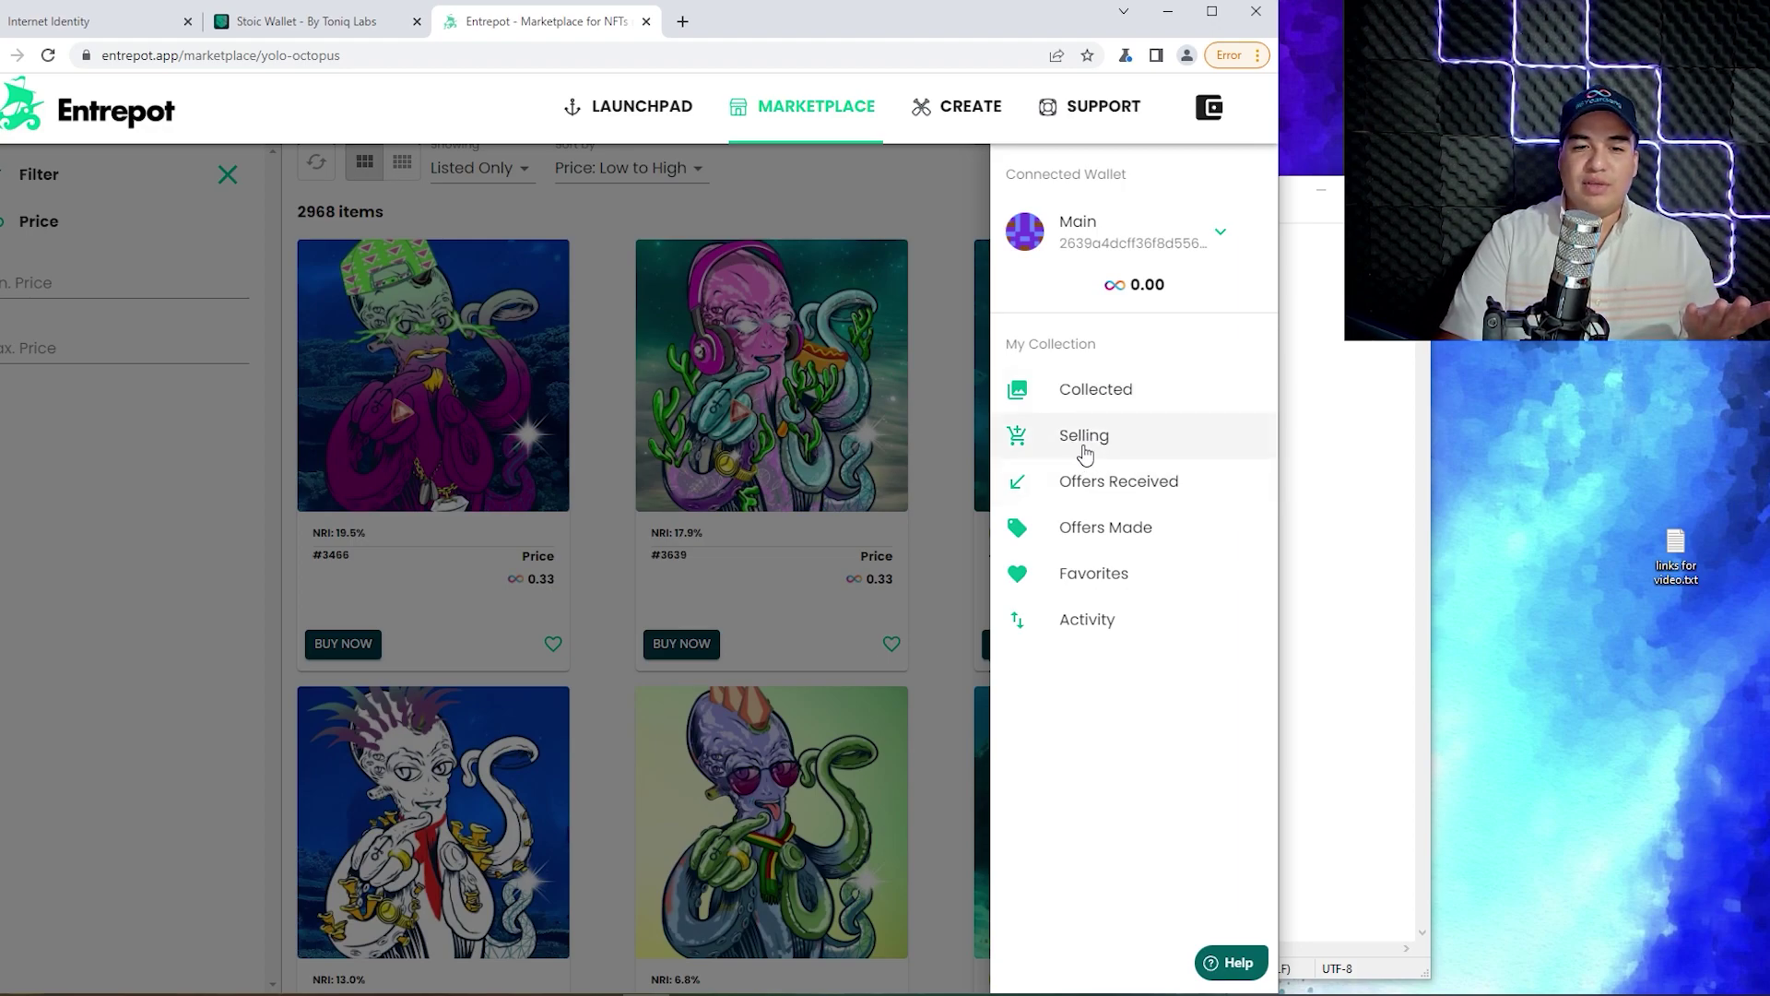
click(1103, 387)
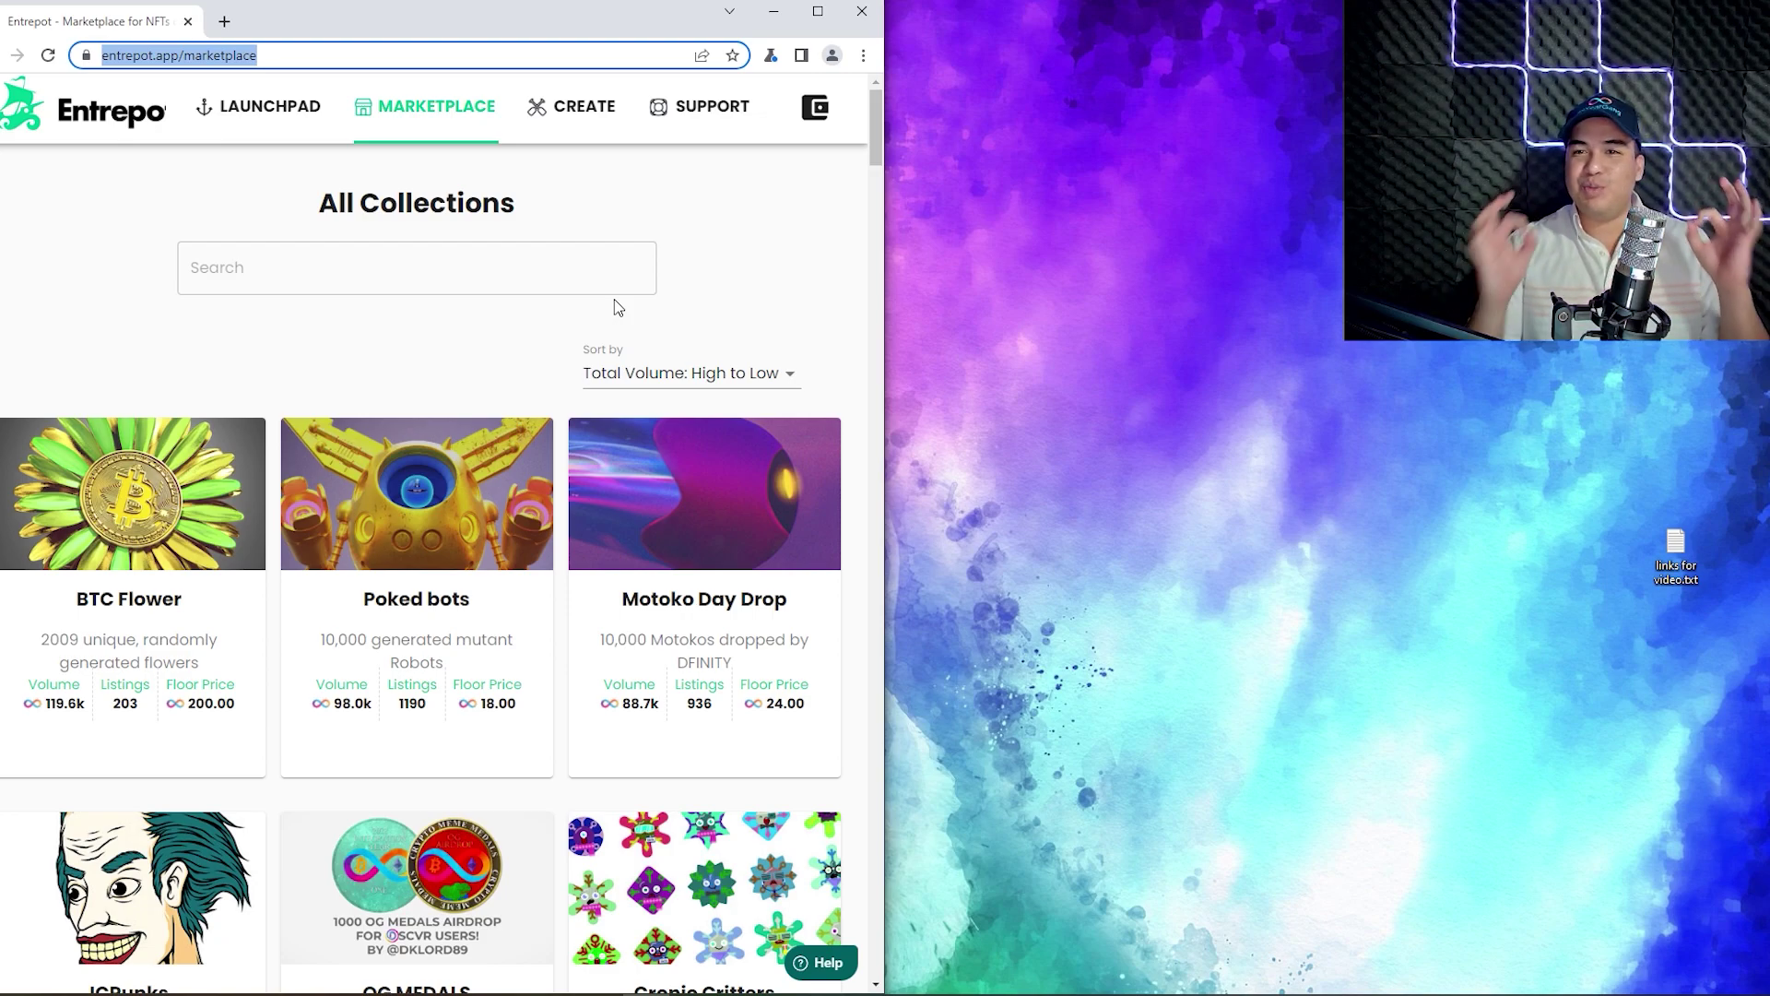
Step: Search the marketplace's All Collections for "icp" and "squad"
click(531, 273)
text(icp)
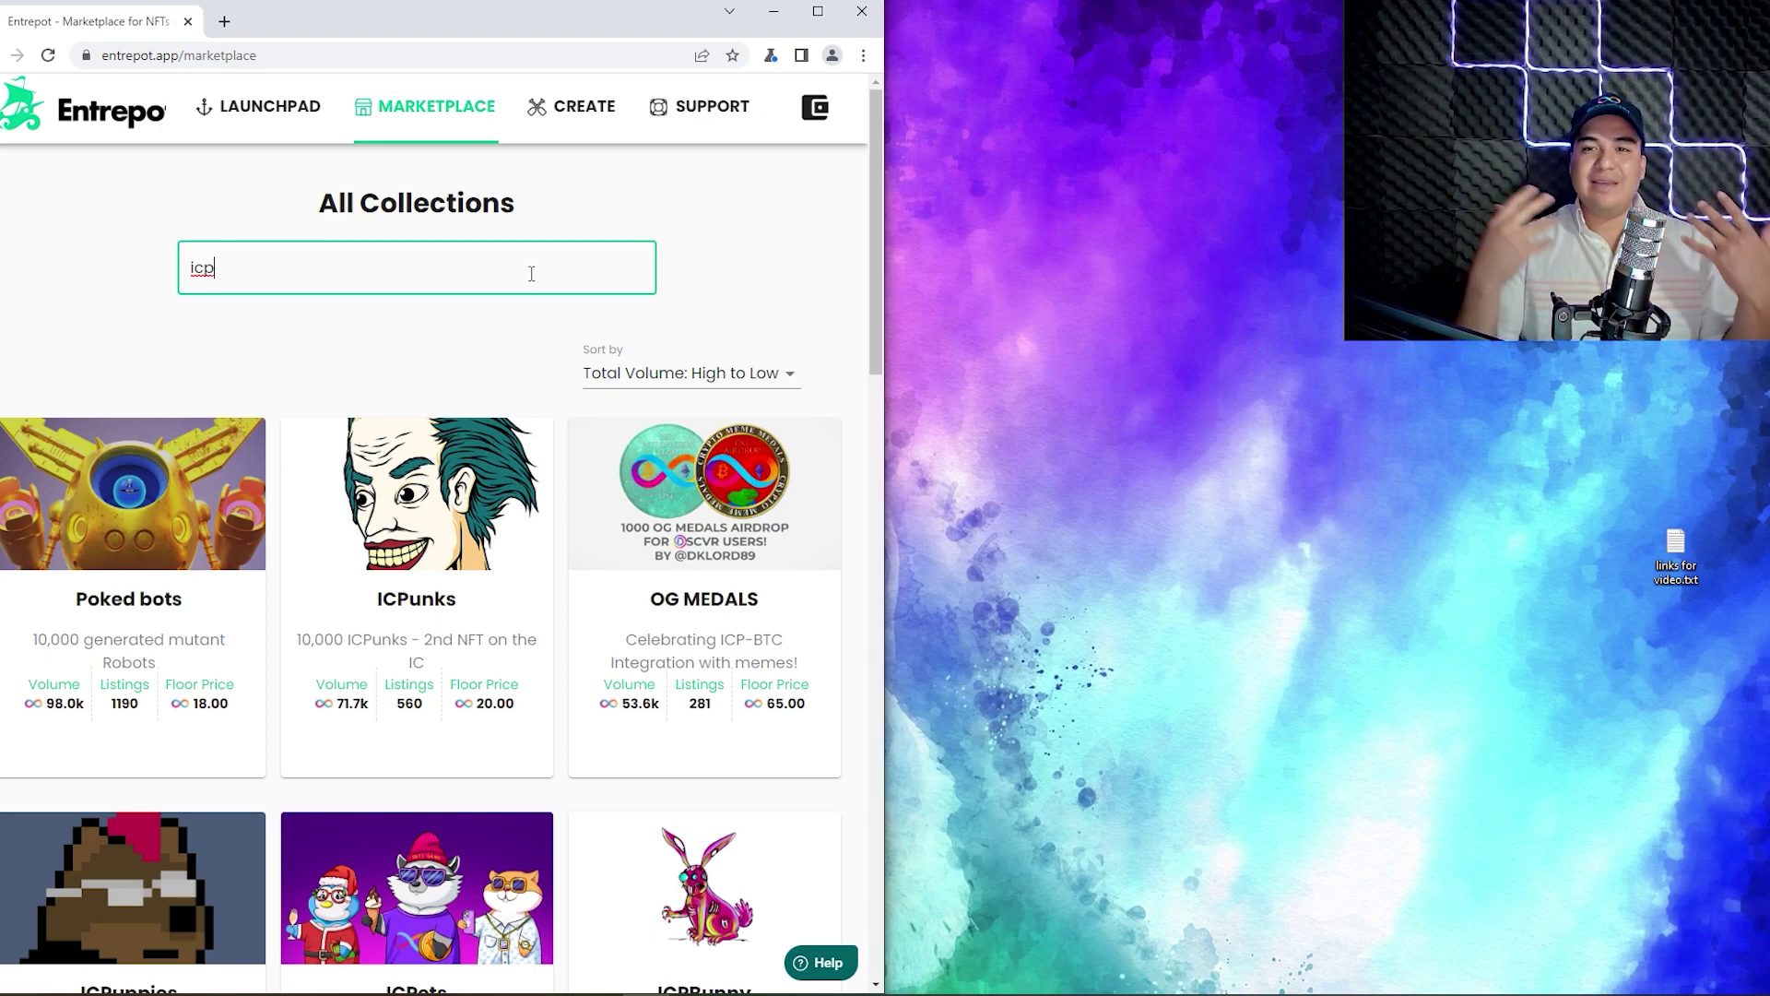
text(squad)
Step: Open the OG MEDALS collection and examine its listed items and prices, followed by the Dfinity Space Apes collection
click(763, 526)
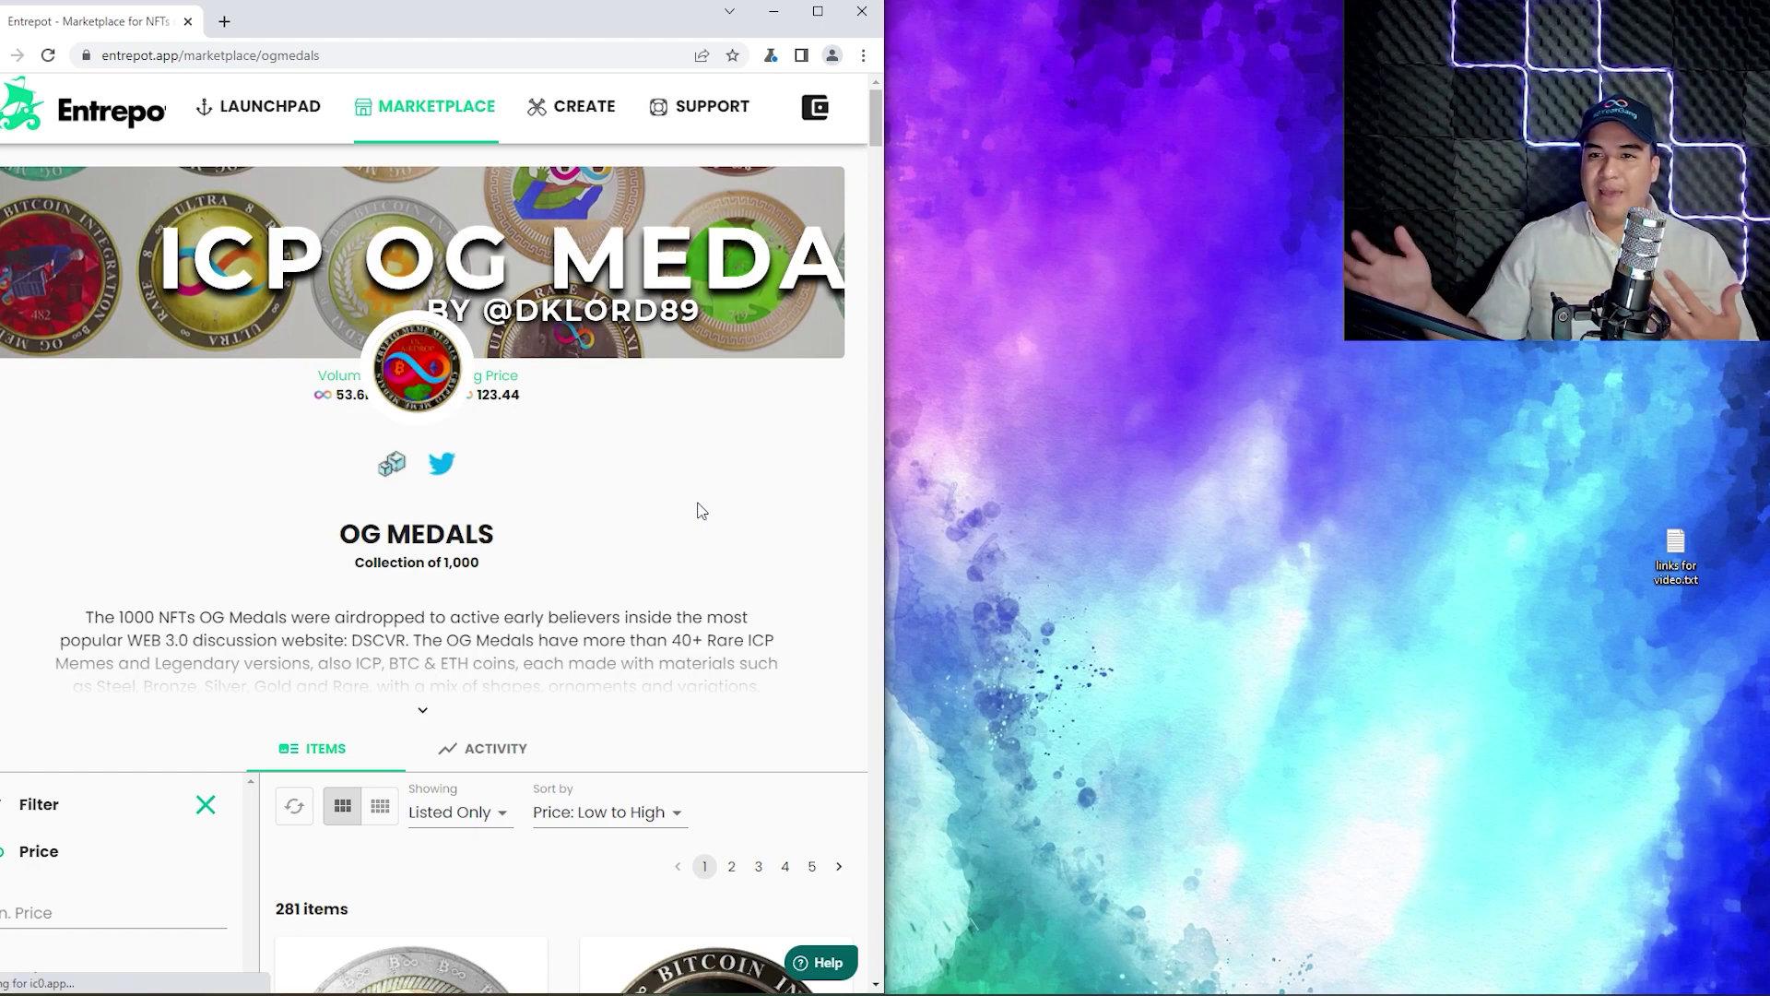
scroll(705, 514, down, 8)
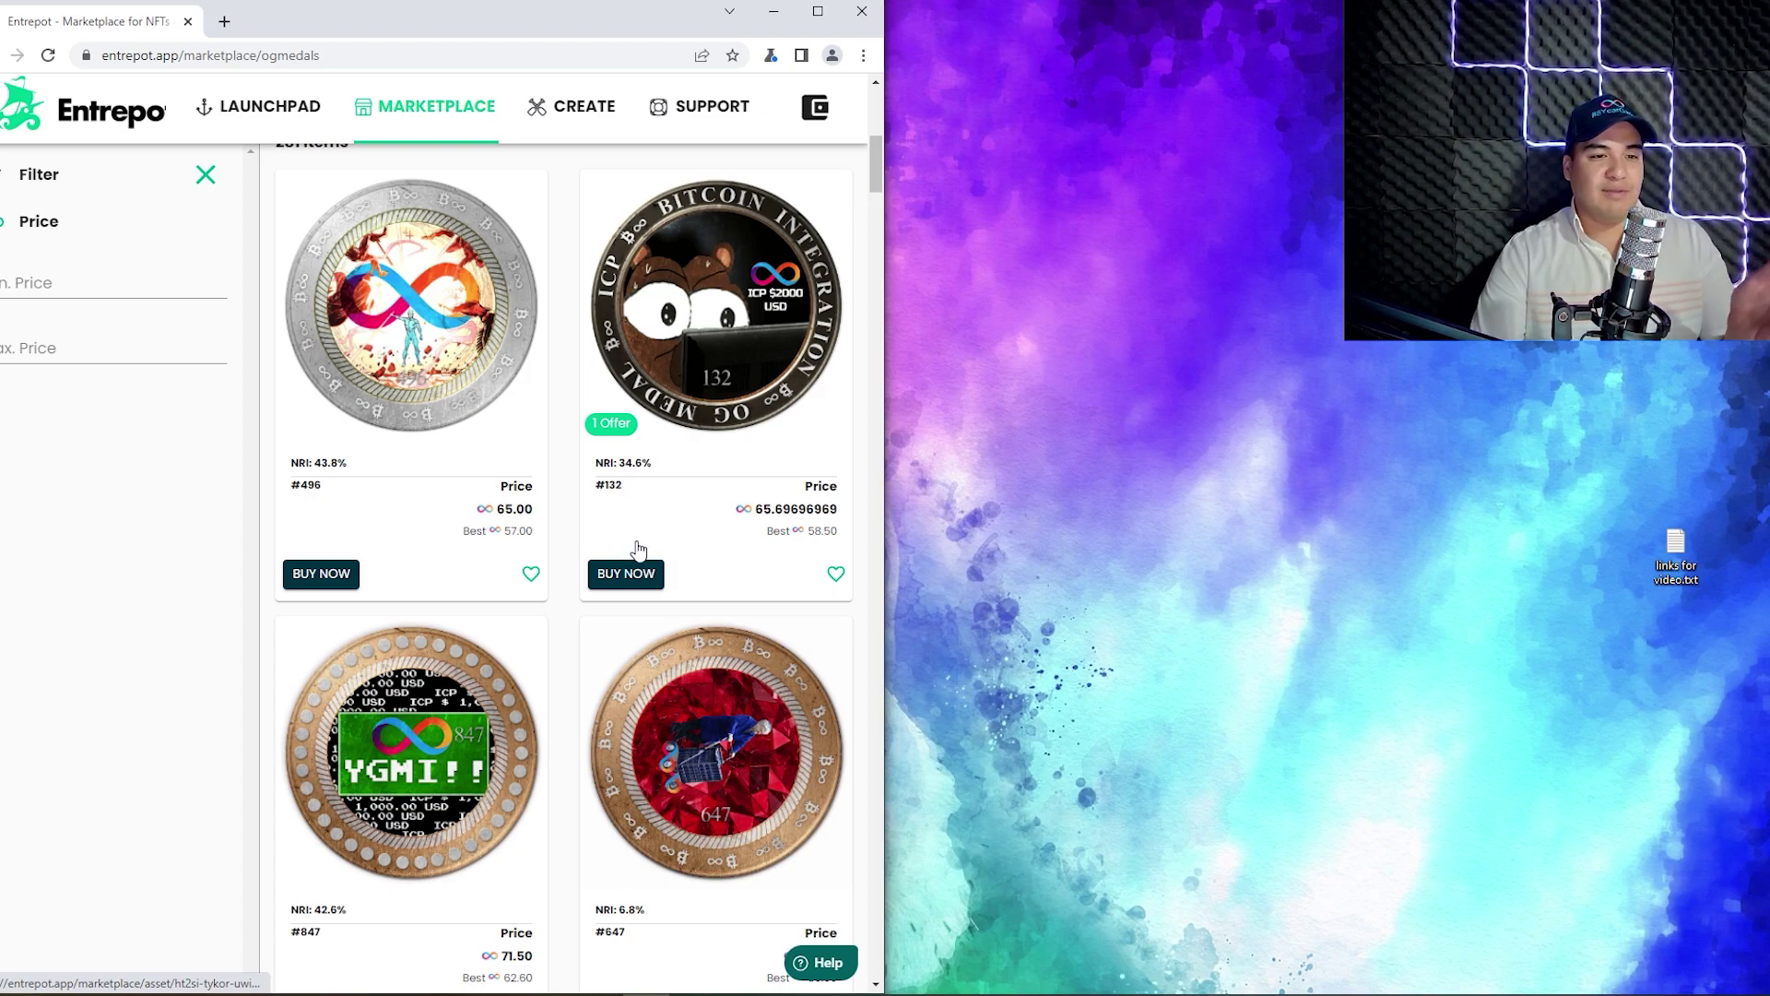
scroll(644, 542, down, 3)
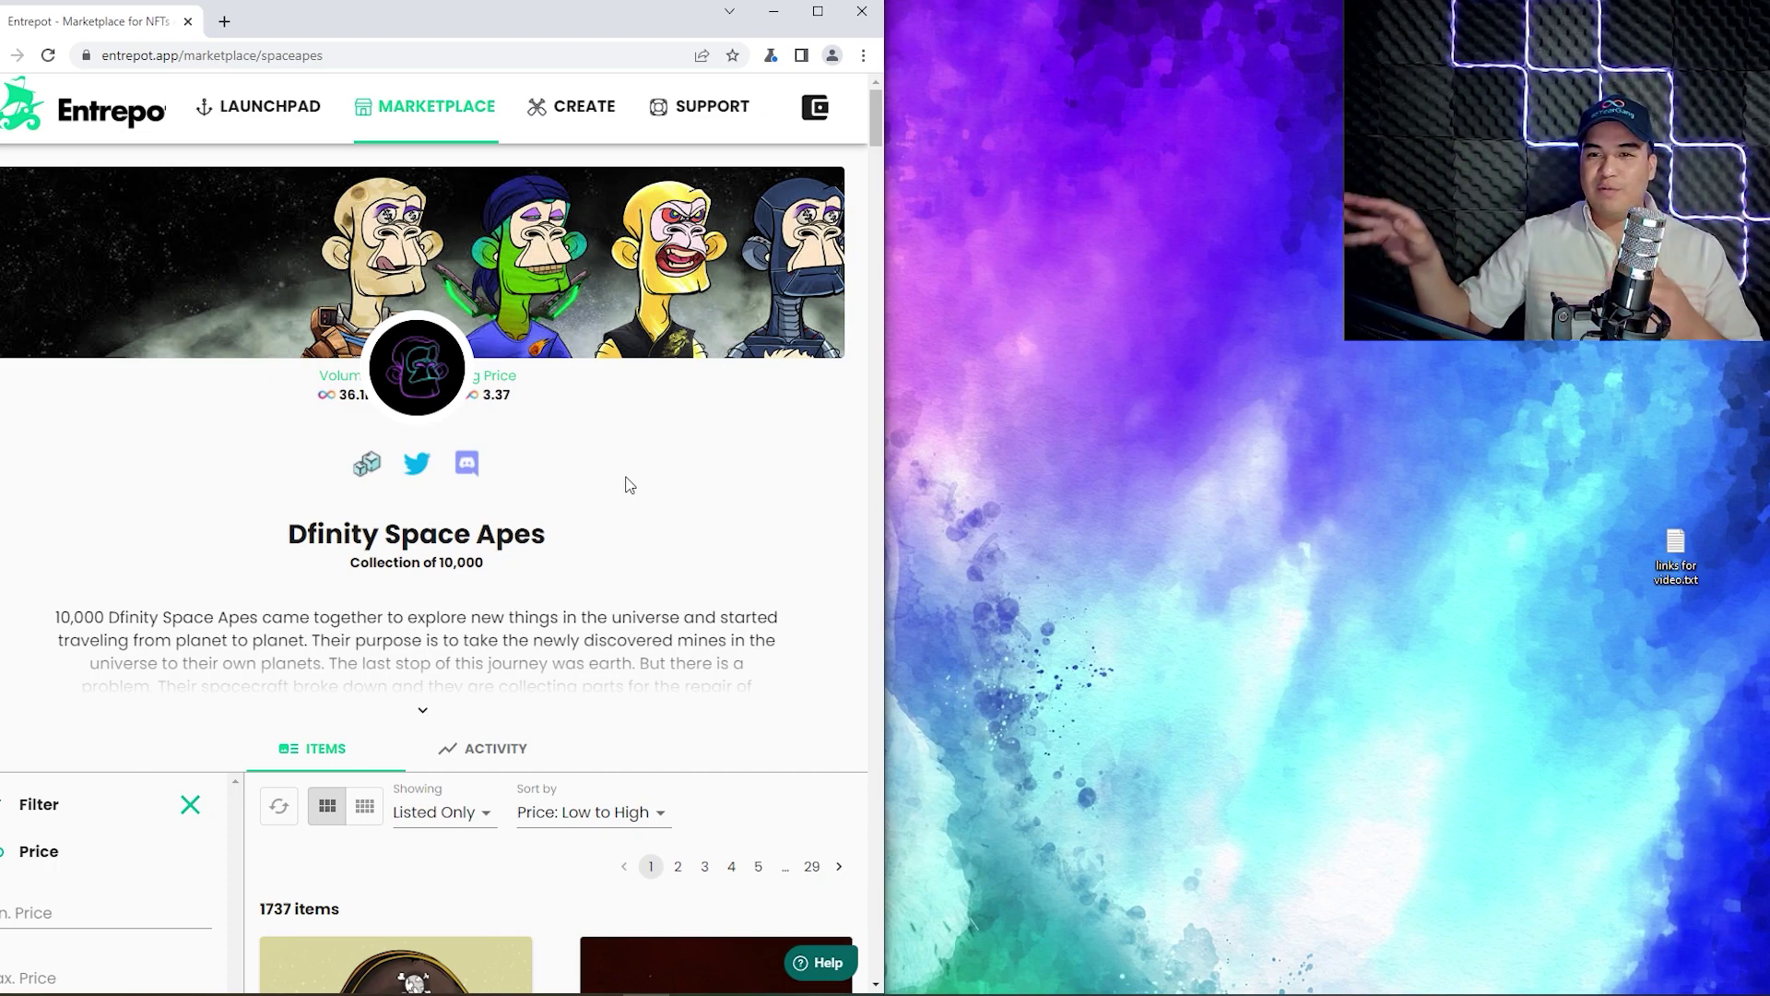
scroll(688, 462, down, 5)
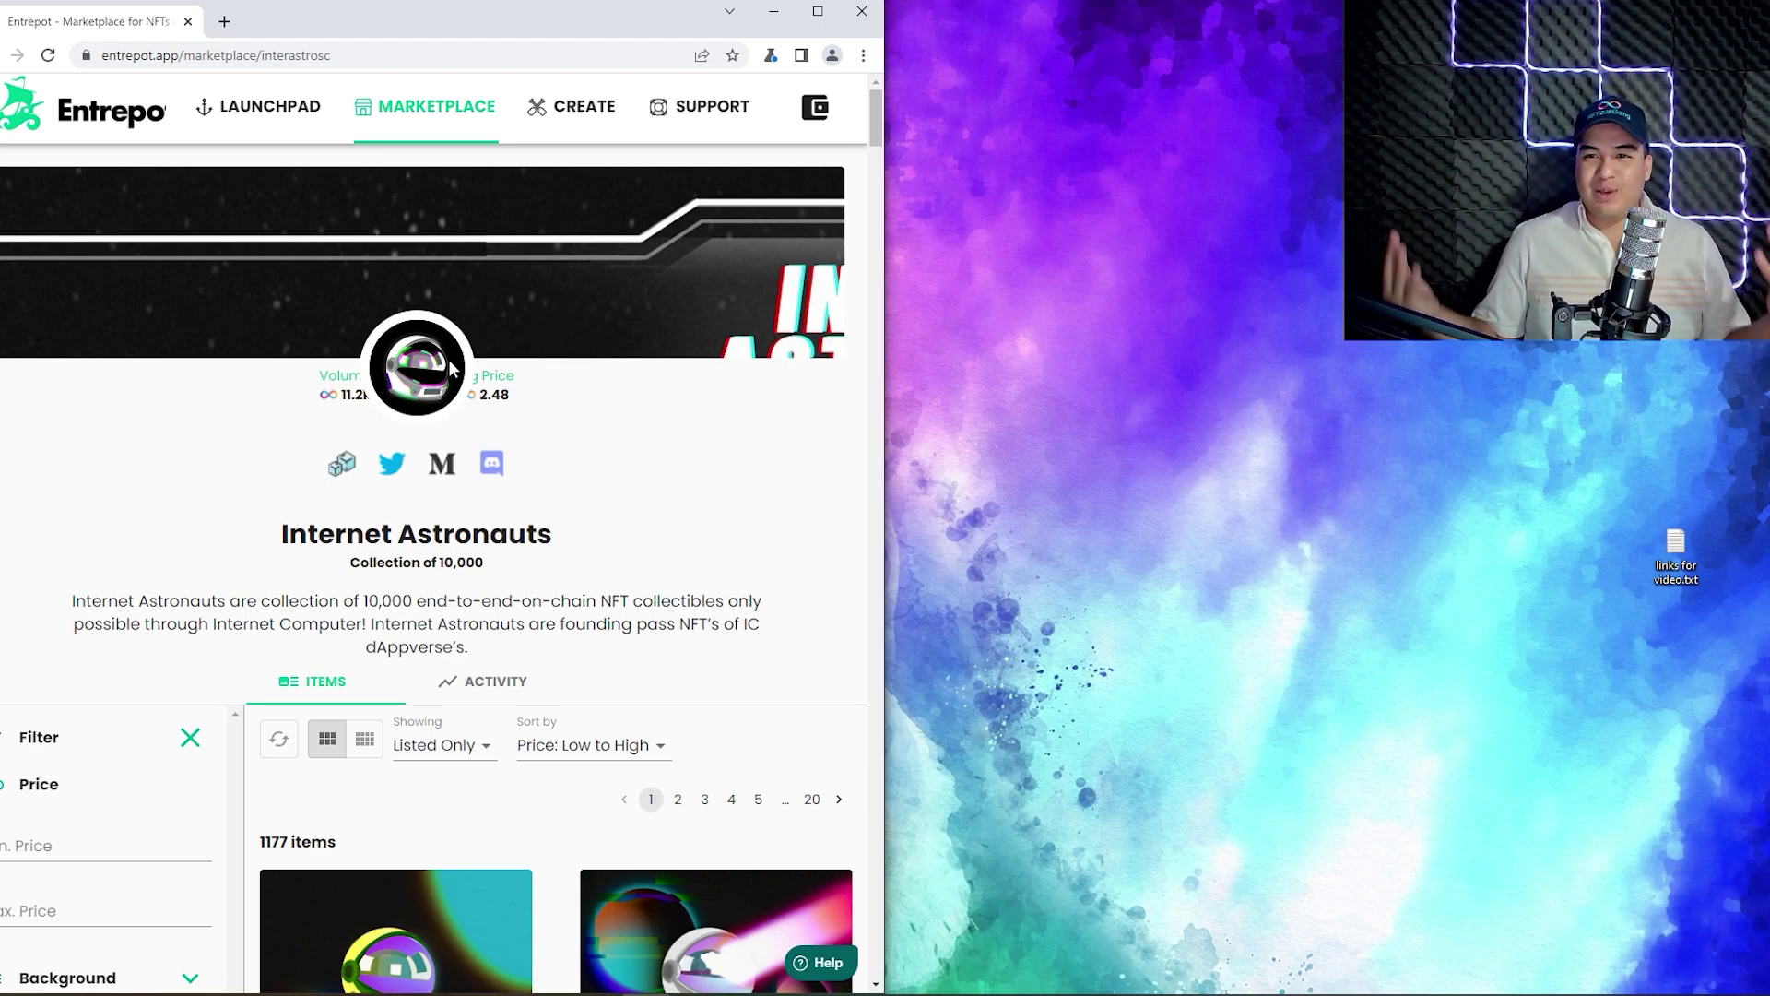
Step: Examine the Internet Astronauts collection's description, listed items and prices
scroll(732, 501, down, 5)
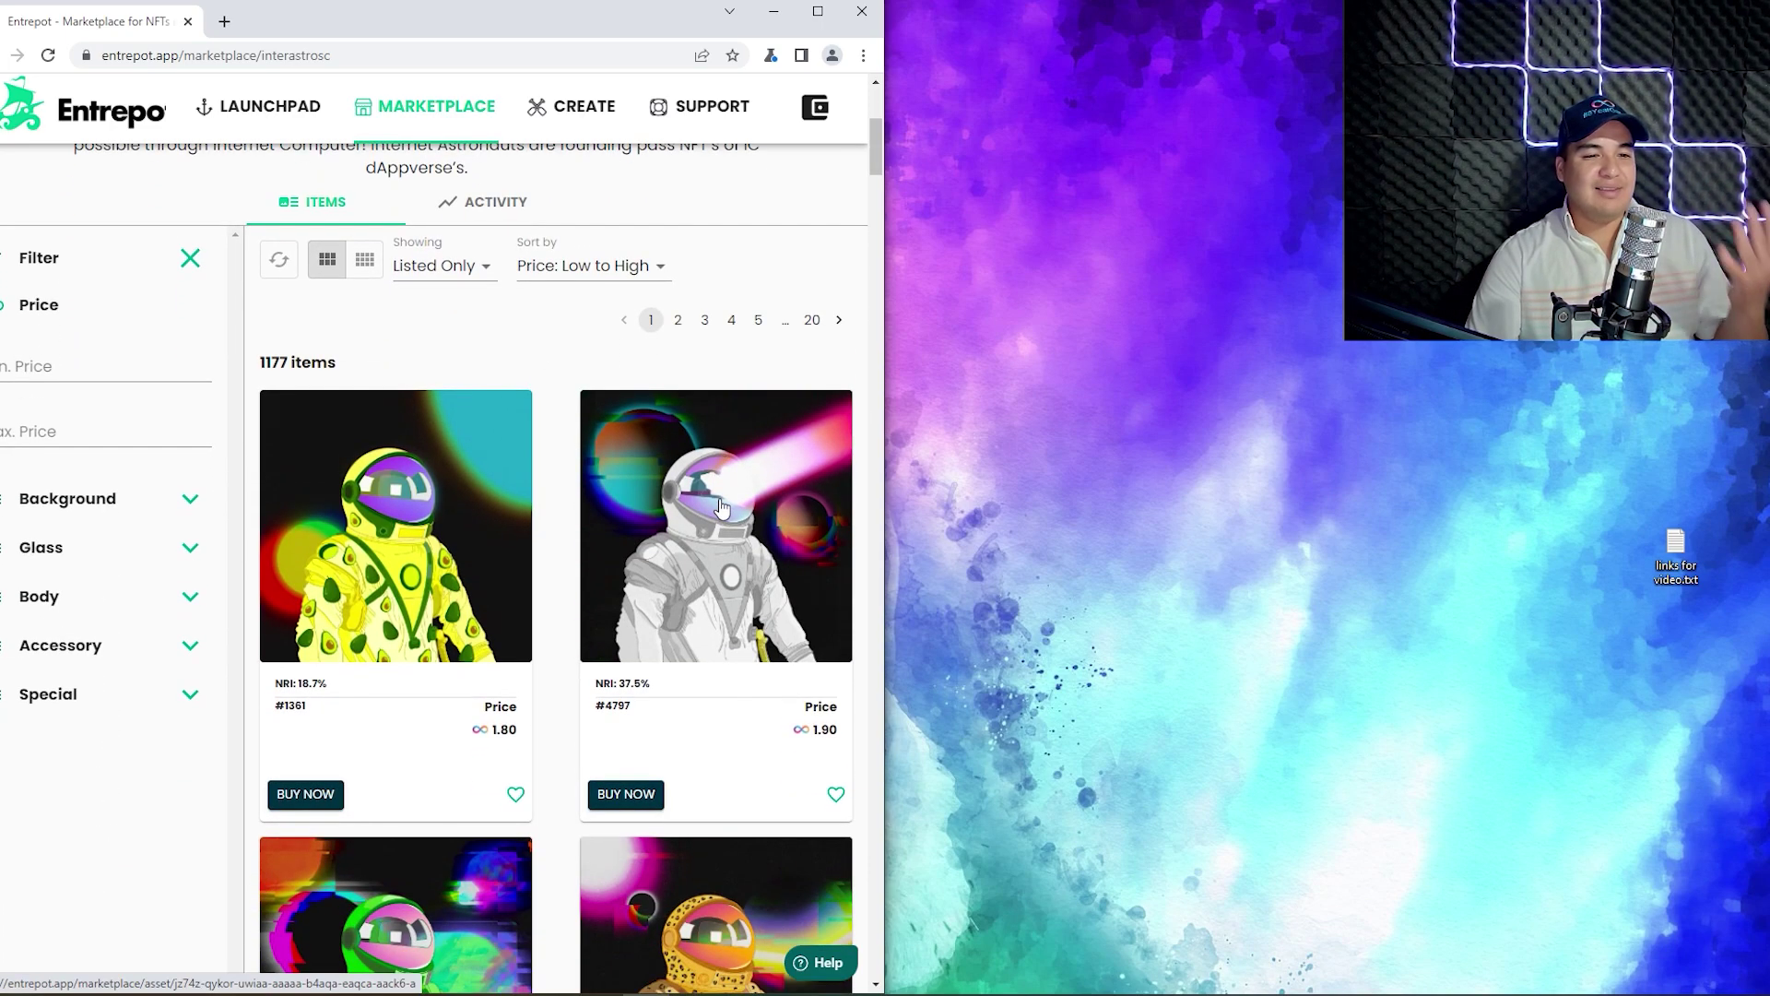
scroll(733, 501, down, 6)
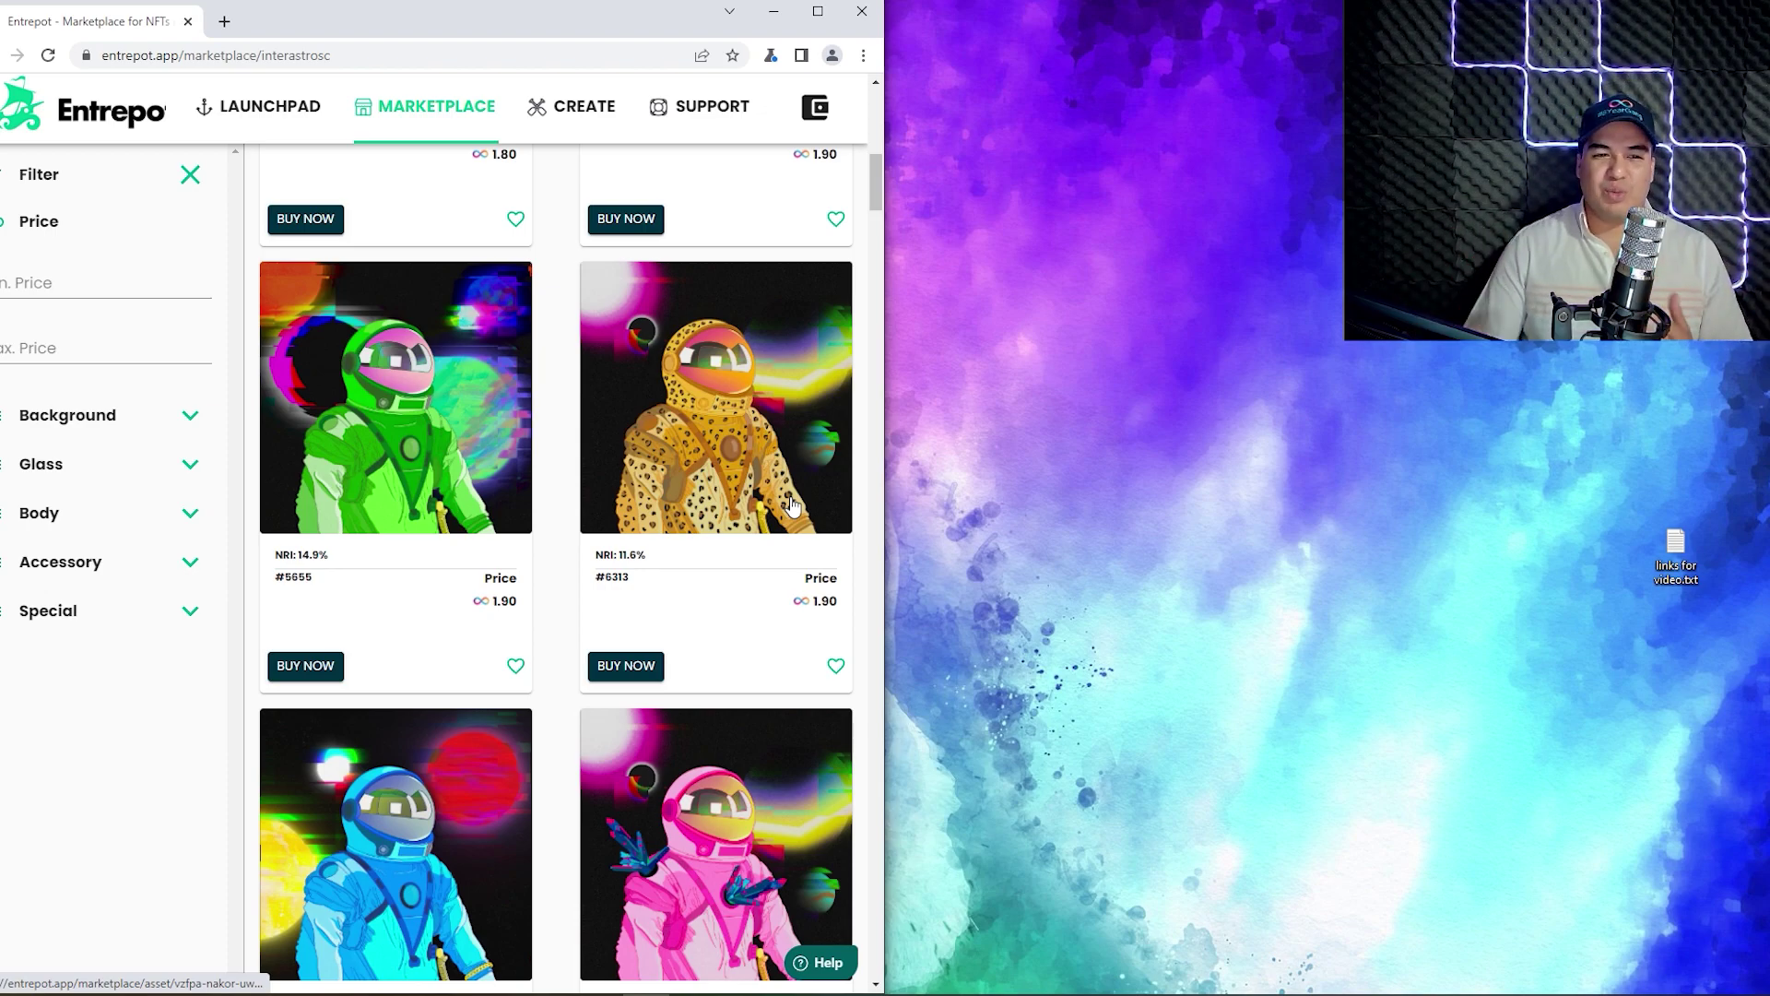
scroll(791, 504, up, 9)
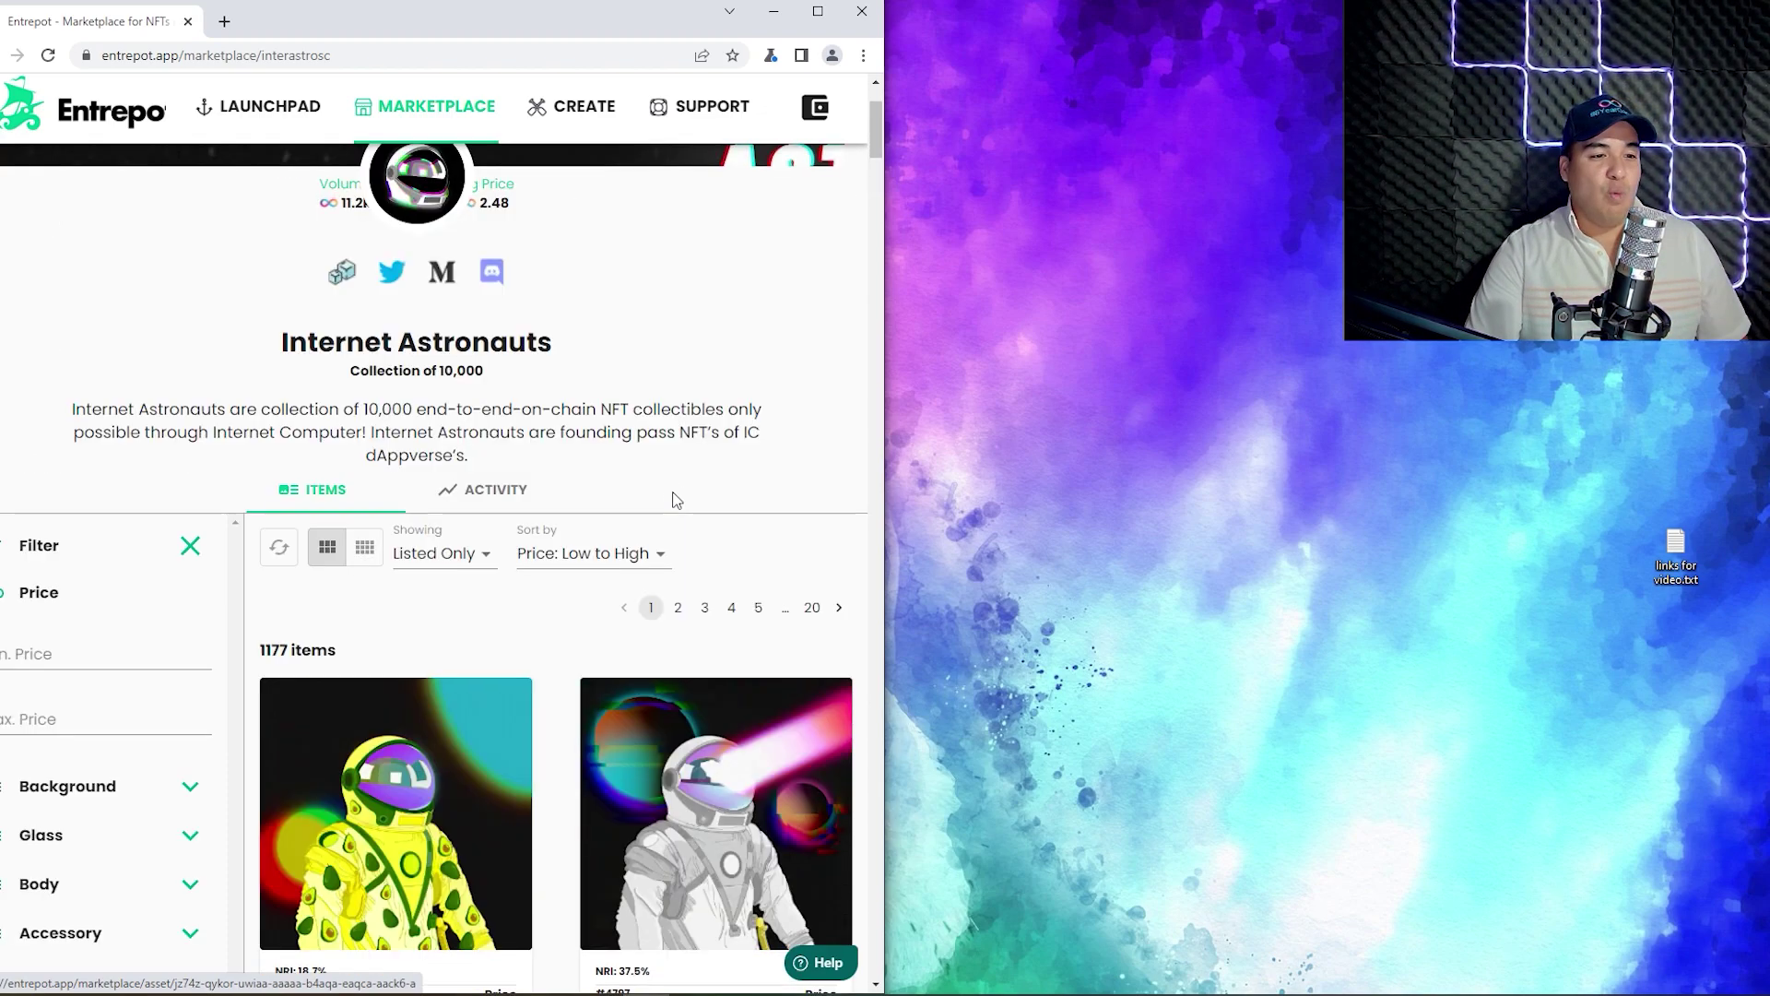
scroll(676, 497, down, 6)
scroll(621, 456, down, 3)
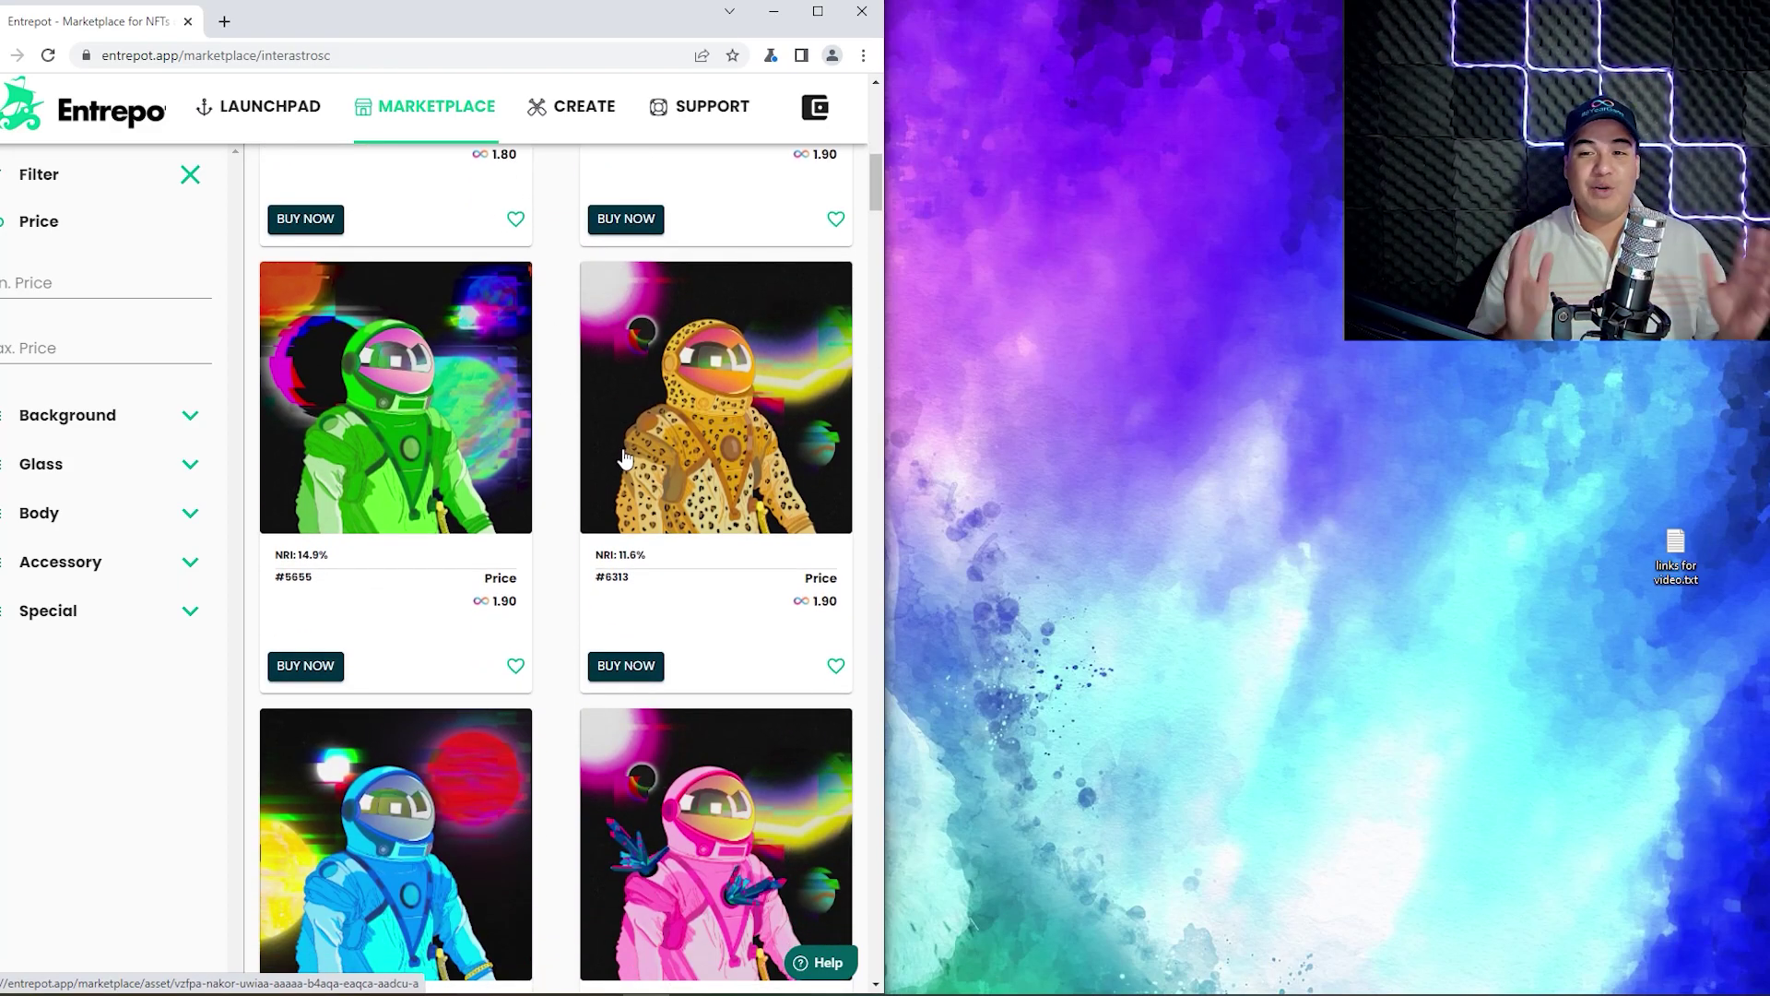
scroll(623, 458, up, 9)
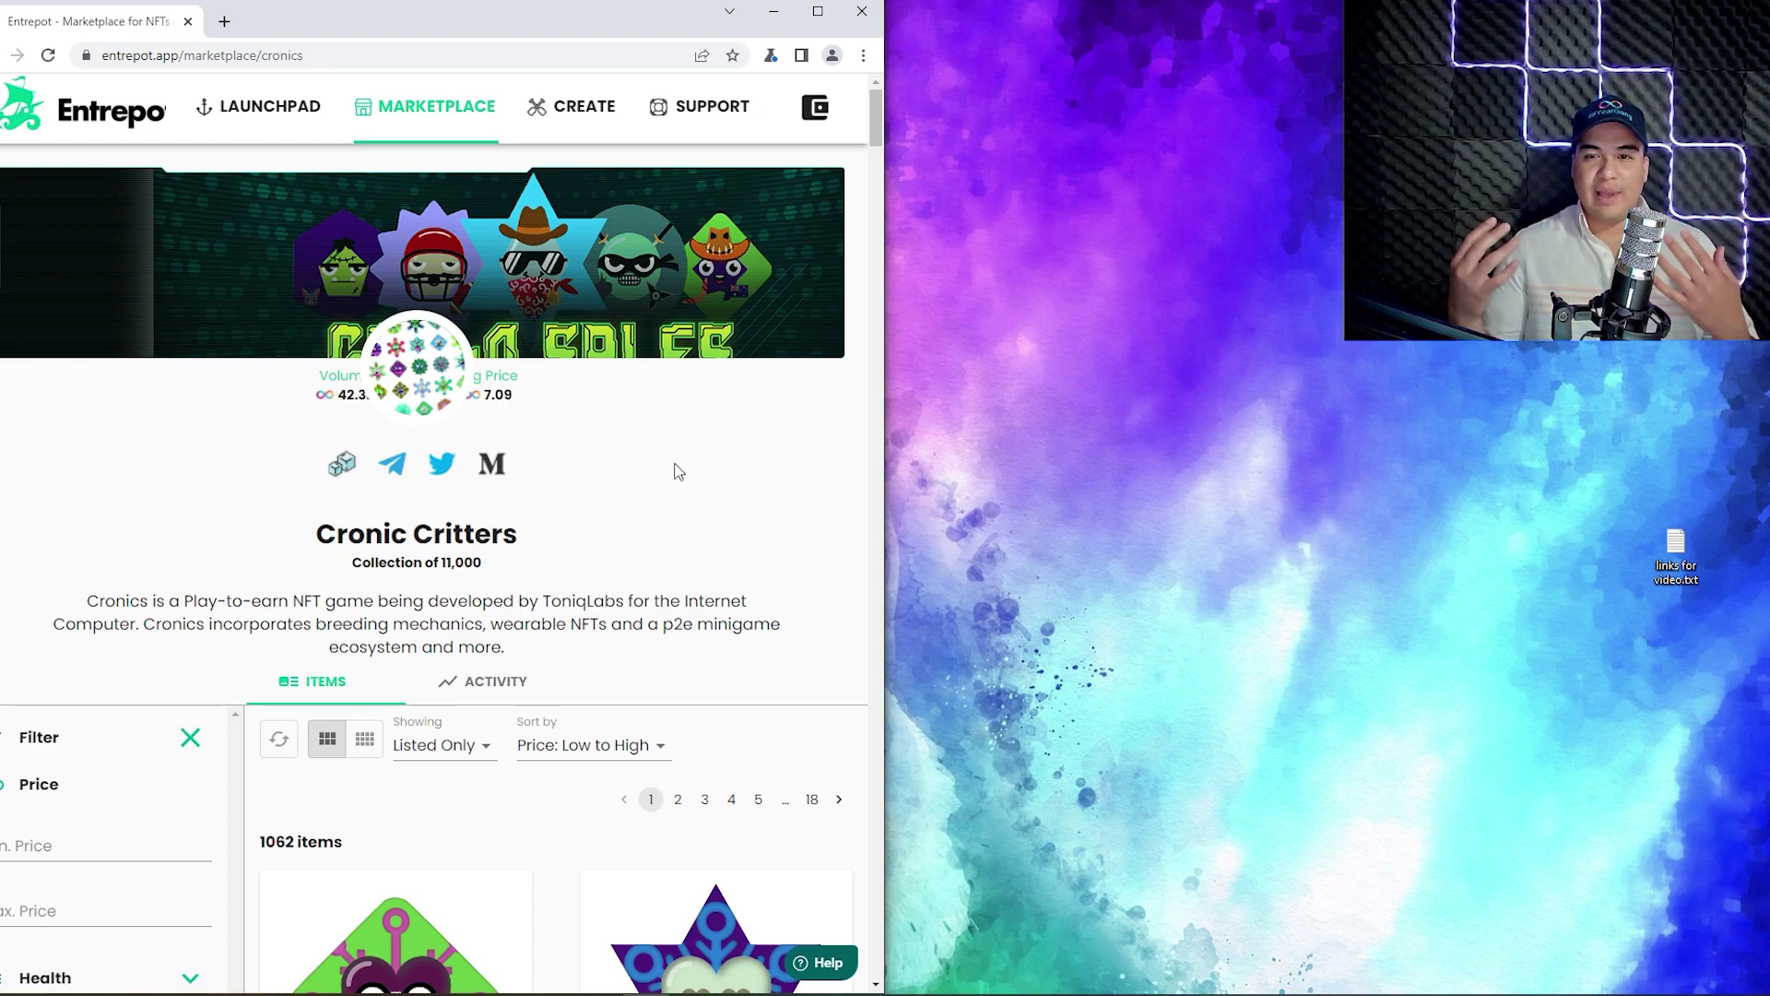
Step: Examine the Cronic Critters collection's description, trait filters and lowest-priced listings
scroll(678, 471, down, 4)
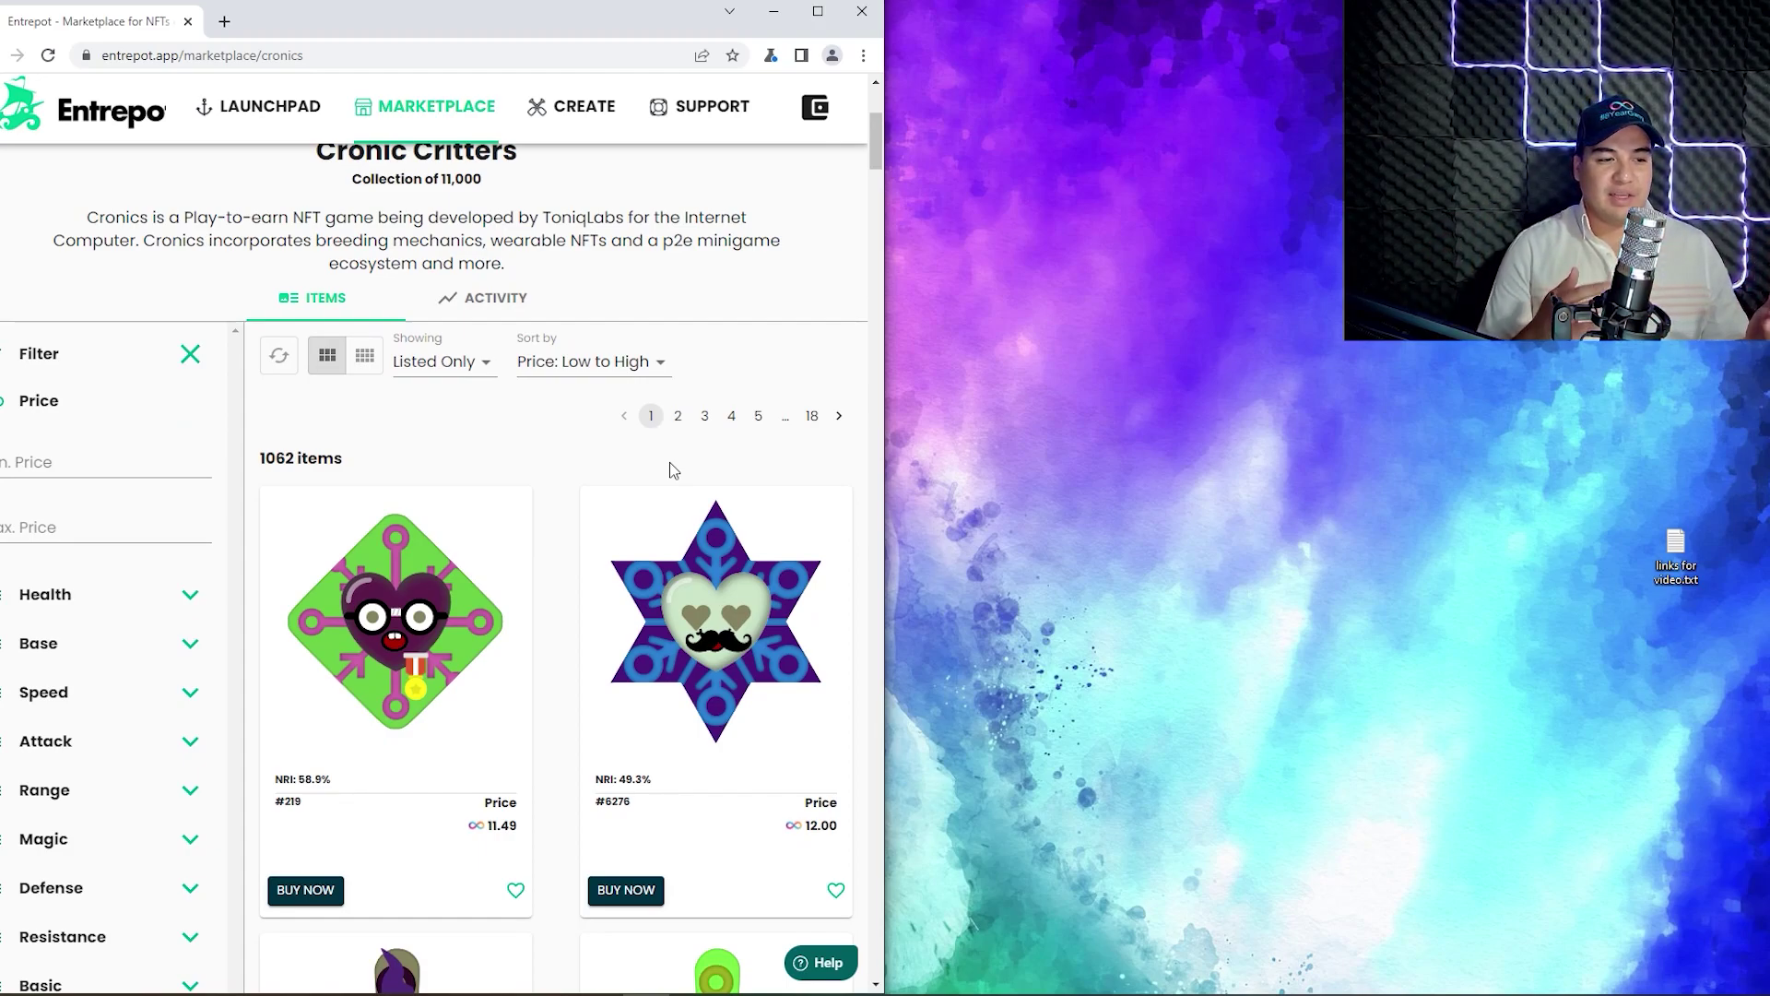
scroll(761, 368, up, 4)
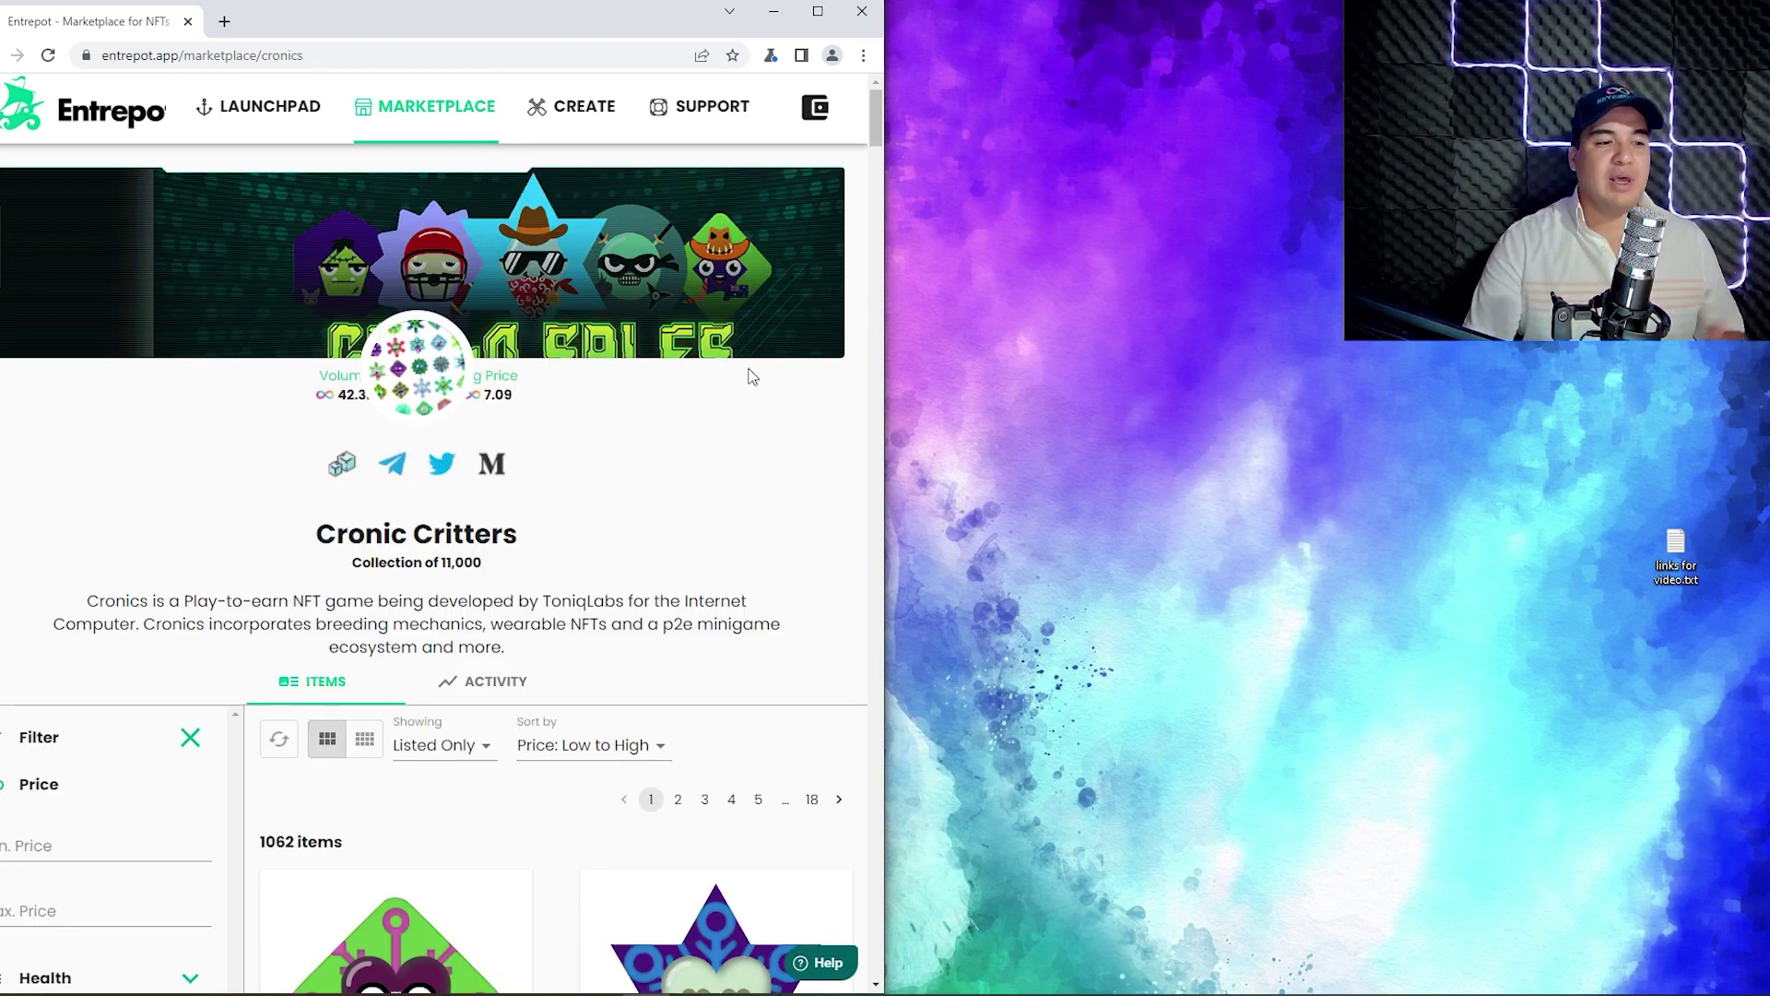